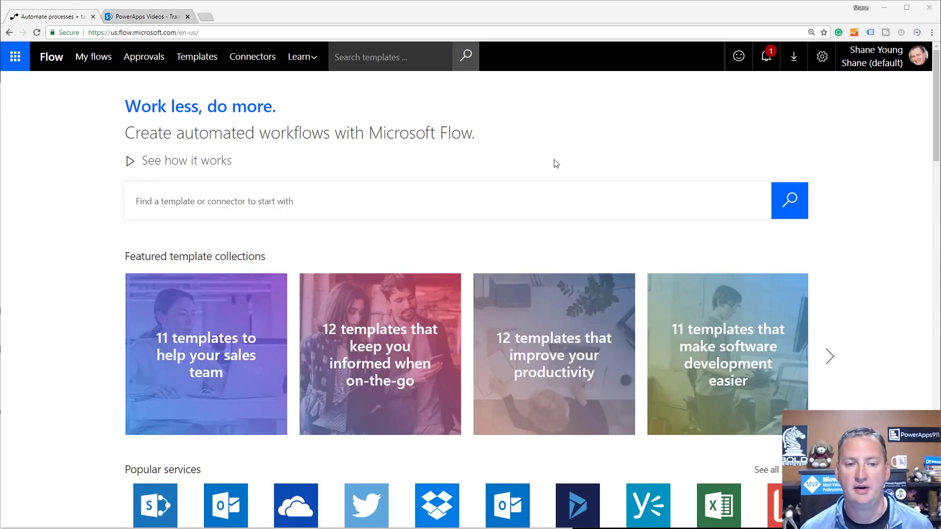
Create a blank flow with the YouTube trigger "When a video is uploaded by a channel"
click(98, 62)
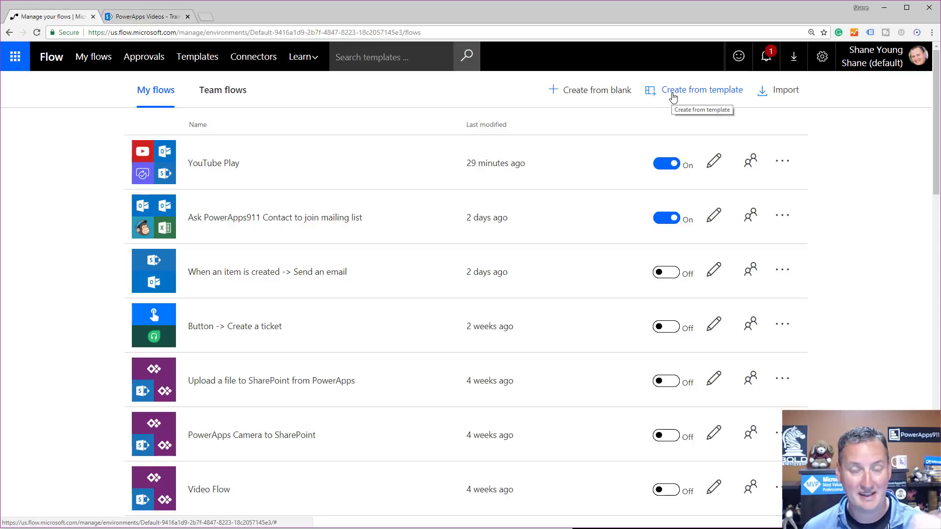
click(616, 91)
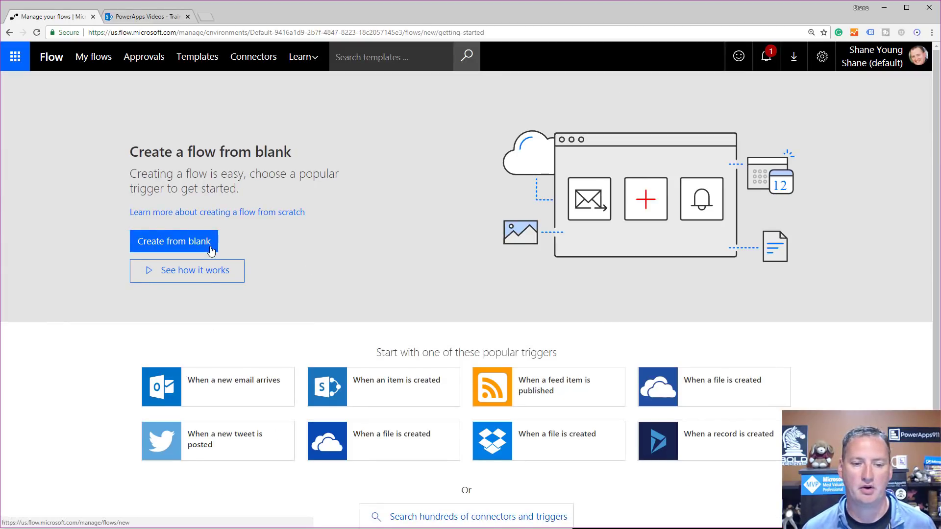
click(215, 248)
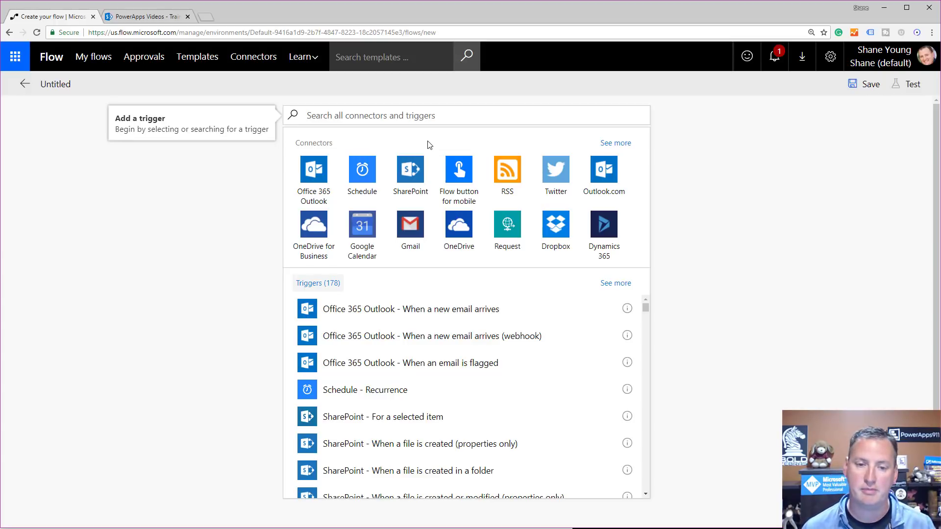
click(451, 118)
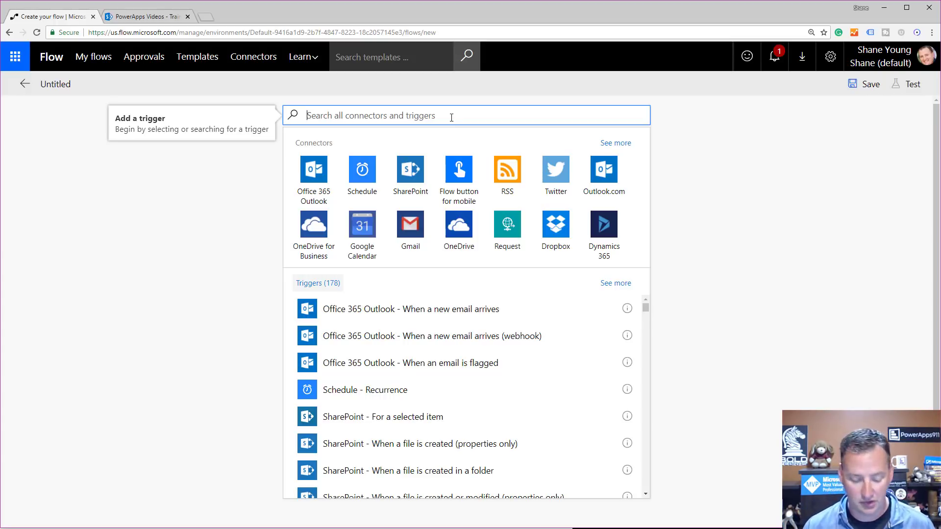
text(youtube)
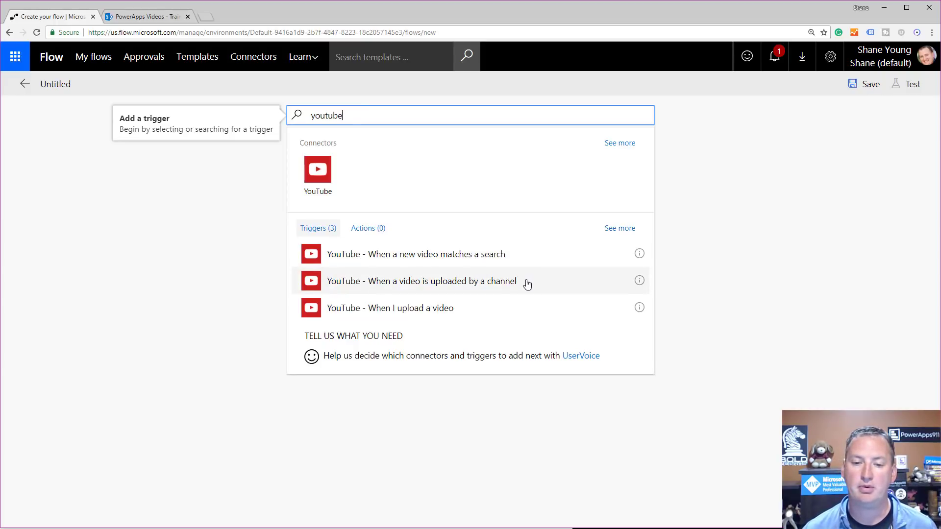
click(476, 289)
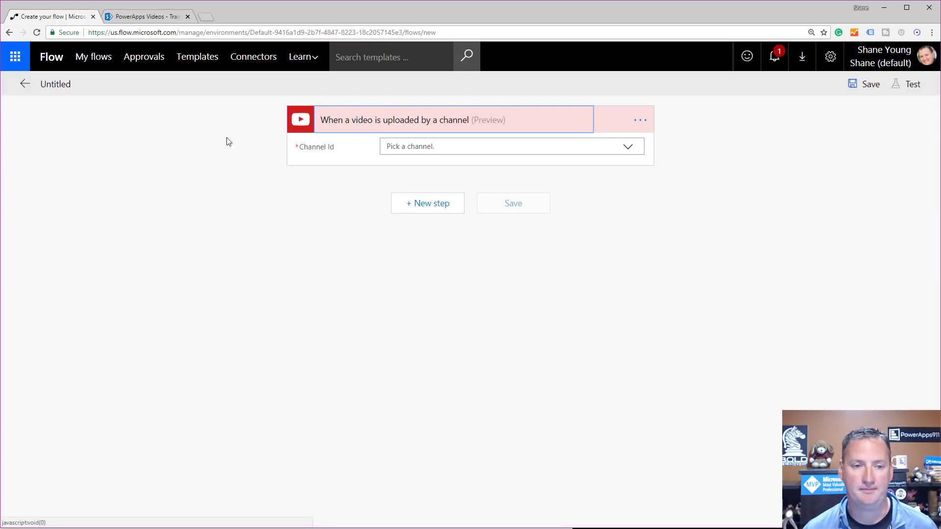
Open the presenter's YouTube channel in a new browser tab and copy the channel ID from its About page address
click(205, 18)
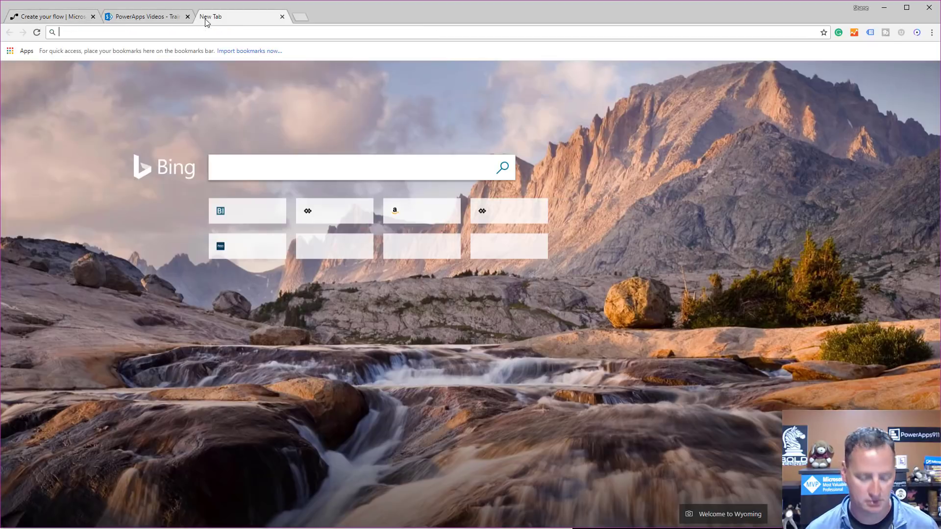
text(https://www.youtube.com/shaneyoungcloud)
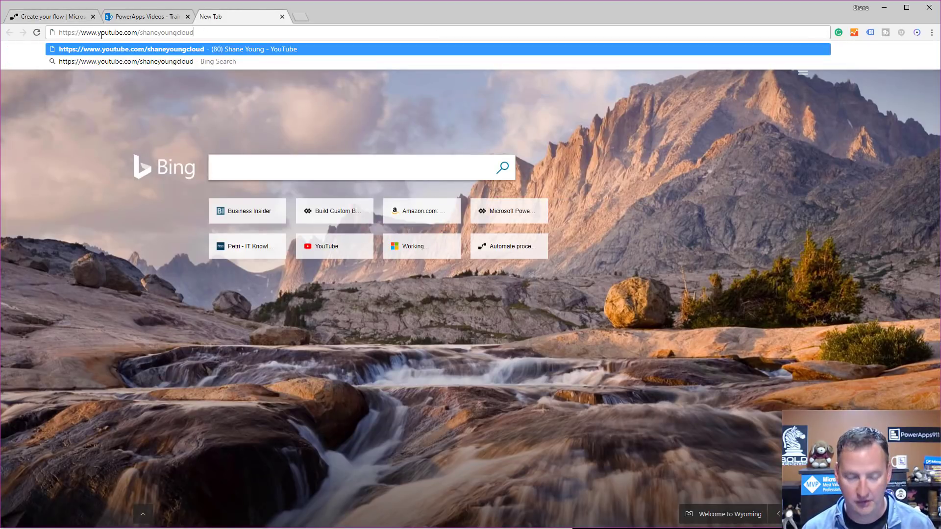
key(Return)
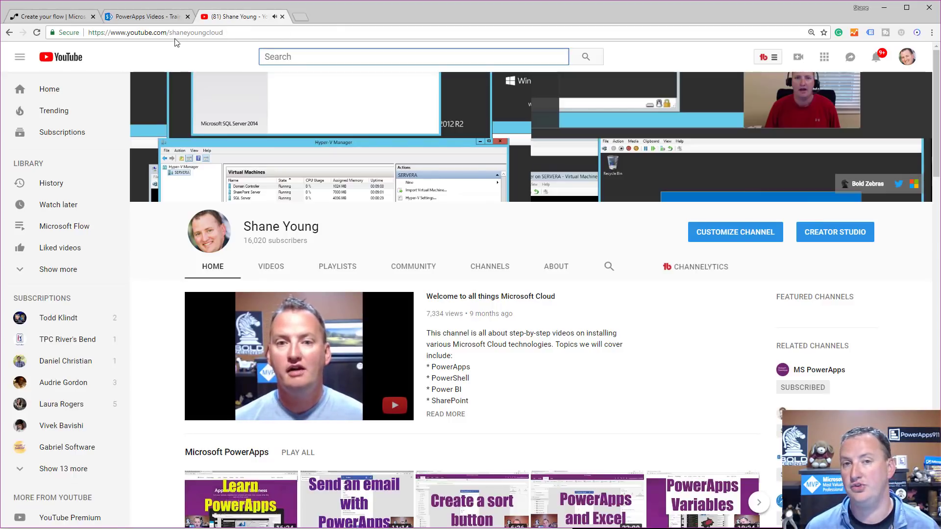
click(556, 267)
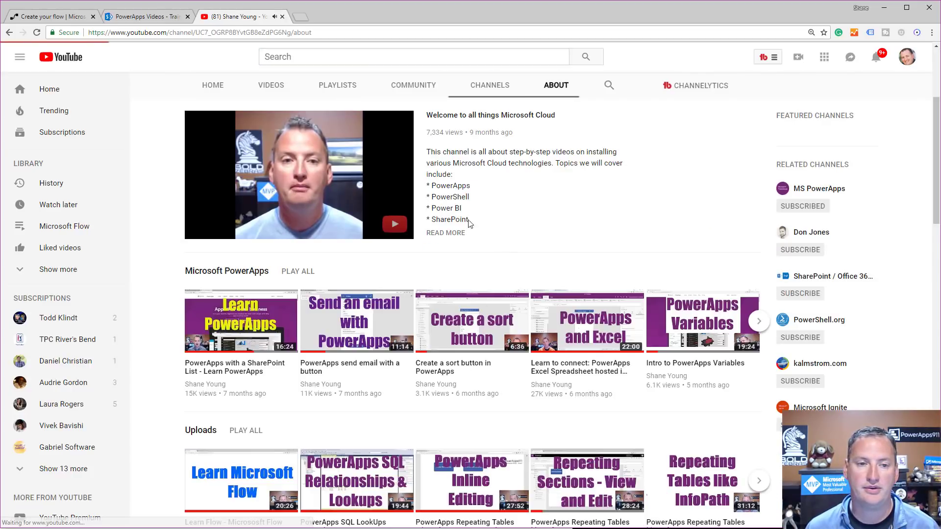
click(197, 31)
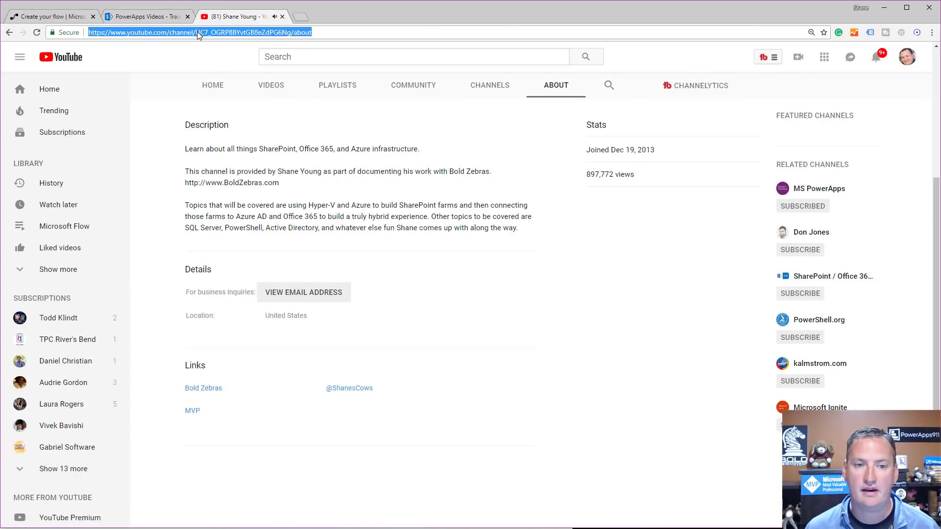
drag(196, 33, 292, 33)
key(ctrl+c)
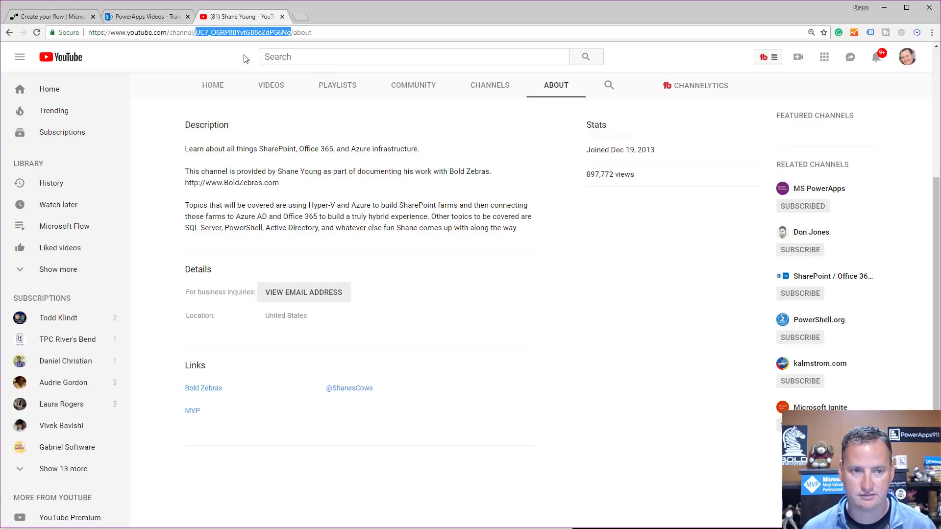
Back in the flow, paste the copied ID as the trigger's custom Channel Id, then replace it with UCv0u8kMcRMoLQDVNO_zvdOQ
click(71, 18)
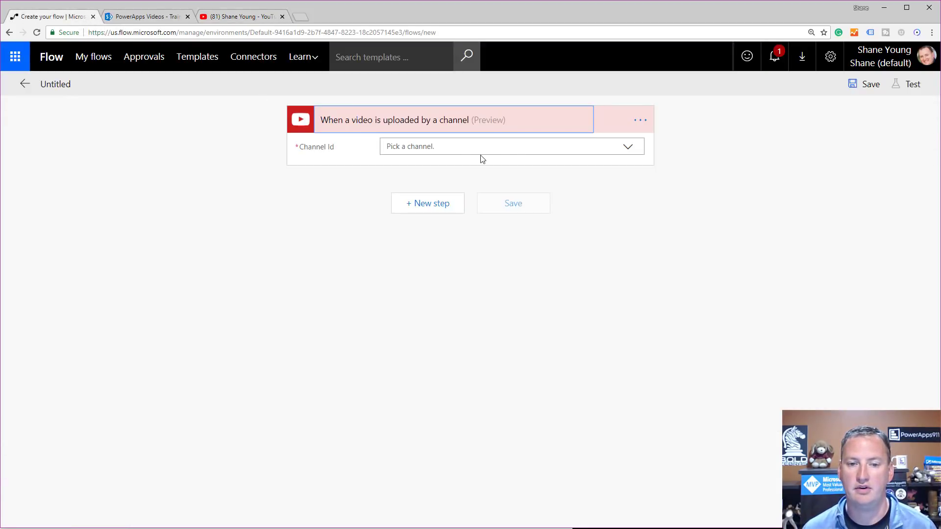
click(513, 147)
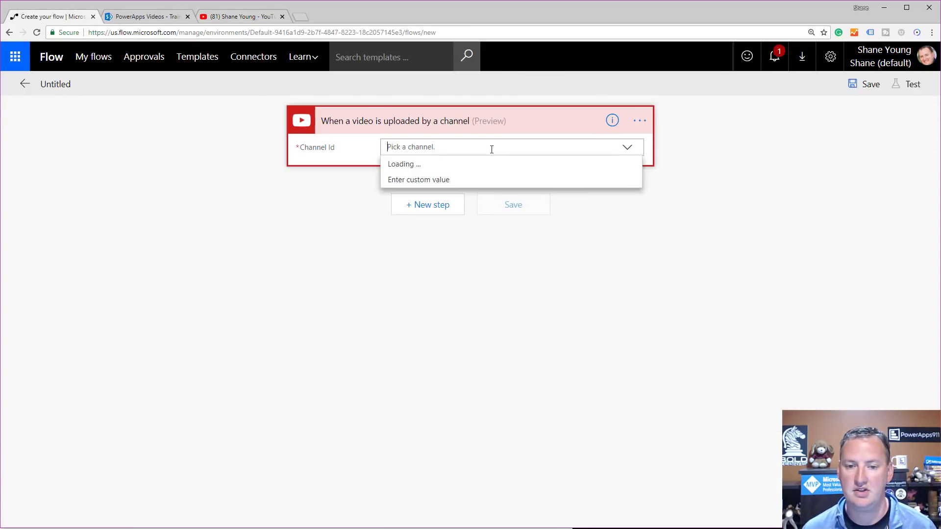
click(425, 180)
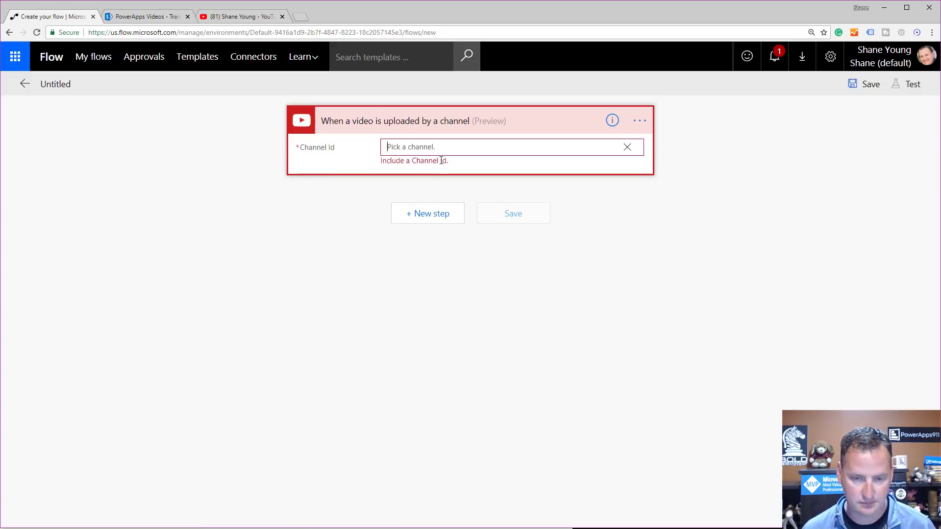
key(ctrl+v)
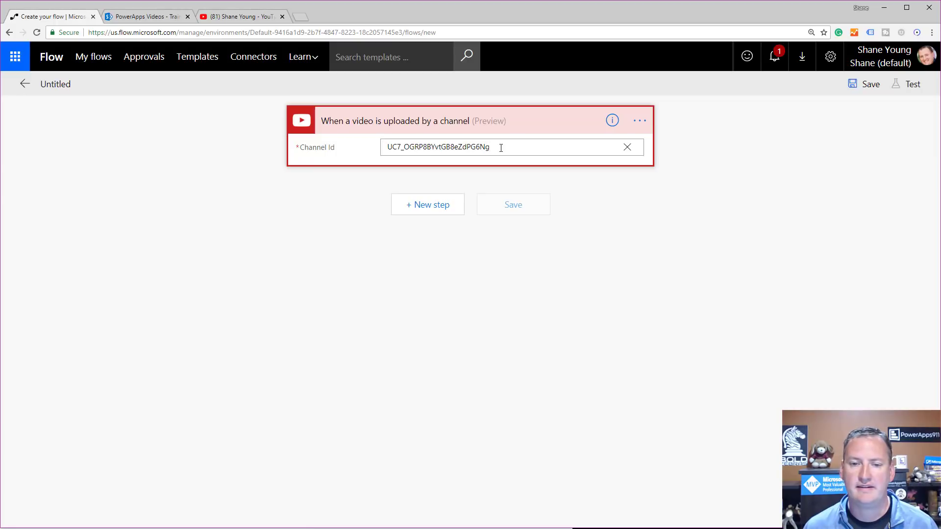
drag(501, 148, 360, 156)
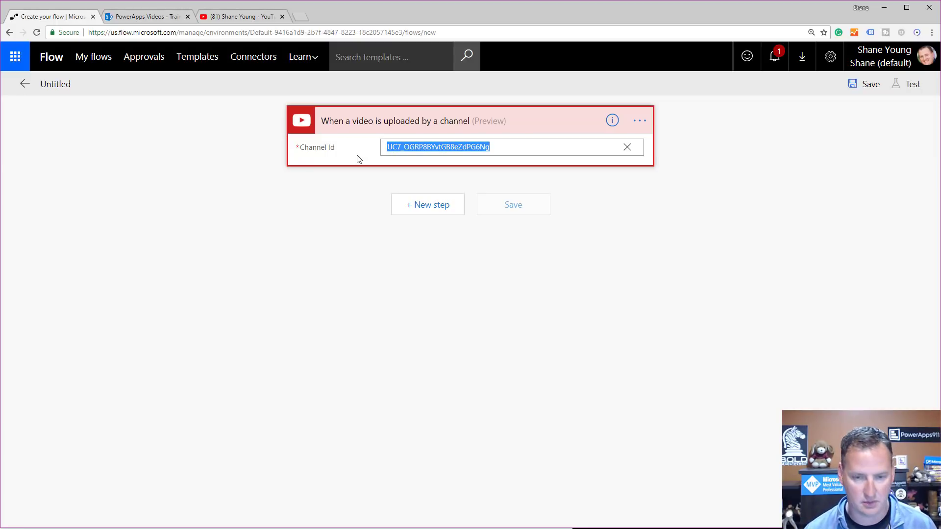
text(UCv0u8kMcRMoLQDVNO_zvdOQ)
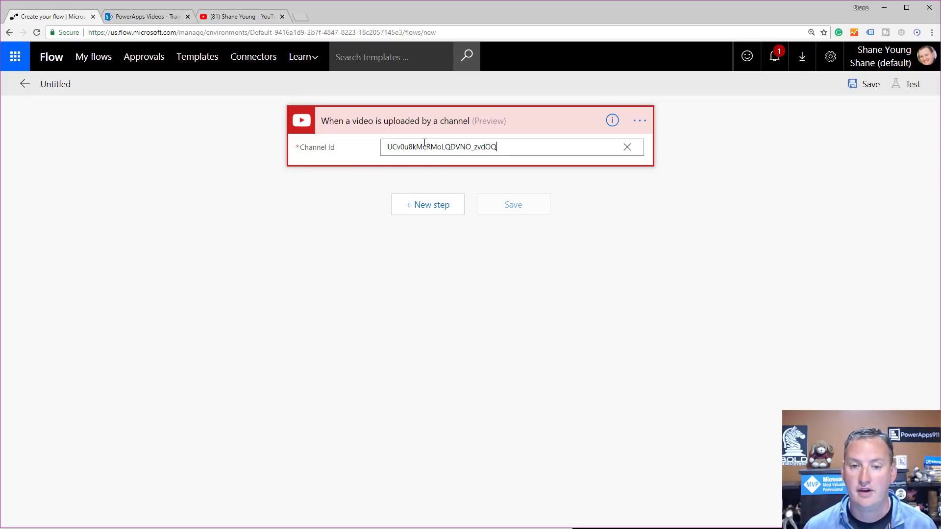
Add a condition after the trigger that checks whether Video Title contains "Flow"
click(435, 207)
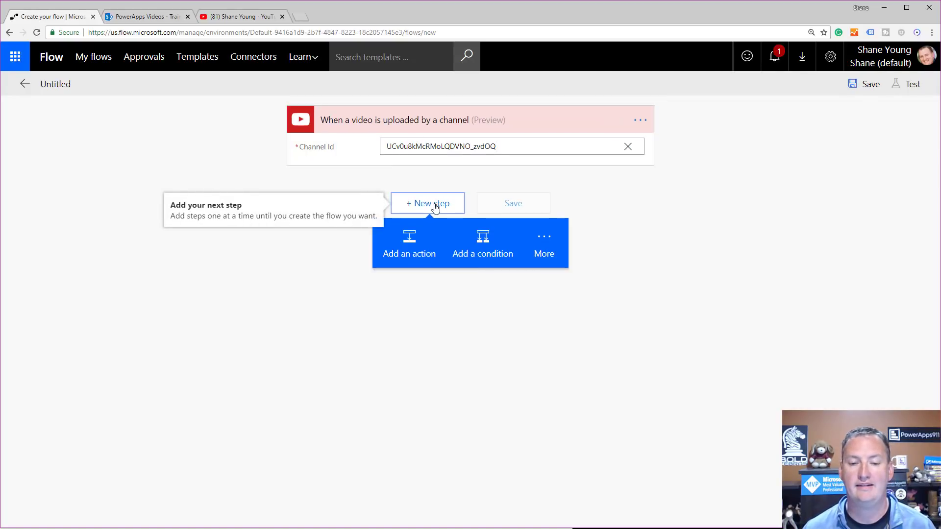
click(481, 246)
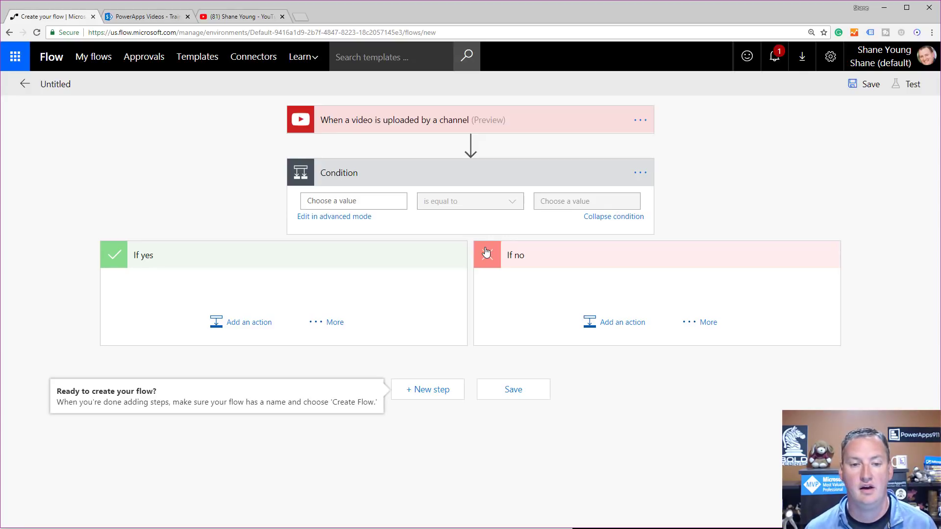
click(355, 202)
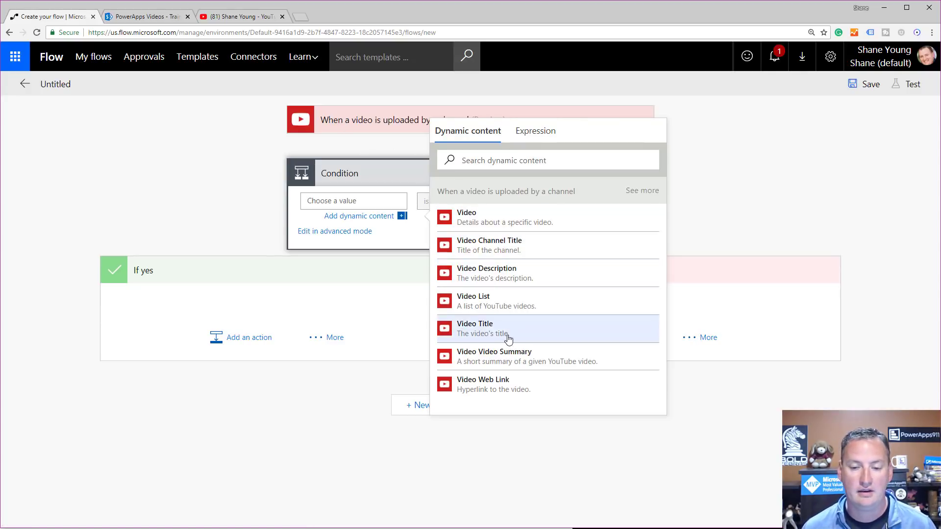
click(517, 334)
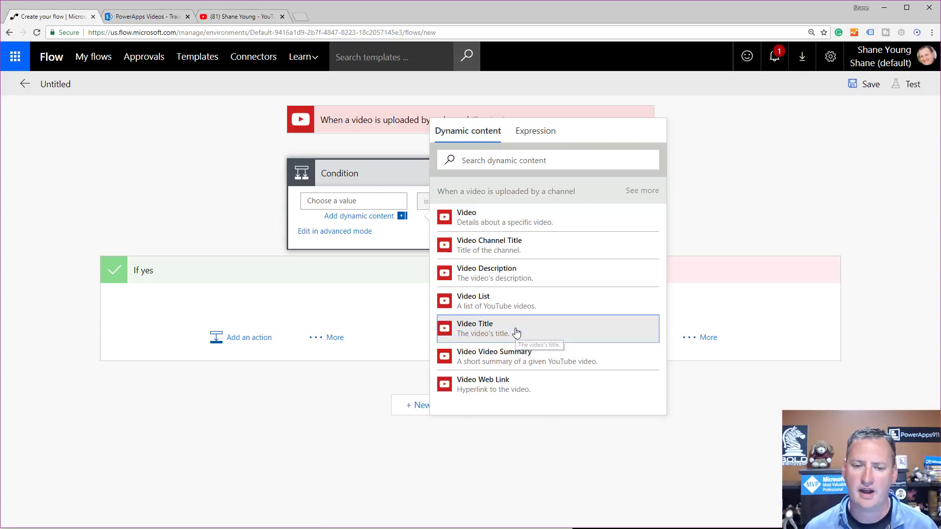
click(410, 249)
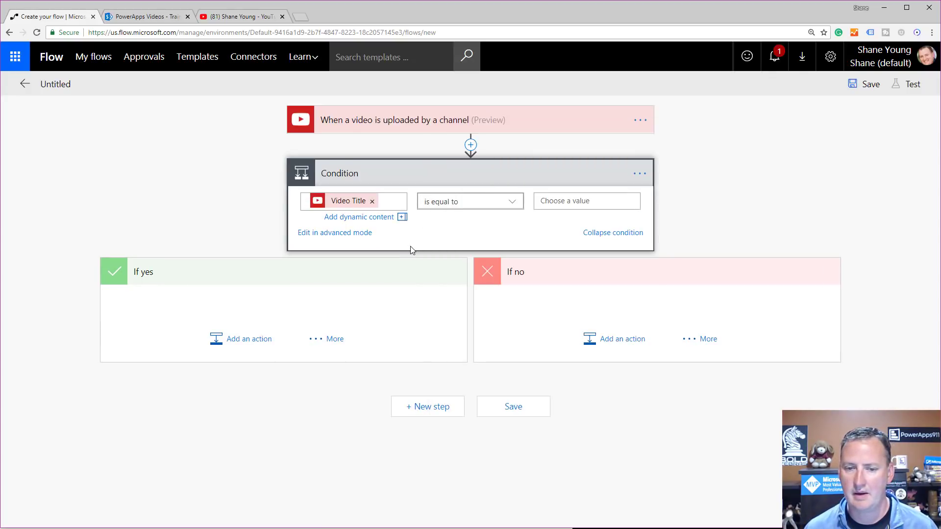
click(450, 202)
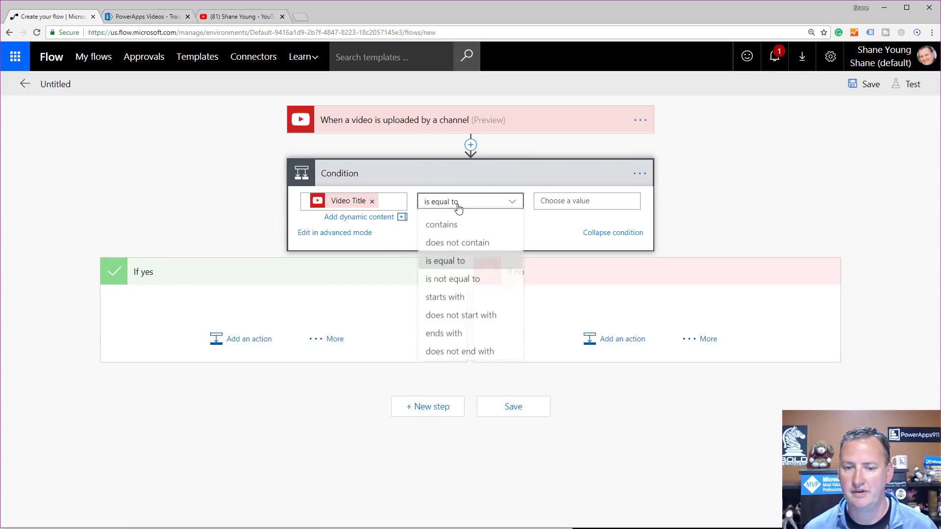
click(447, 231)
click(556, 204)
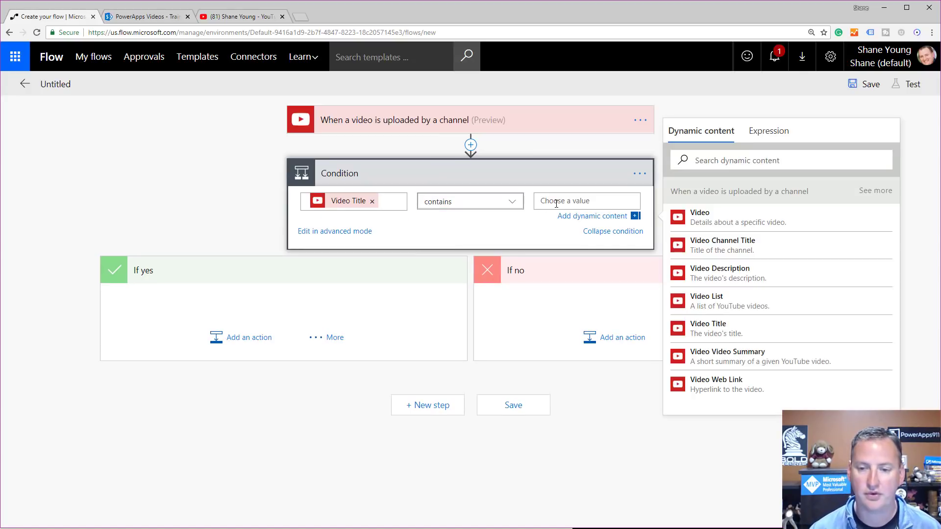
text(Flow)
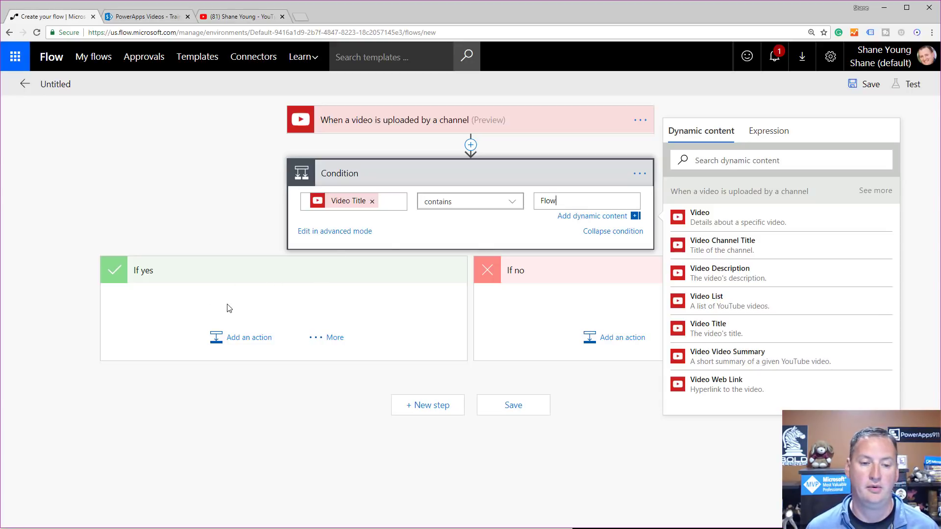
Add a SharePoint "Create item" action to the condition's If yes branch
click(250, 337)
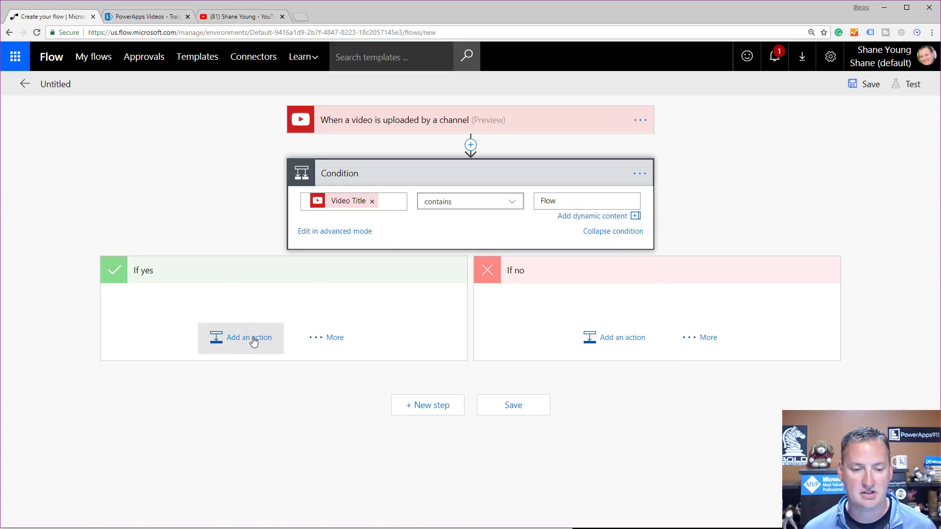
scroll(287, 392, down, 2)
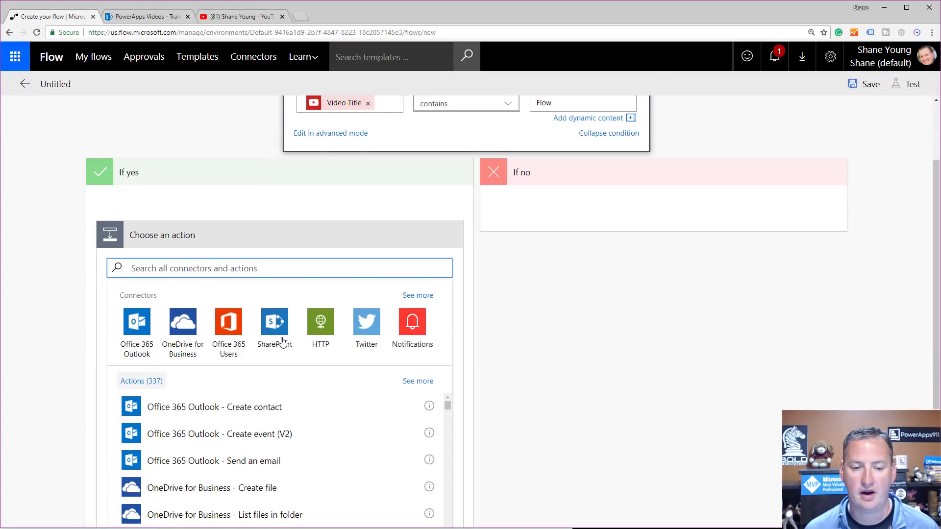
click(283, 332)
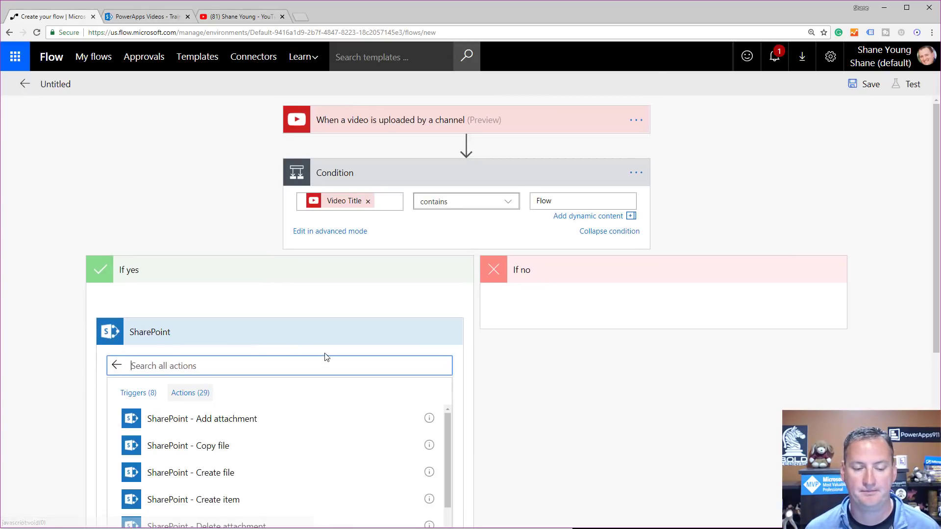
scroll(304, 401, down, 1)
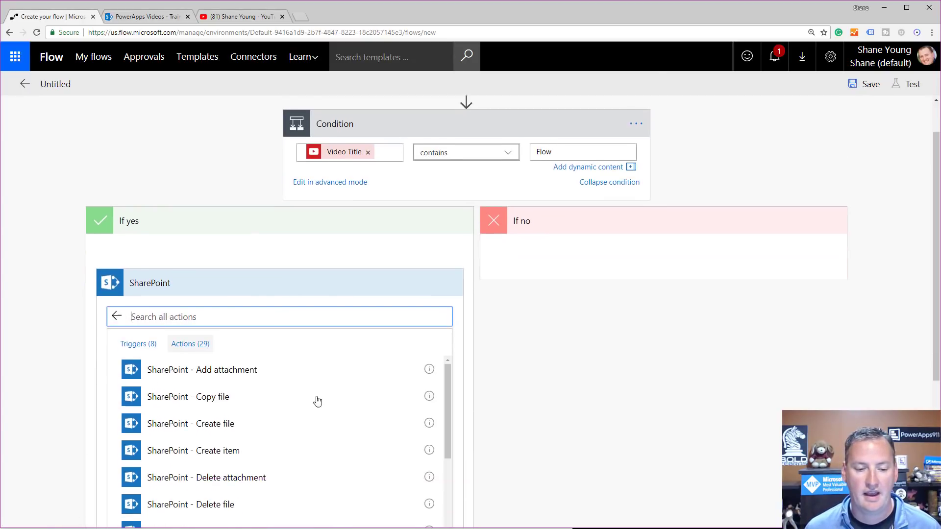
click(199, 451)
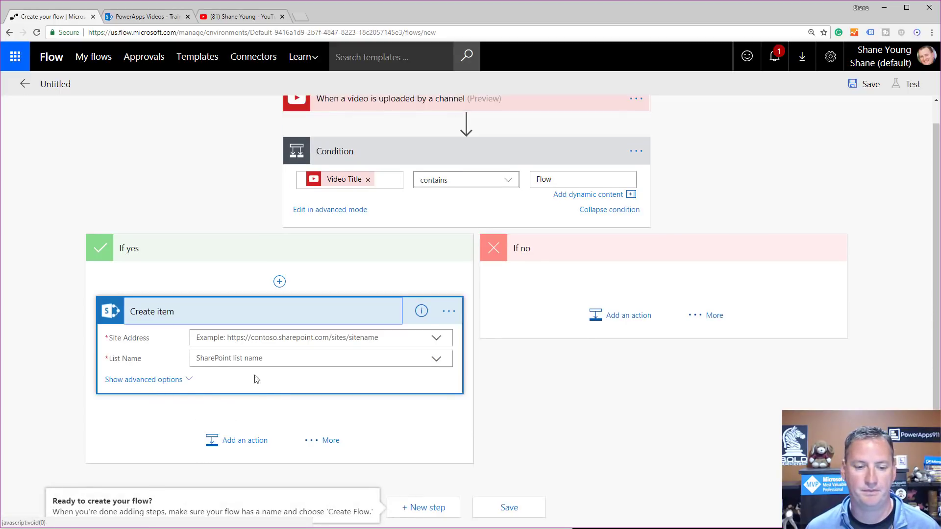
Point the Create item action to the PowerApps Videos site and its Training Videos list
click(436, 339)
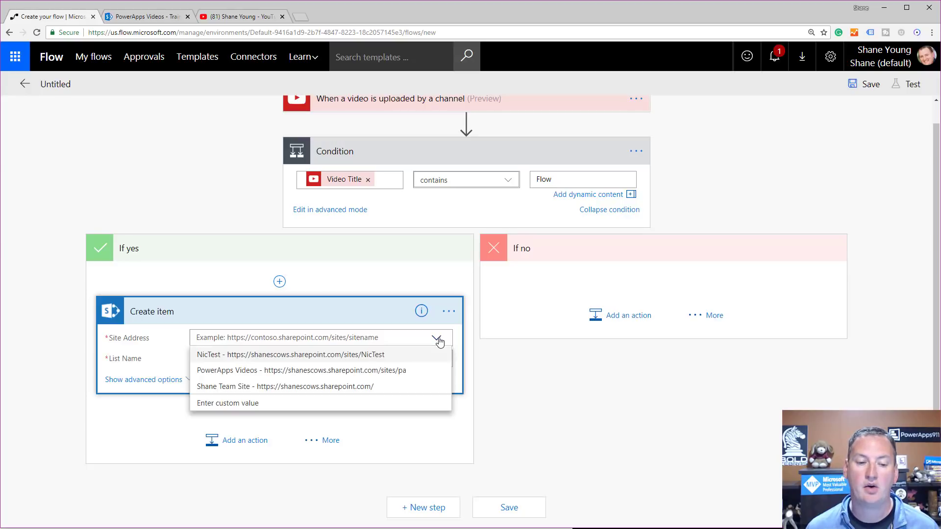
click(346, 372)
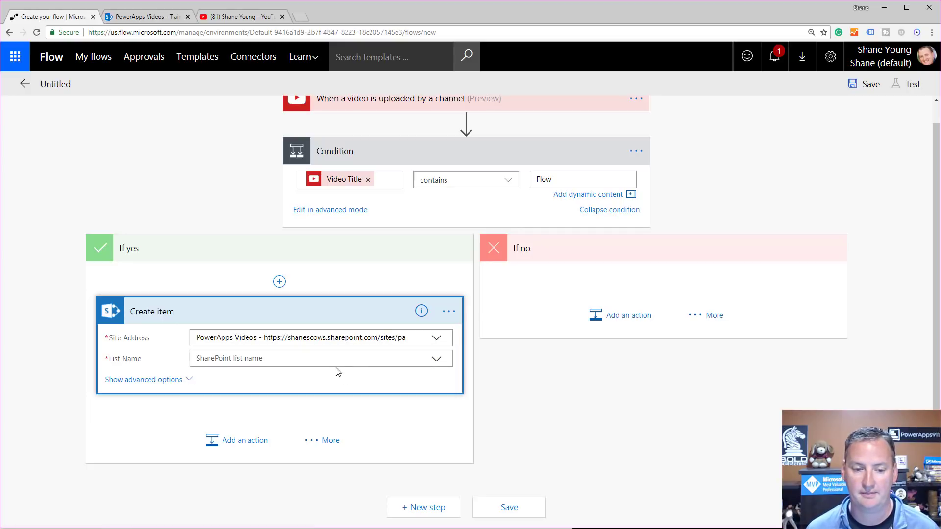
click(438, 361)
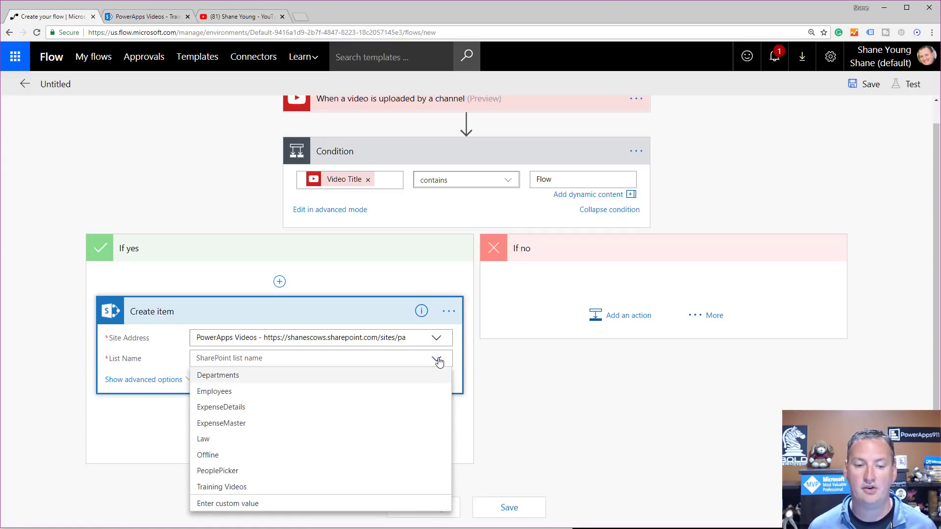
click(232, 487)
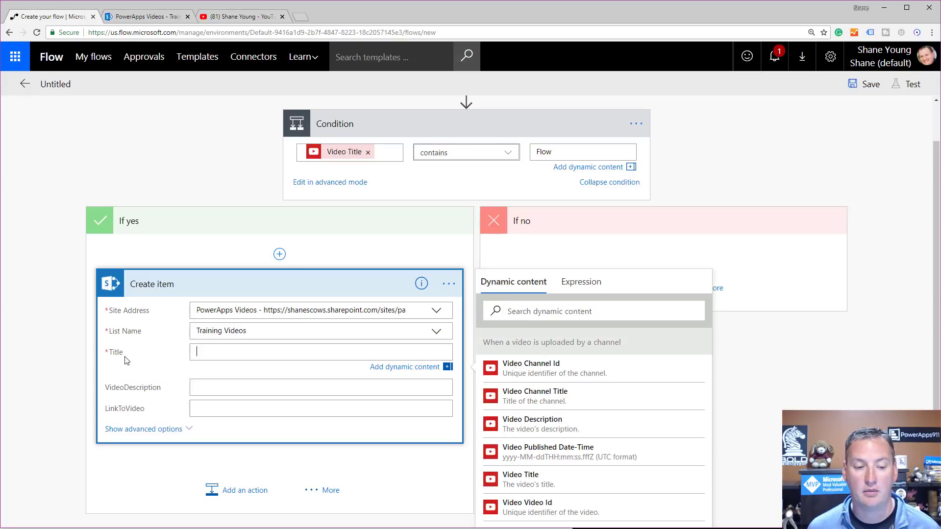
Fill the Create item action's Title with the Video Title content and its VideoDescription with Video Description
click(514, 490)
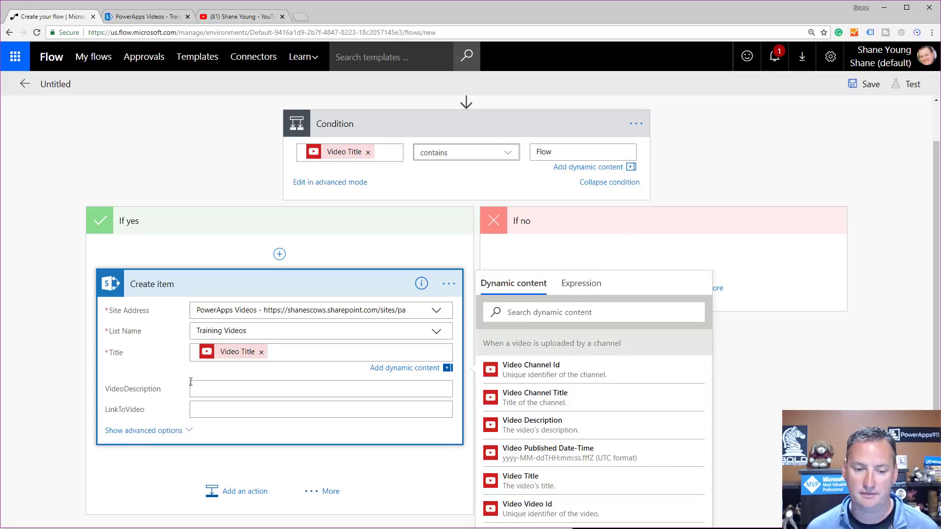
click(211, 391)
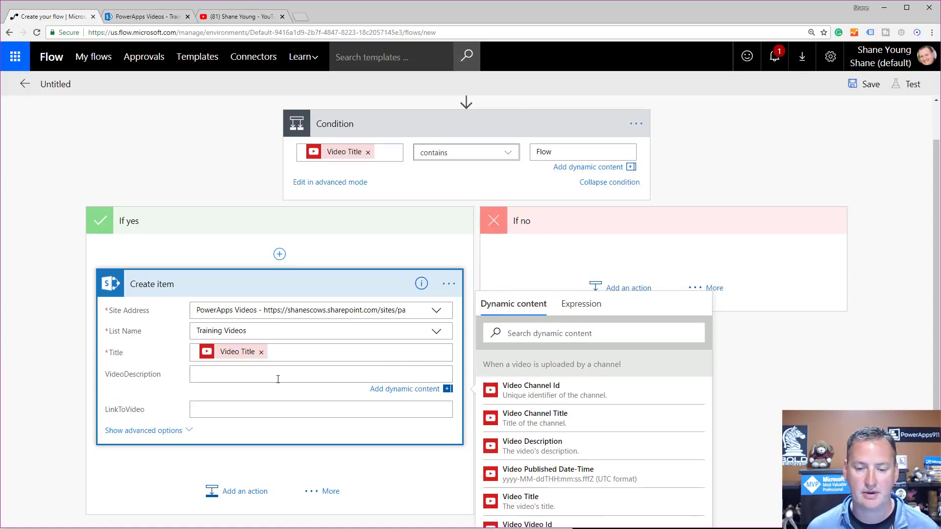
click(562, 448)
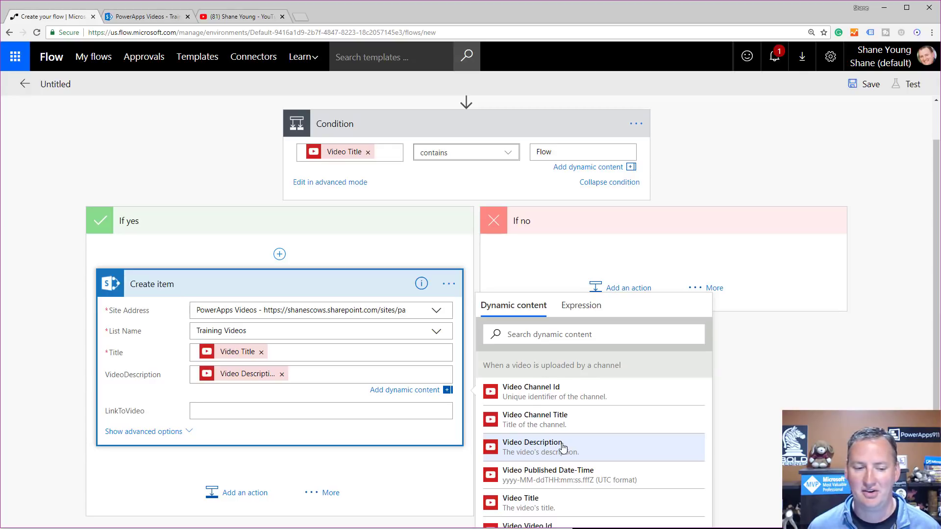
Set the Create item action's LinkToVideo to the Video Web Link content and show the action's advanced options
click(230, 411)
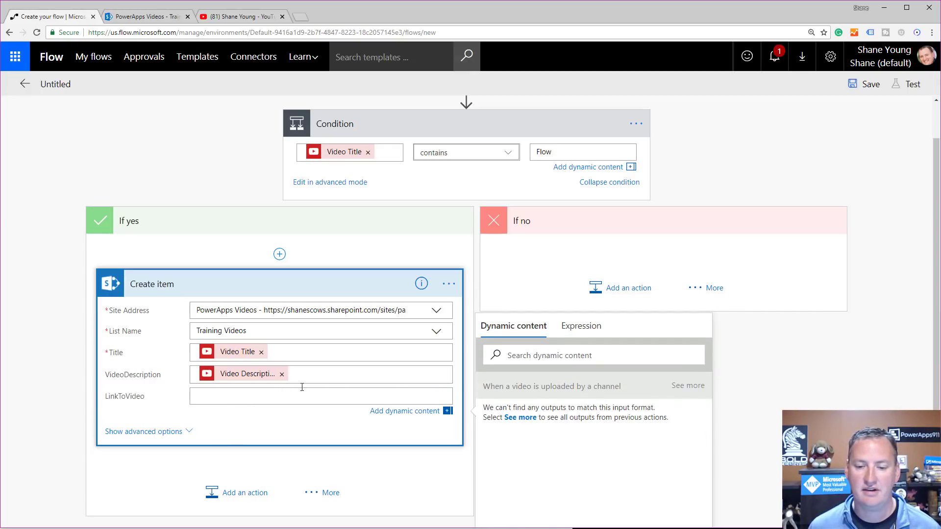
scroll(799, 402, down, 2)
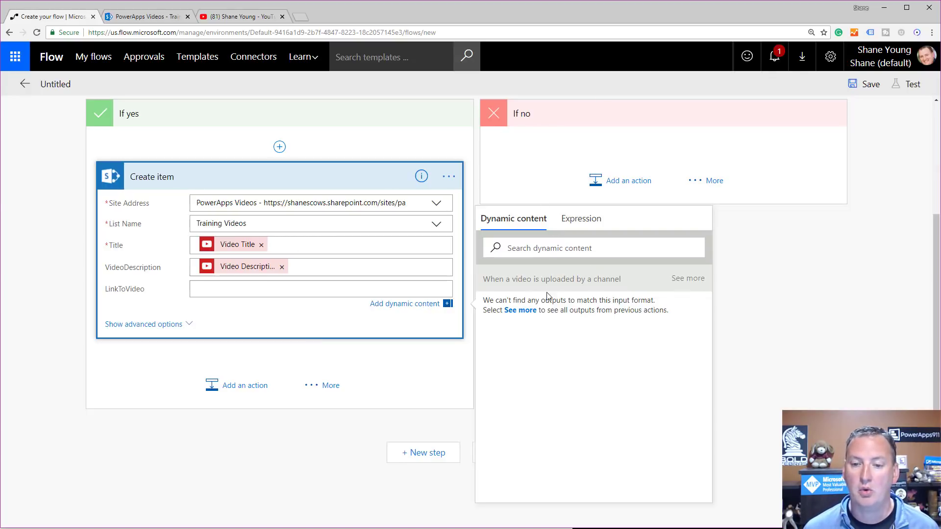
click(515, 310)
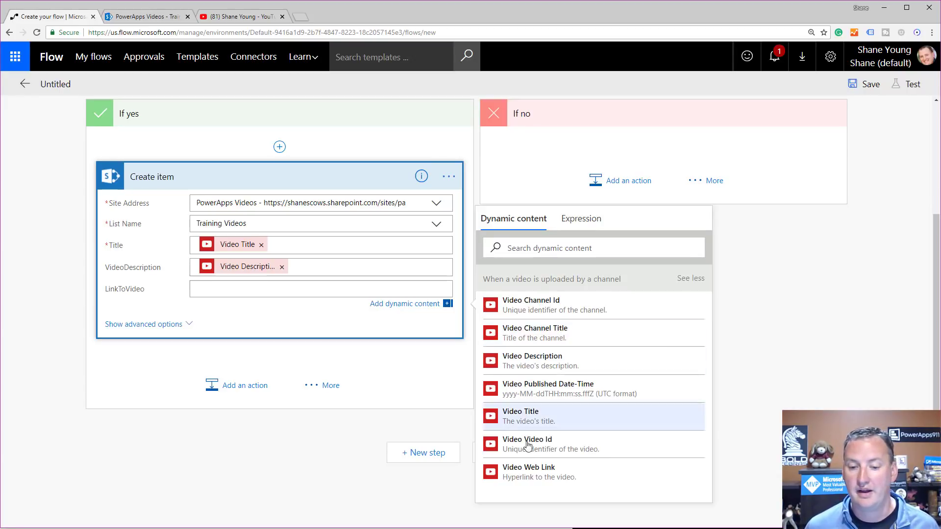
click(564, 478)
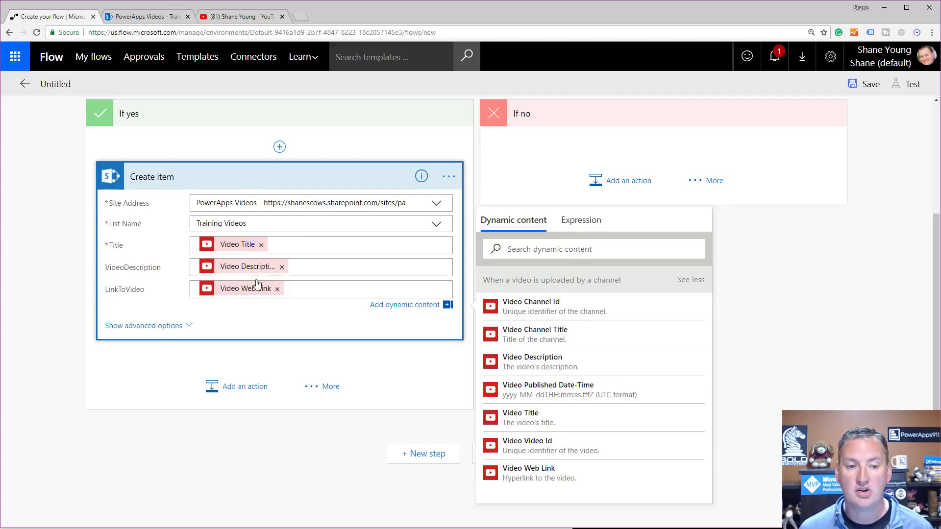
click(168, 333)
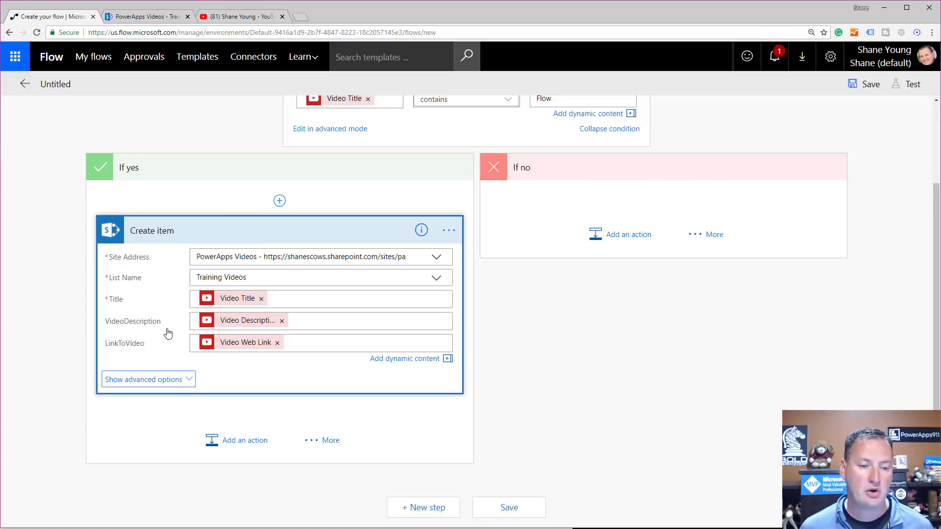
click(168, 381)
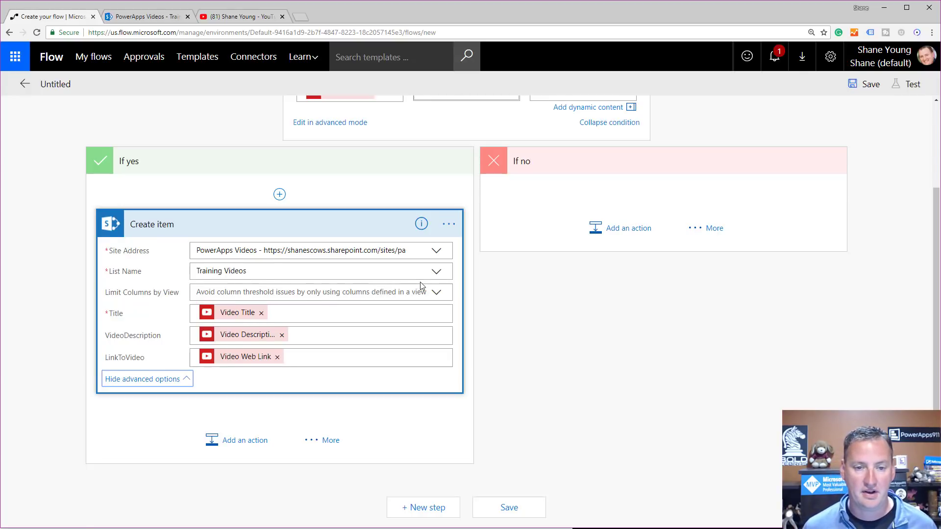
Name the flow "YouTube to SharePoint List" and save it
scroll(422, 286, up, 2)
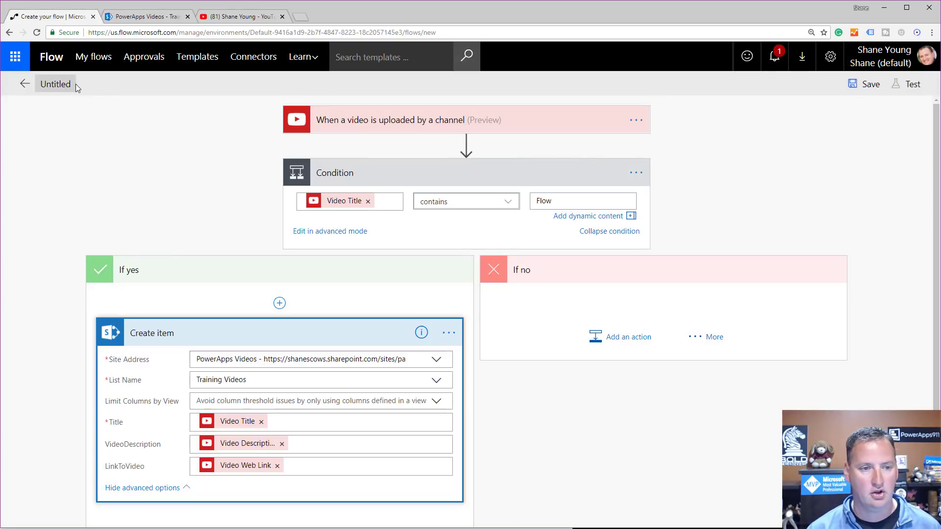
click(58, 84)
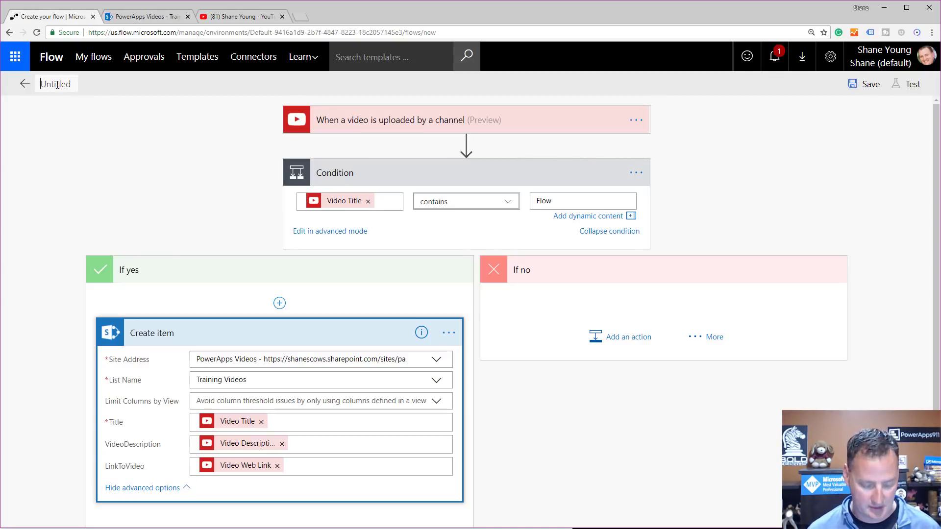
text(You)
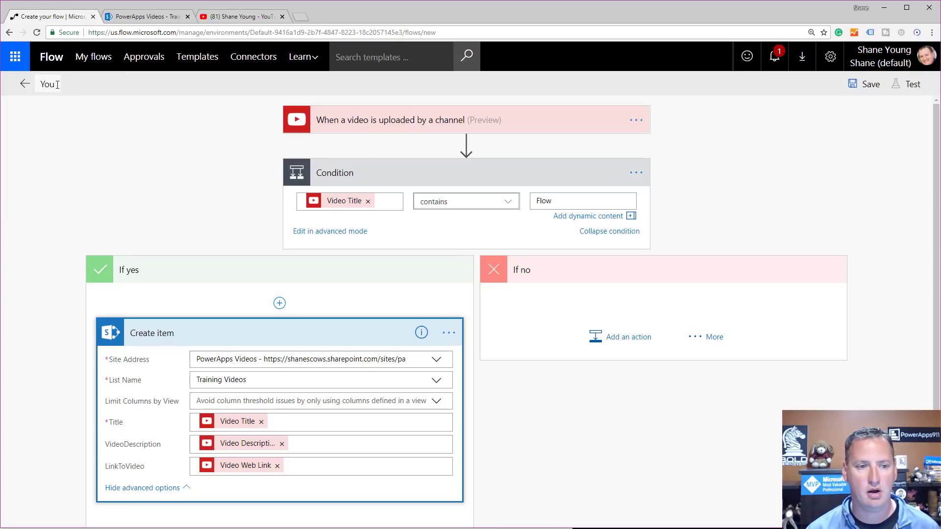
text(Tube to Share)
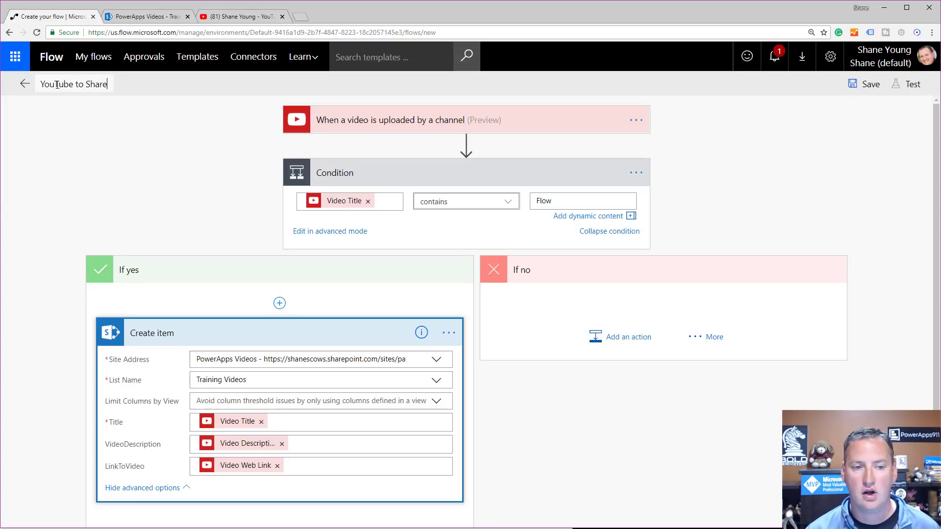
text(Point LIst)
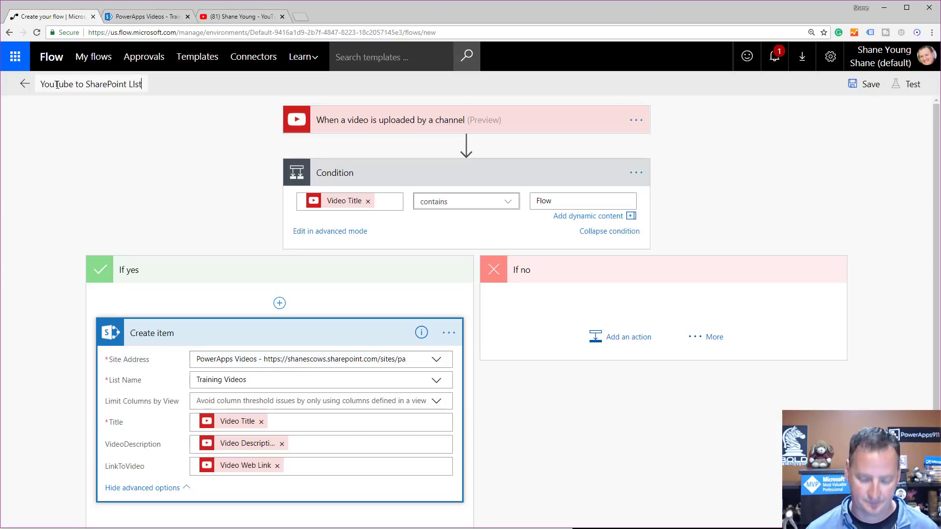
key(BackSpace)
key(BackSpace)
text(ist)
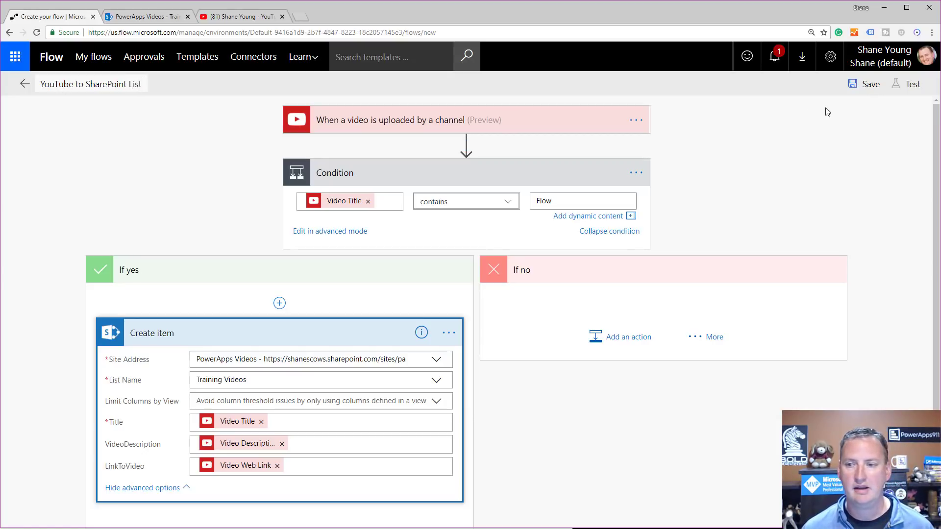
click(868, 86)
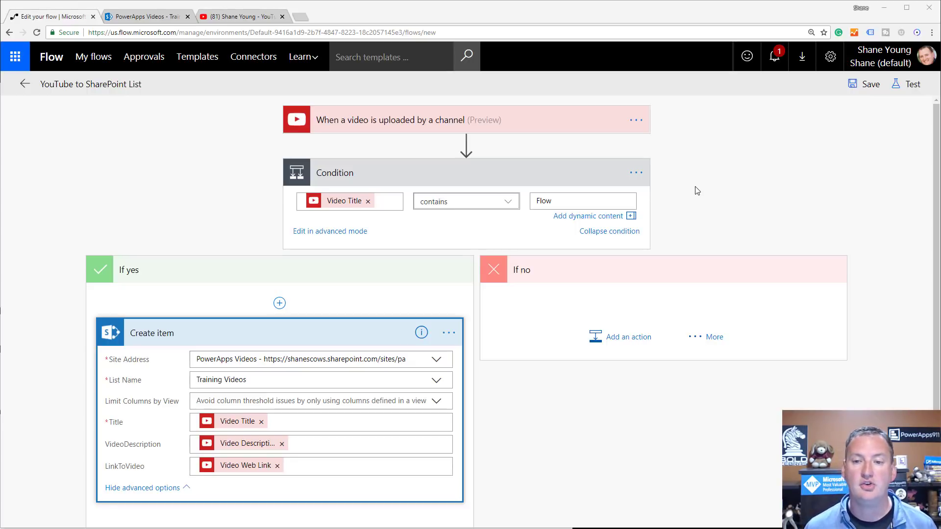
Leave the flow editor for the flow's details page and refresh it to check the run history
click(24, 84)
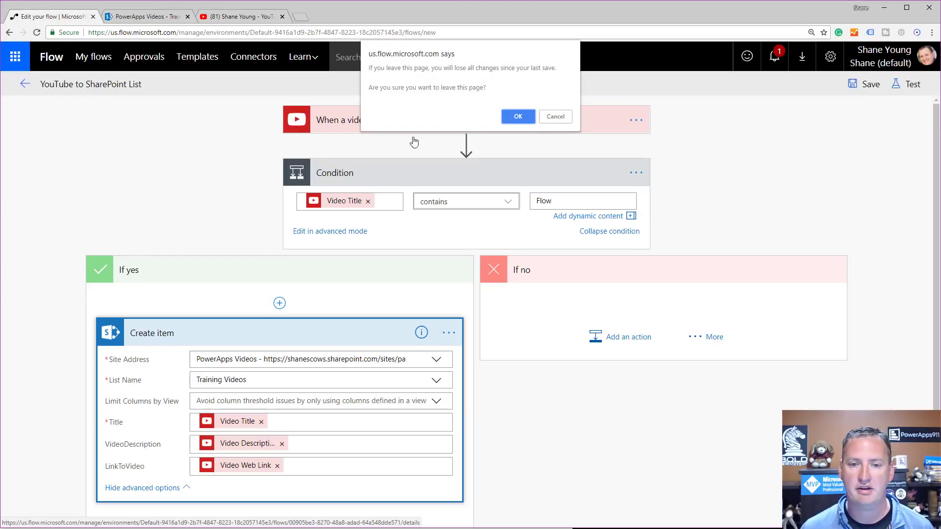
click(517, 118)
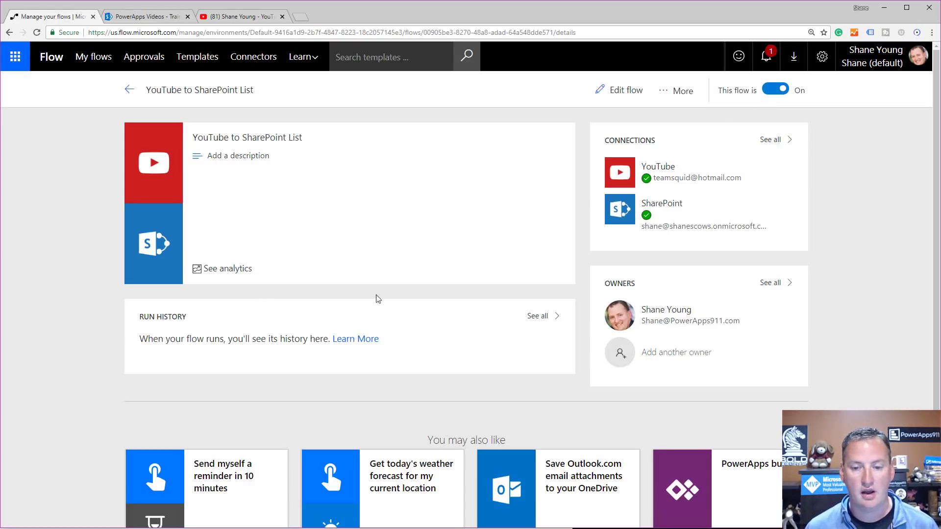
click(36, 32)
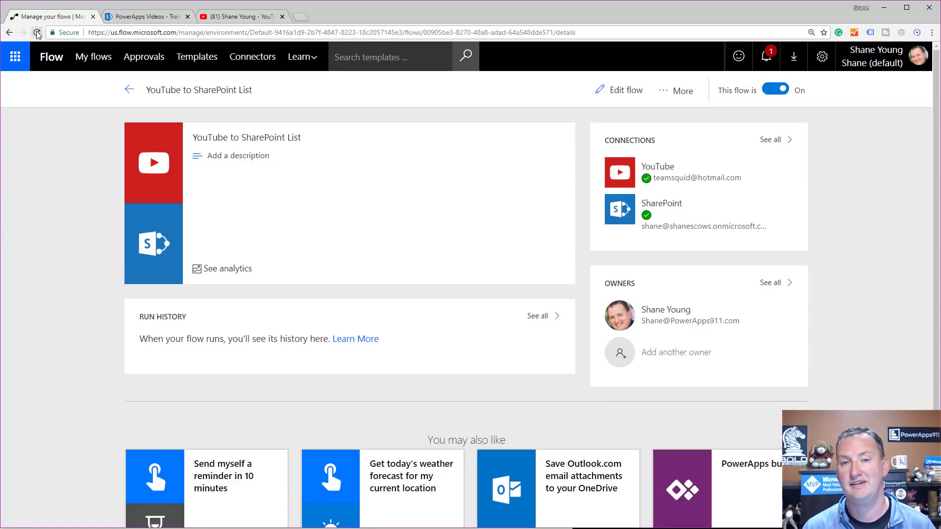
click(37, 32)
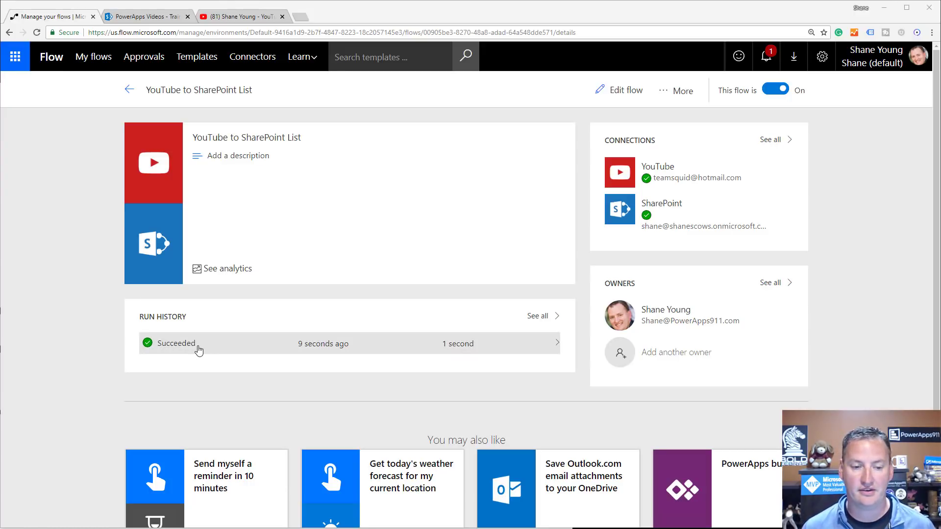
Refresh the Training Videos list in SharePoint to check for items the flow added, and return to the flow's details page
click(137, 20)
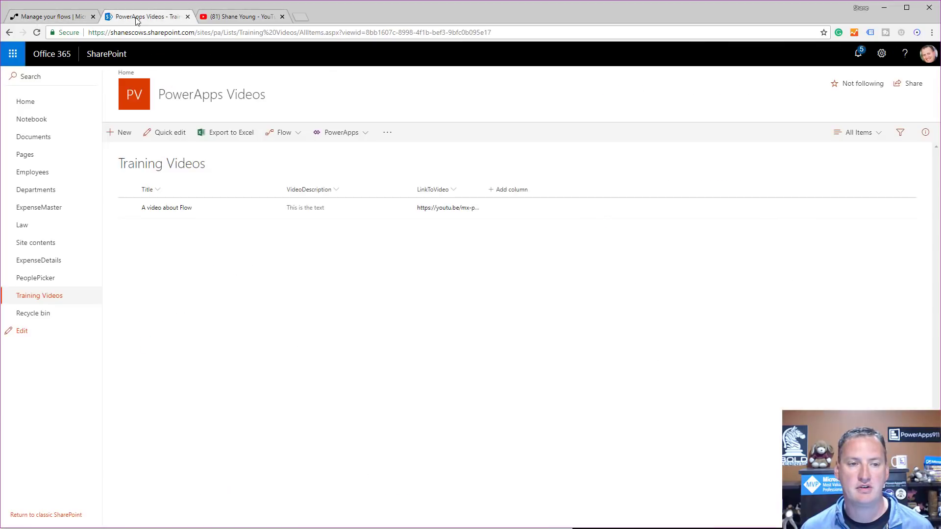
click(36, 33)
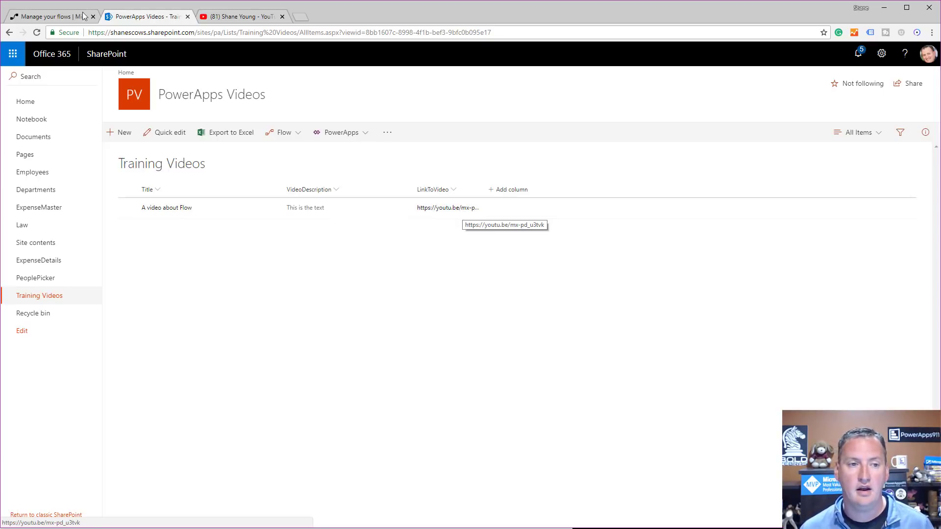
click(38, 17)
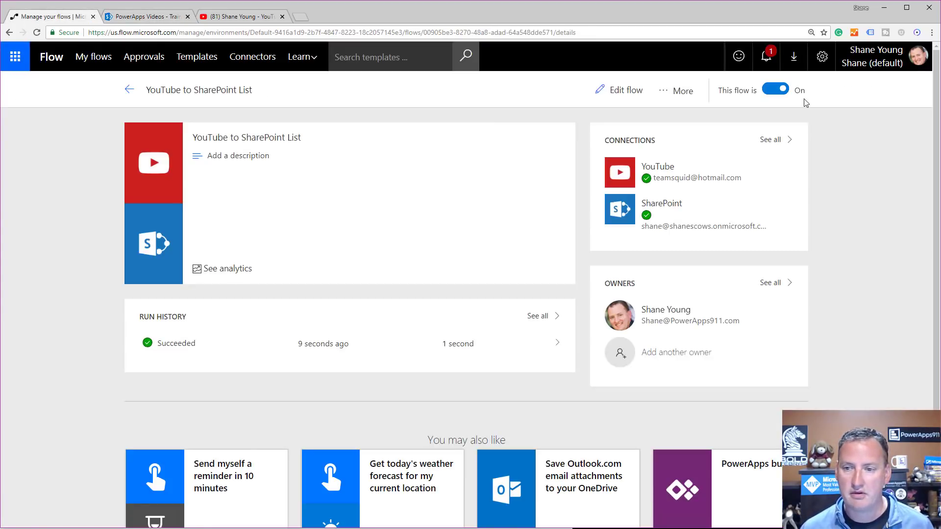
Edit the flow and add a "Start an approval" action to the If no branch with approval type "Anyone from the assigned list"
click(613, 92)
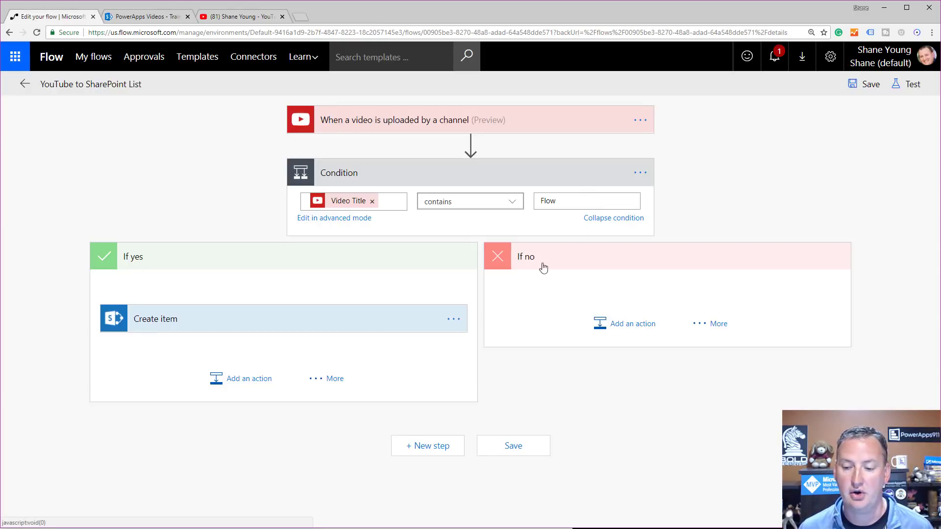
click(632, 326)
text(approval)
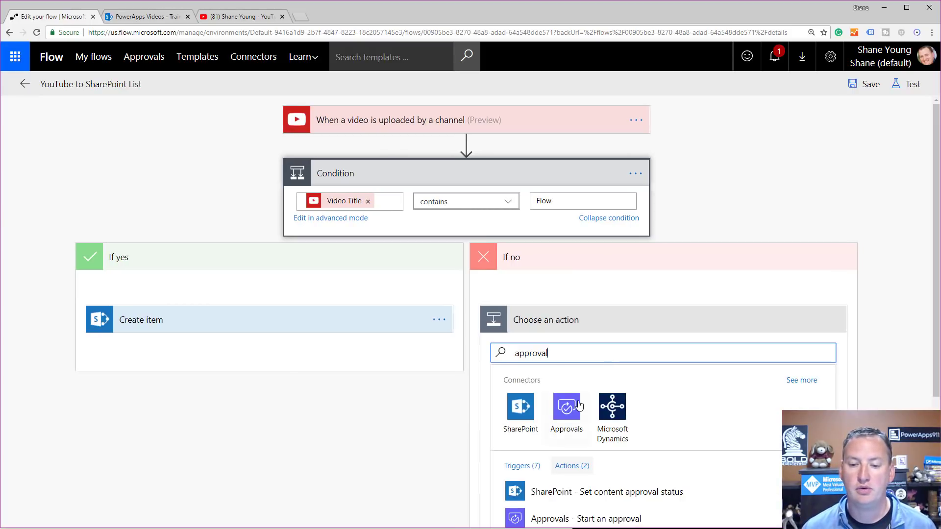
scroll(570, 410, down, 1)
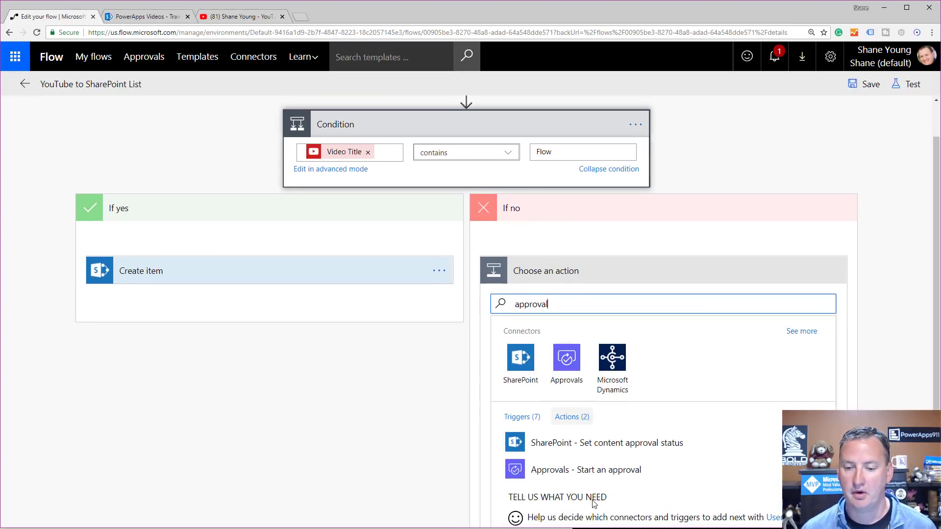
click(620, 475)
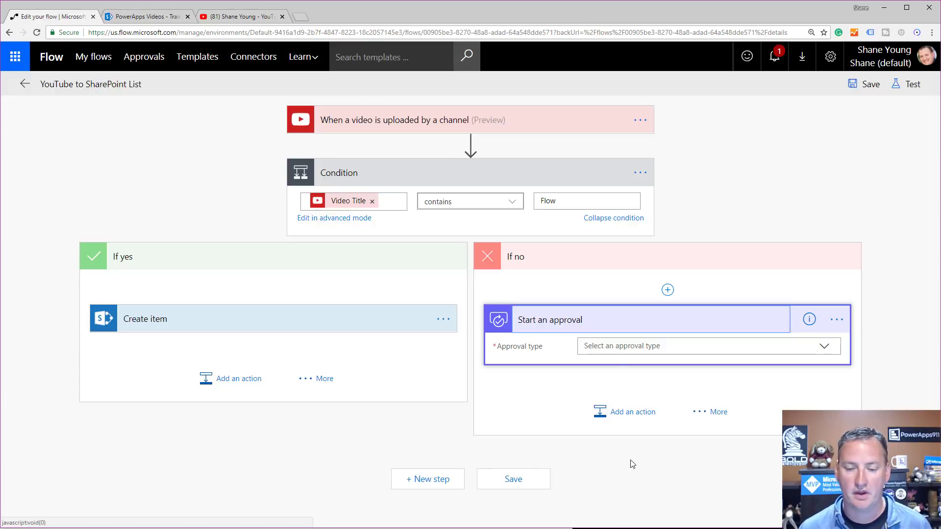
click(825, 348)
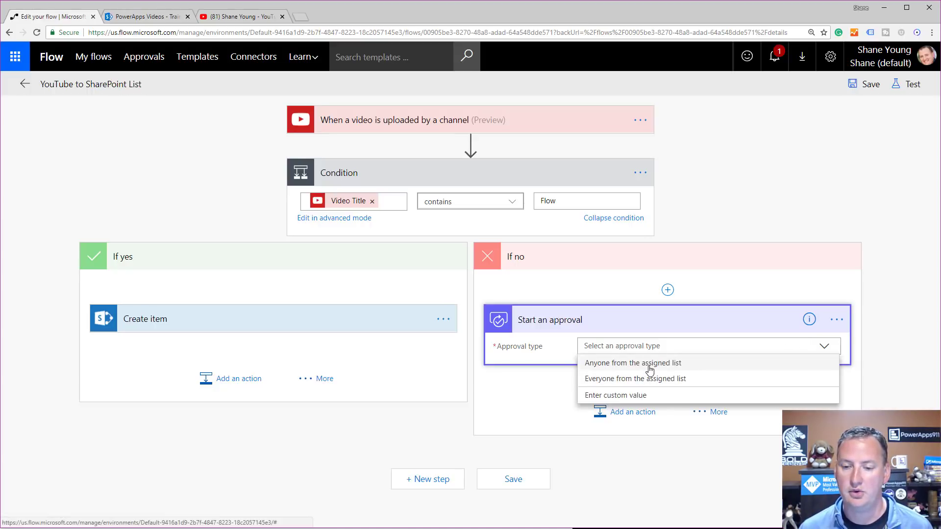
click(649, 366)
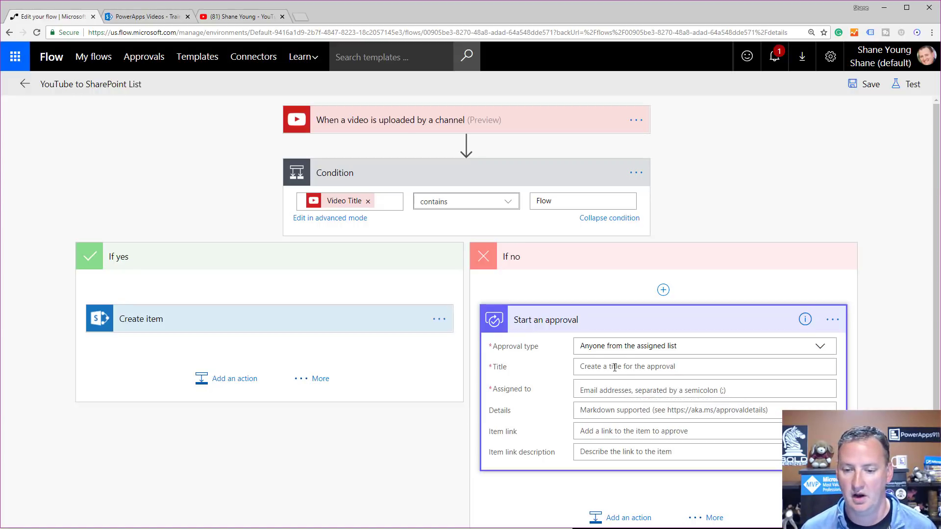
Set the approval's title to "Do you want to approve:" followed by the Video Title dynamic content
click(632, 366)
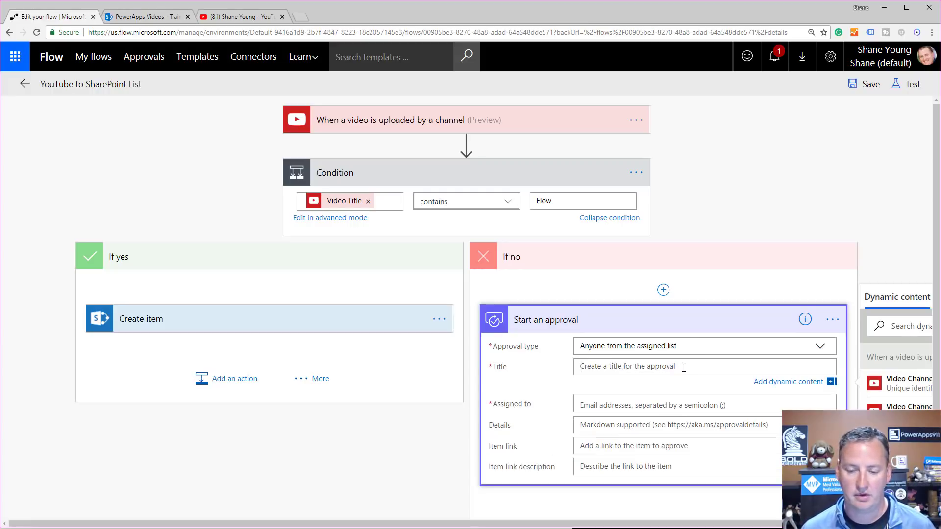
text(Do you )
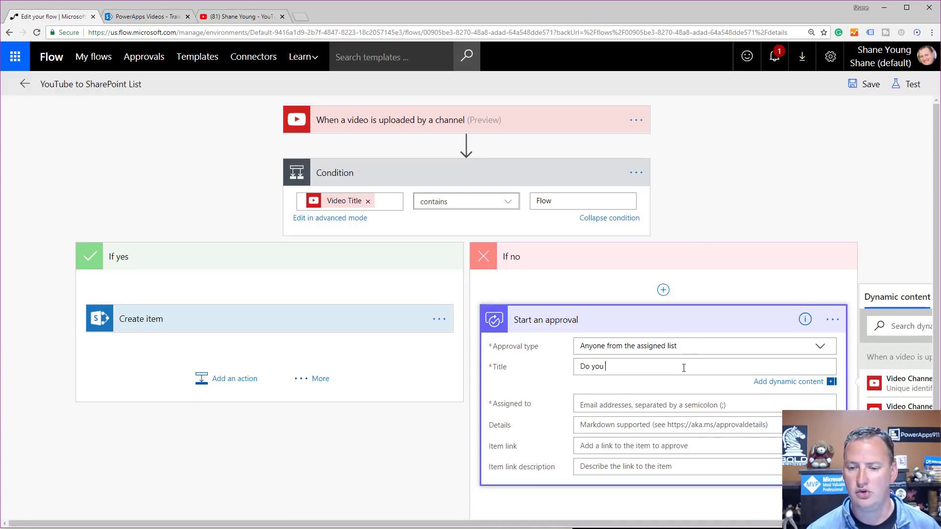
text(want to approve:)
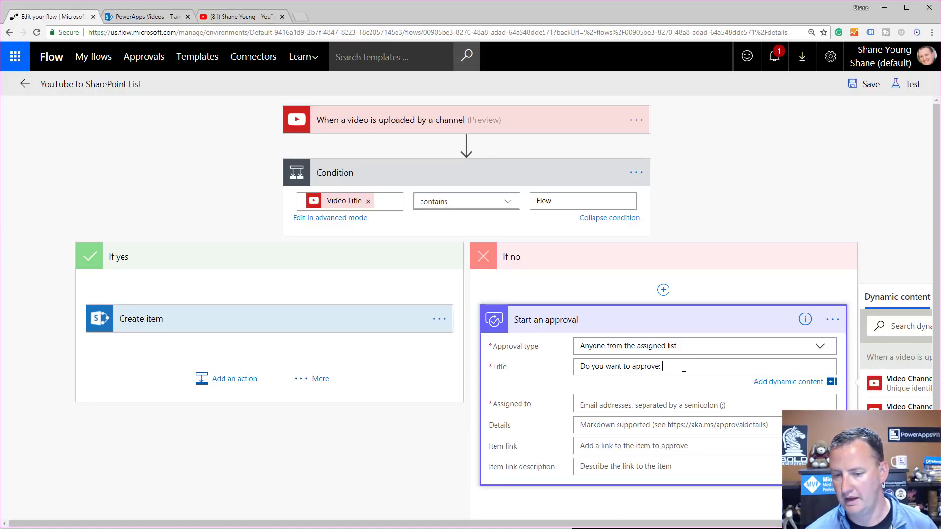
drag(700, 524, 837, 524)
scroll(903, 380, down, 2)
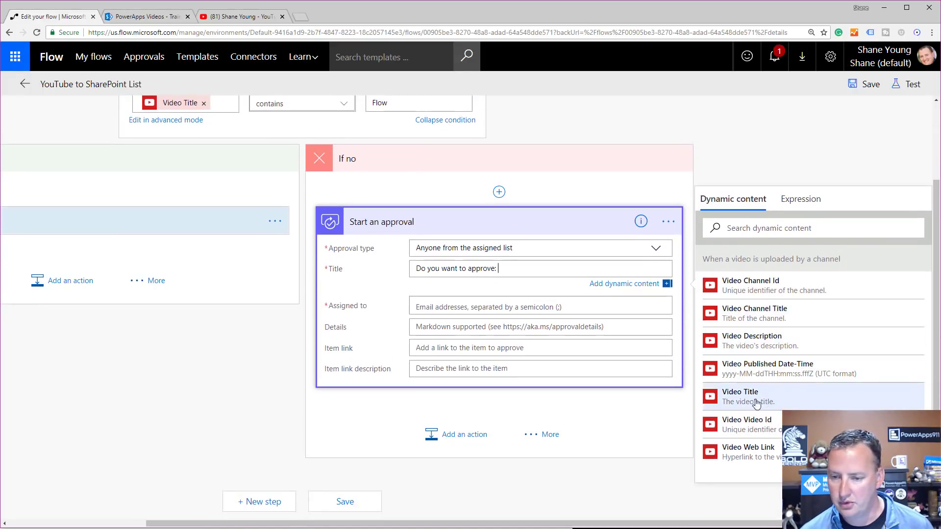
click(749, 401)
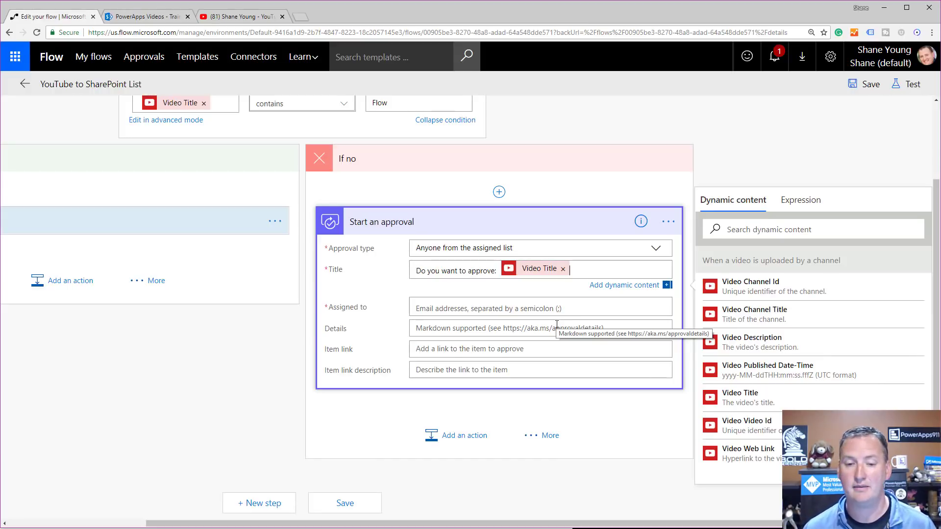
Assign the approval to the approver by entering the person's name and choosing the matching contact
click(536, 308)
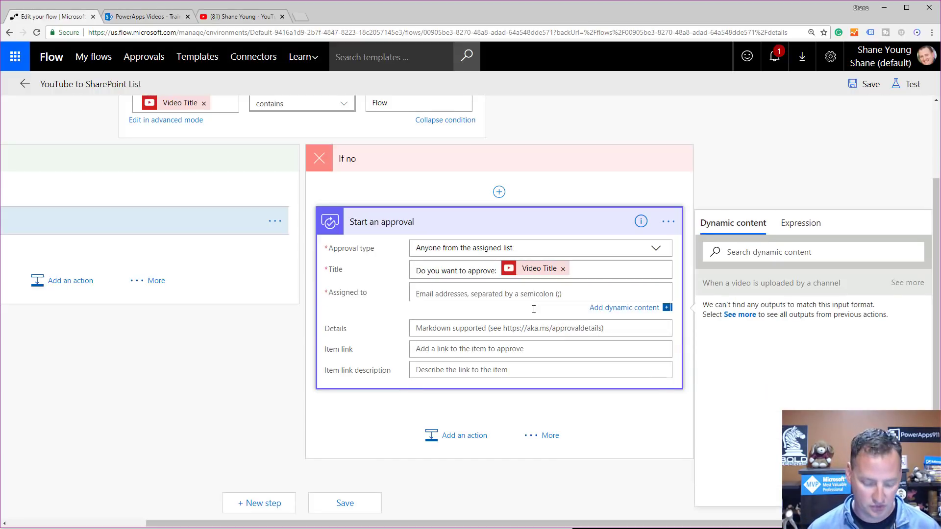
text(shane)
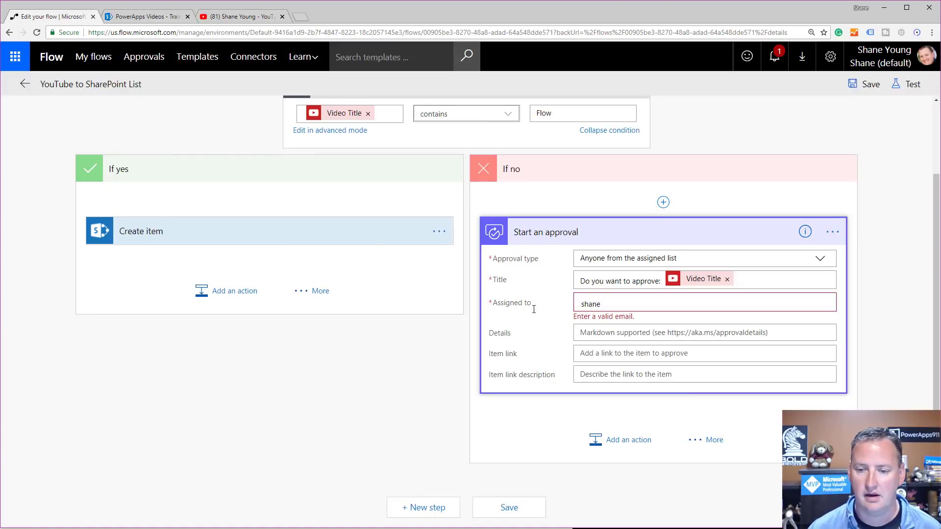
click(625, 335)
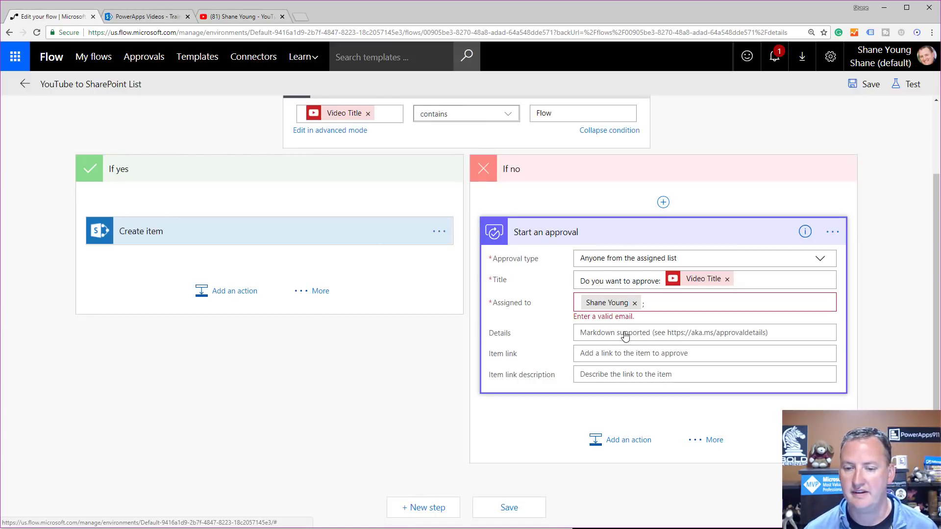
click(651, 306)
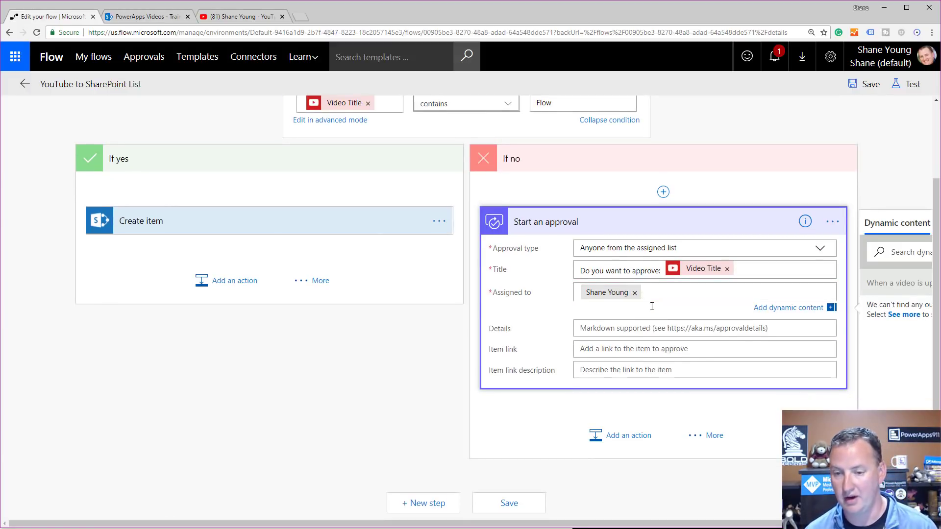
Enter "This is what i typed for details." as the approval's details
click(630, 327)
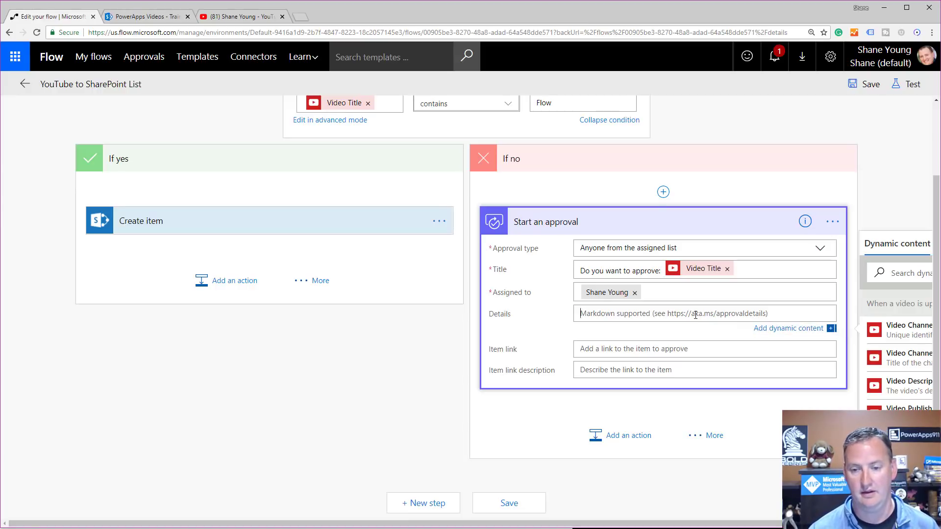
text(This is)
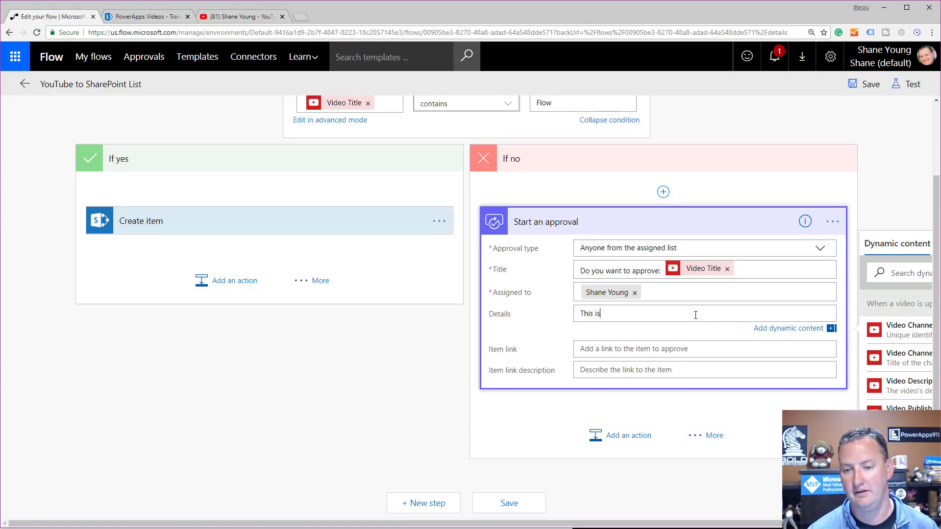
text( what i typed for )
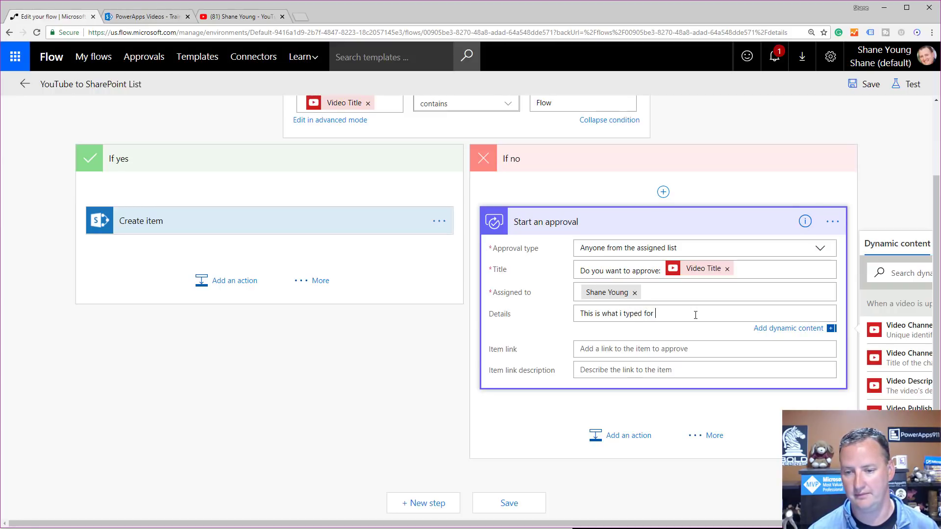
text(details.)
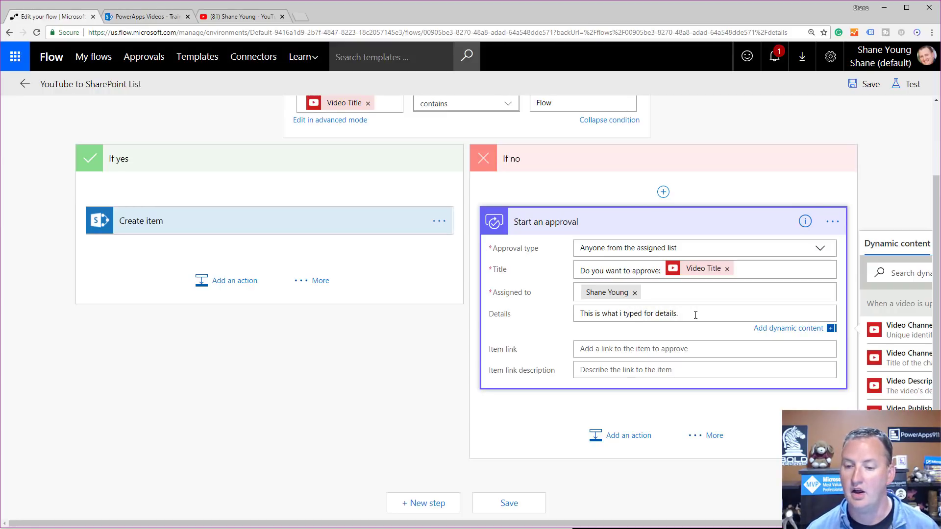
Set the approval's item link to the Video Web Link dynamic content and its item link description to Video Description
click(699, 343)
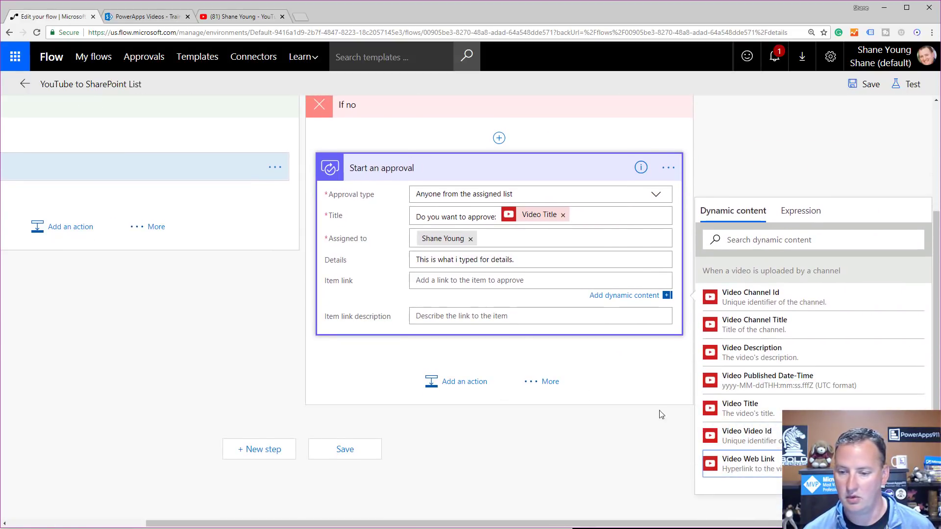
click(739, 463)
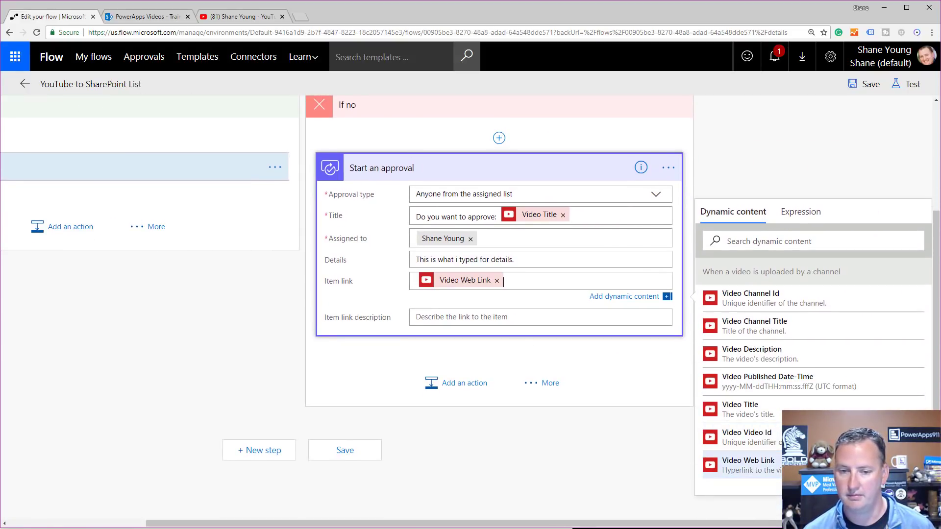
click(444, 316)
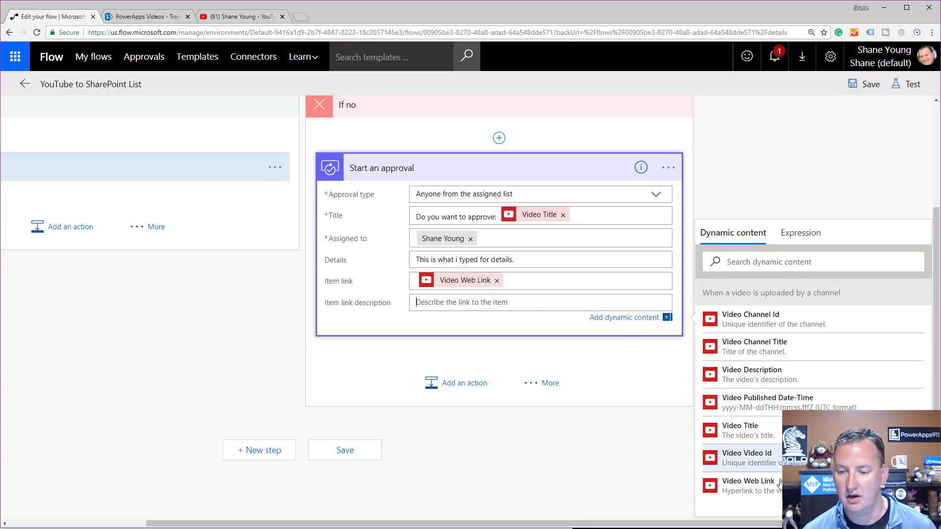
click(743, 379)
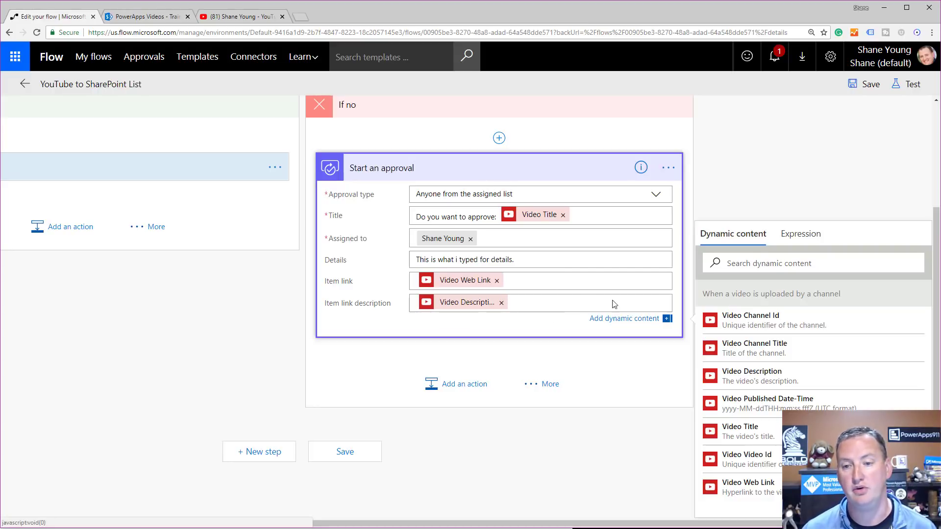
click(473, 347)
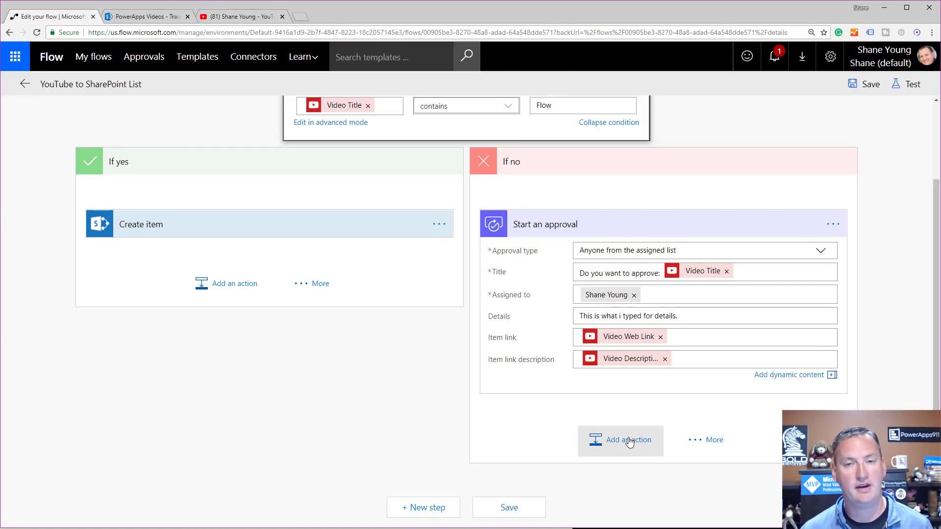
Add a condition after the approval in the If no branch, with the approval's Response as its first value
click(693, 441)
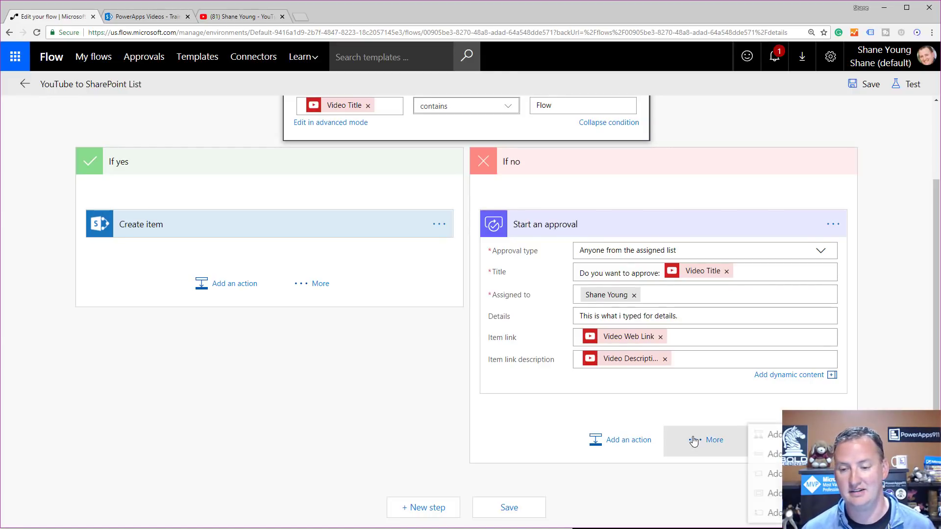
click(767, 434)
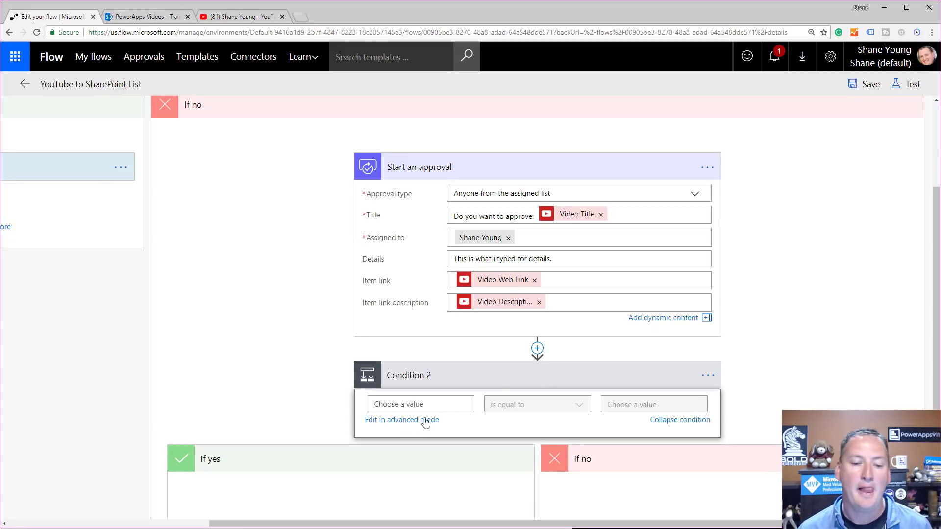
click(424, 403)
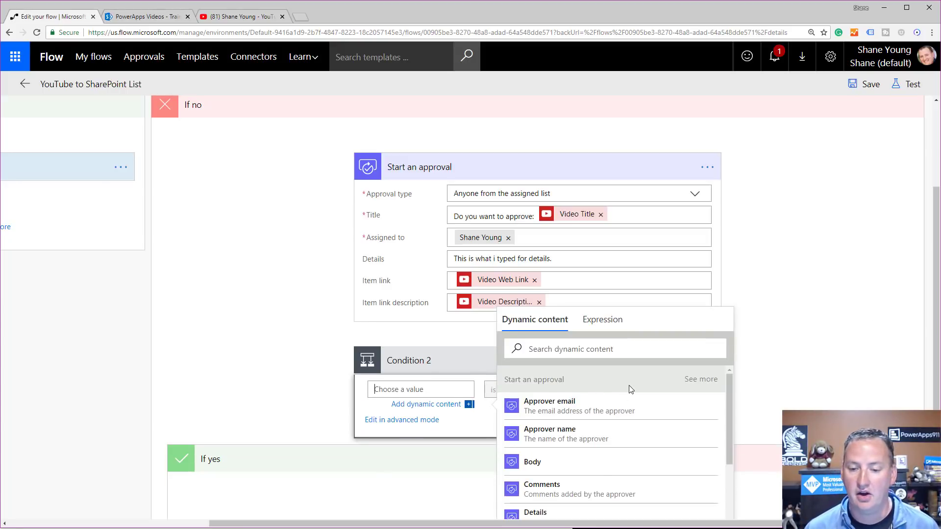
scroll(615, 441, down, 4)
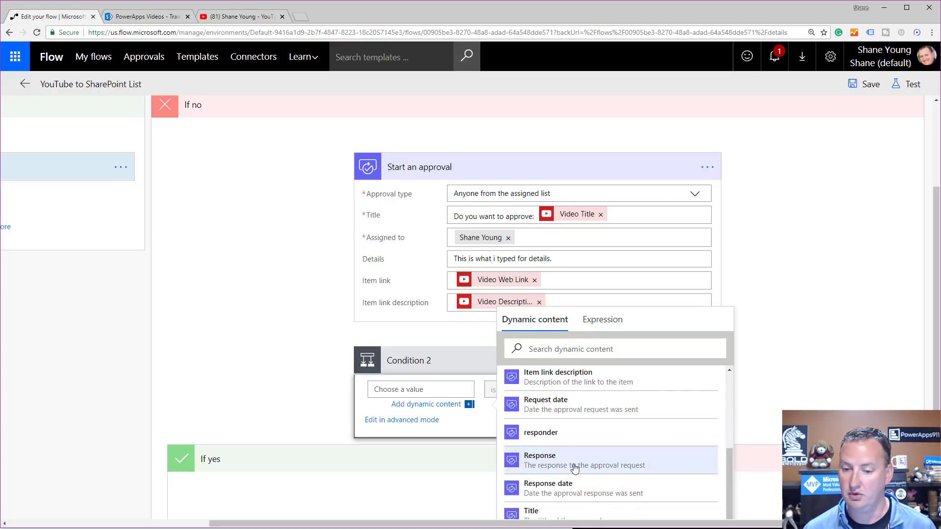
click(574, 468)
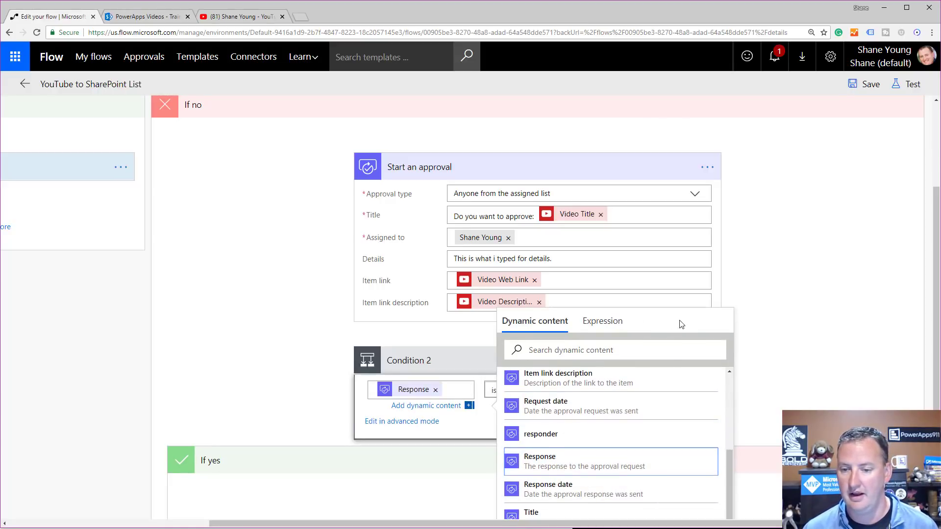
Complete the Response condition so that it checks for being equal to "Approve"
click(477, 372)
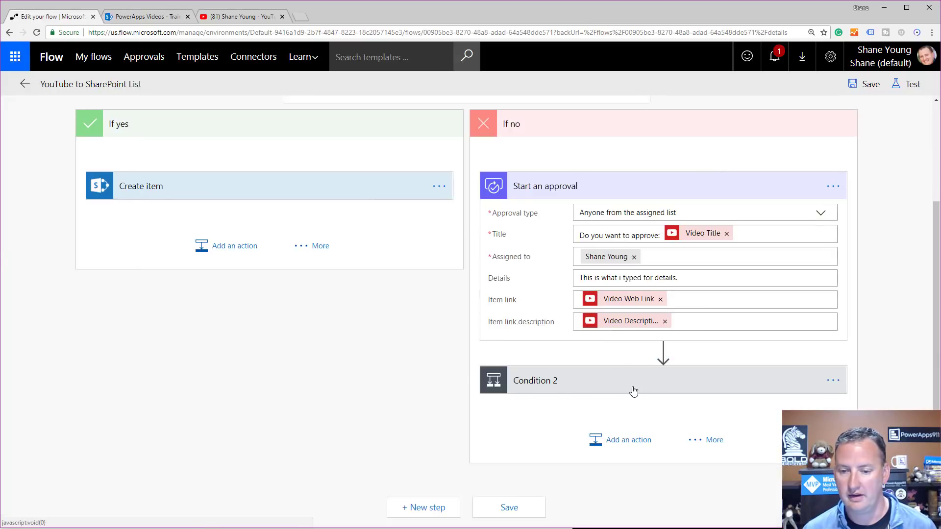
click(637, 383)
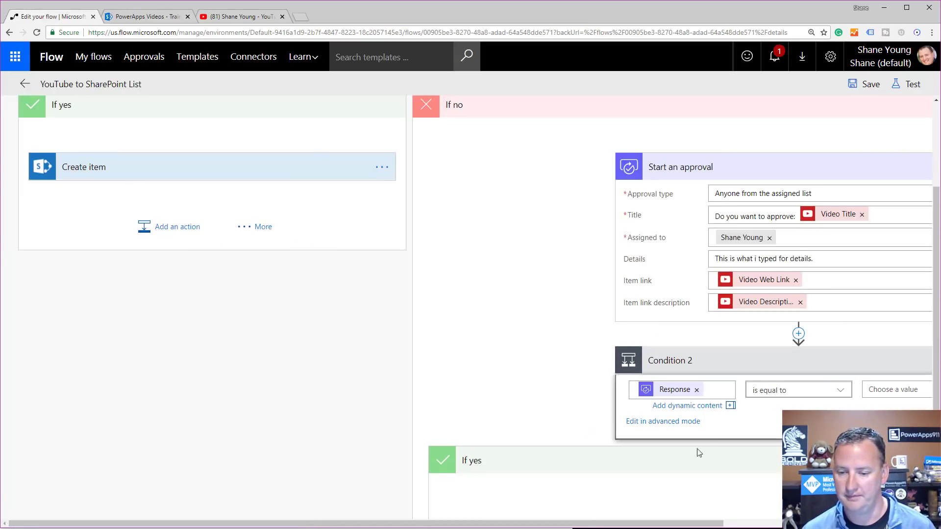
drag(594, 525, 799, 524)
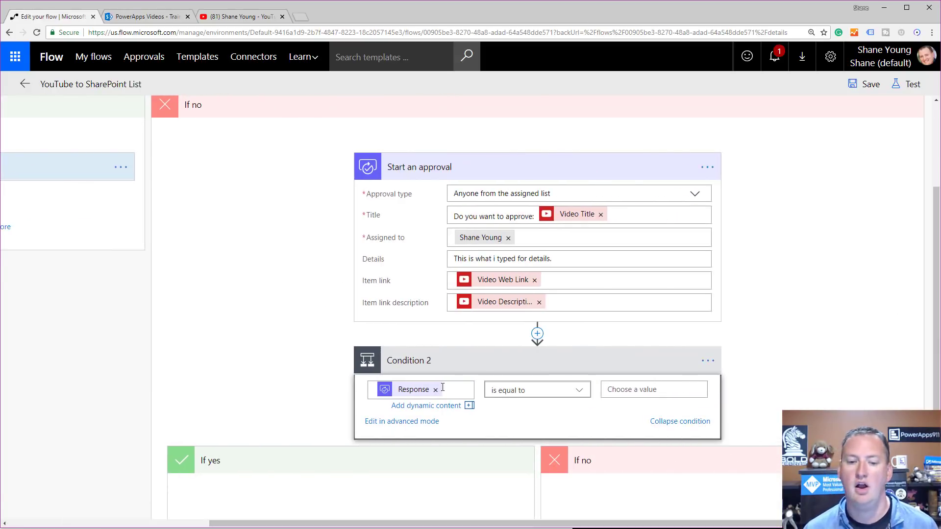
click(658, 389)
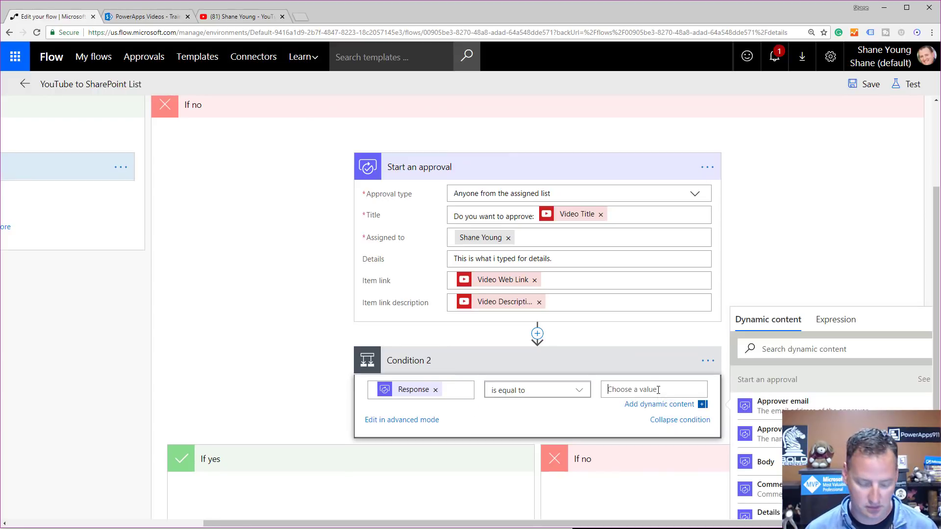
text(Approve)
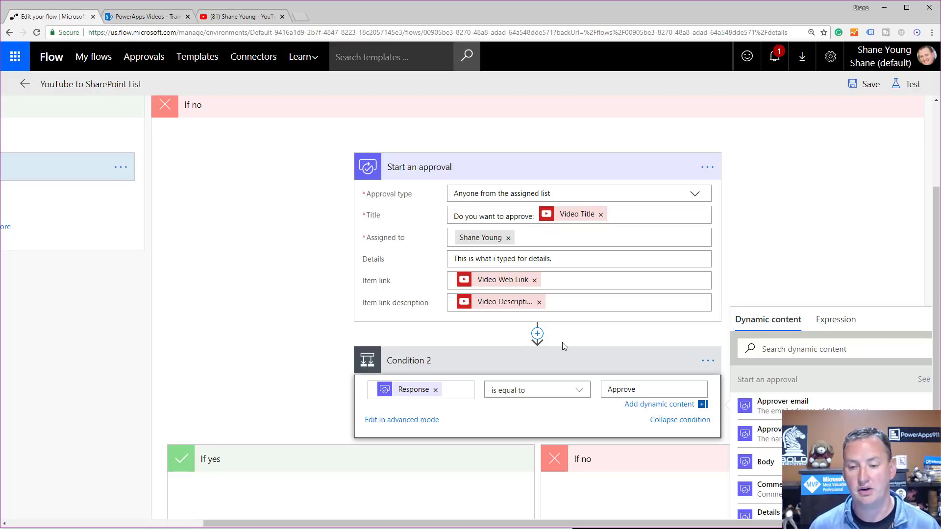
Add a SharePoint "Create item" action to the If yes branch of the approval response condition
scroll(361, 422, down, 2)
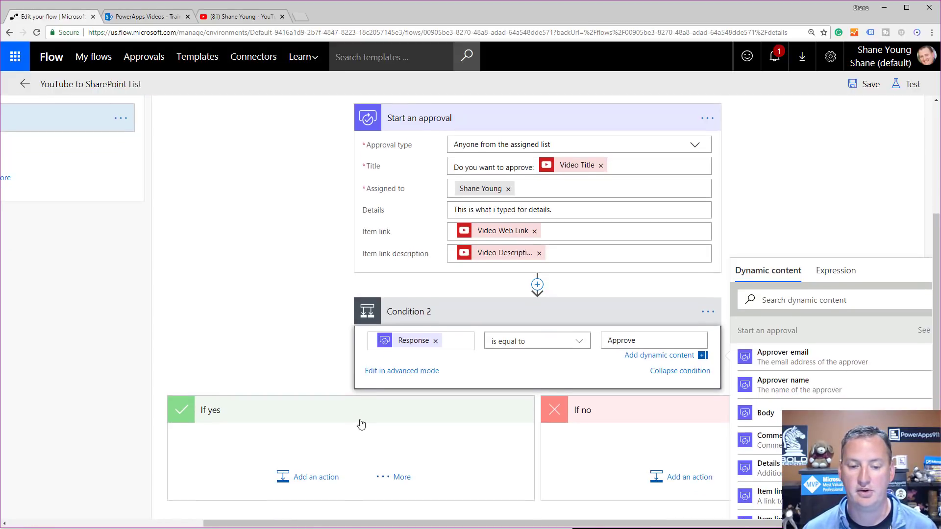
click(297, 429)
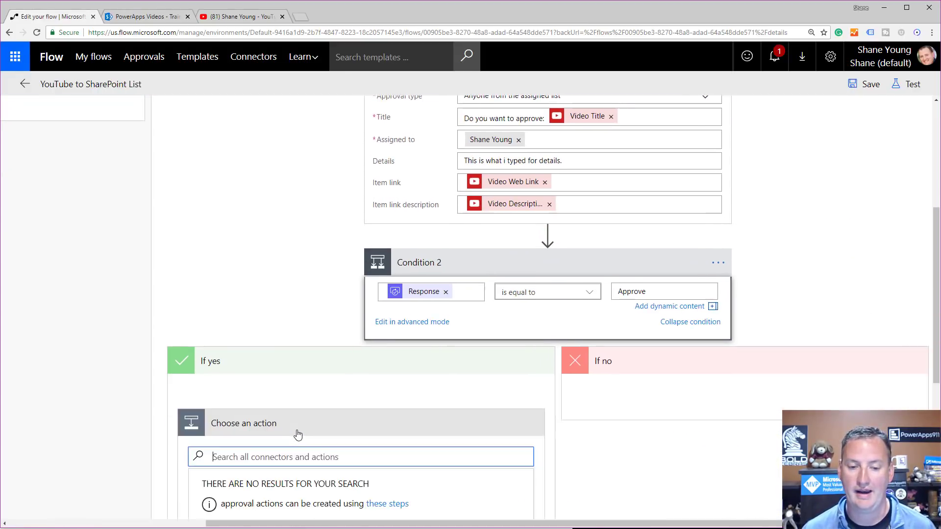
scroll(314, 397, down, 3)
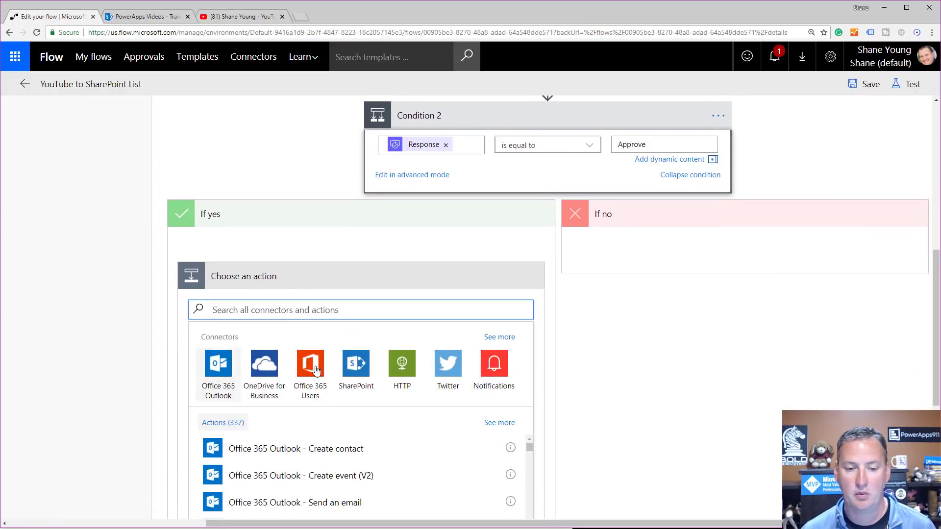
click(351, 363)
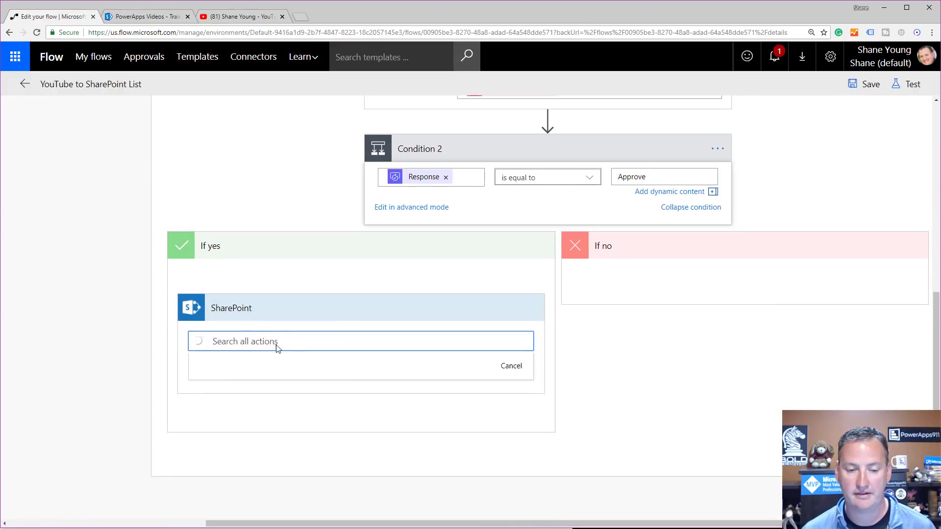
click(287, 444)
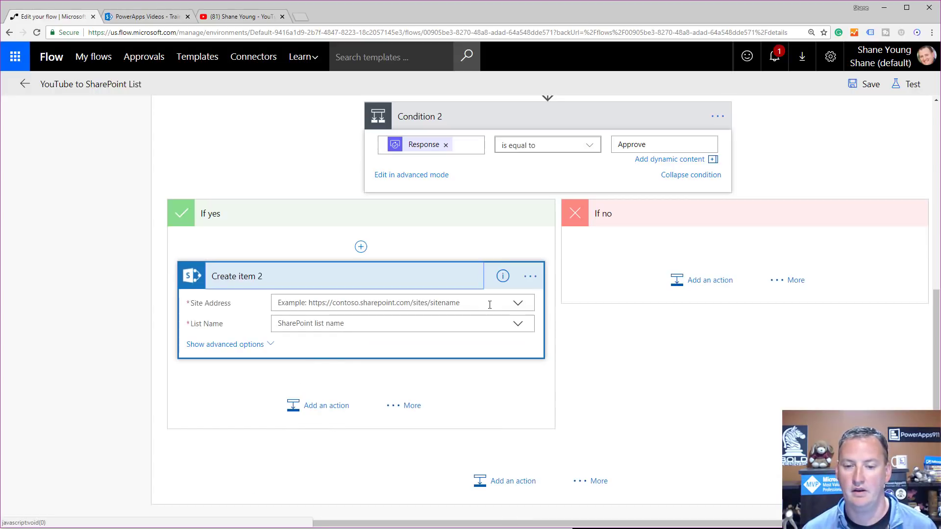
Point the new Create item action at the PowerApps Videos site and the Training Videos list
click(518, 303)
click(404, 336)
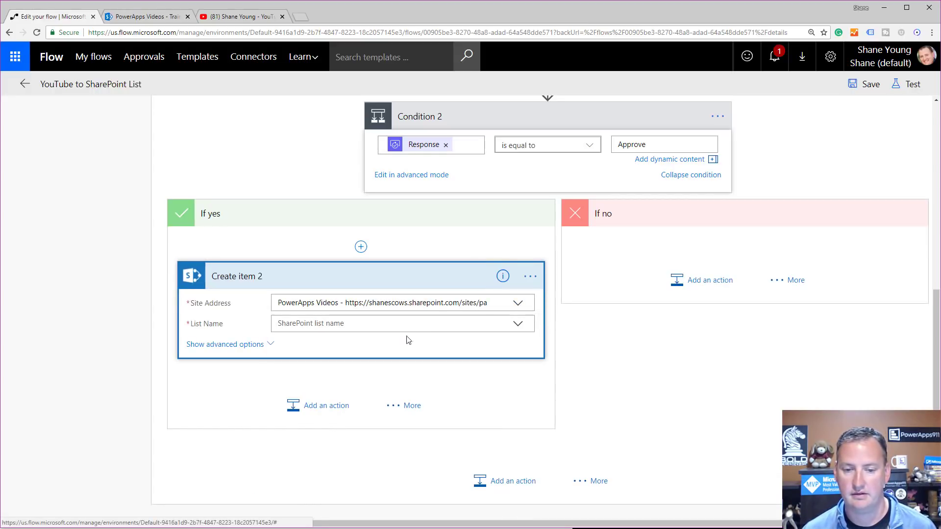
click(518, 327)
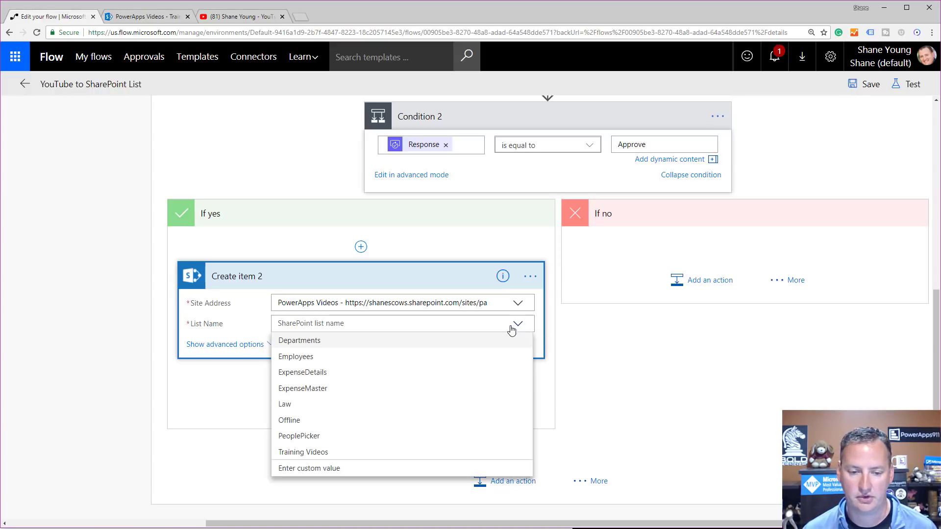
click(303, 451)
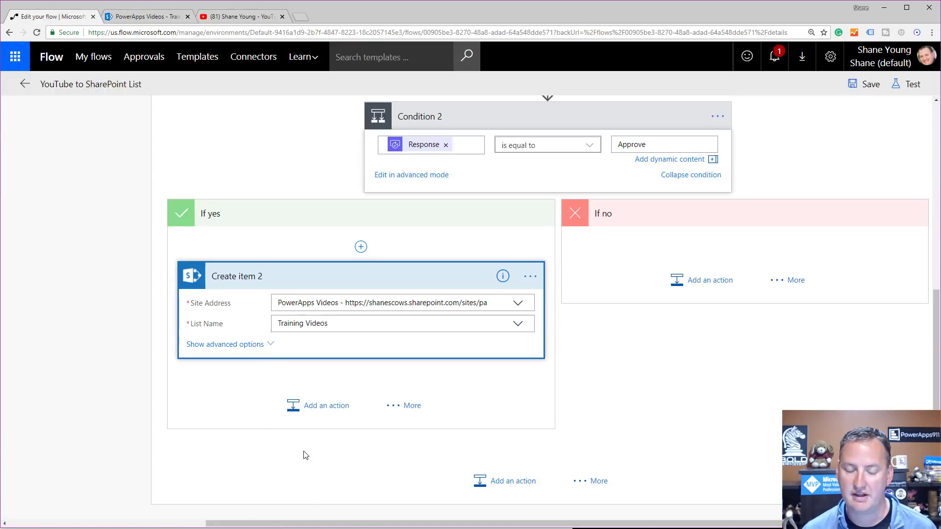
Set the Title of the new list item in the approval's If yes branch to the YouTube trigger's Video Title
click(302, 346)
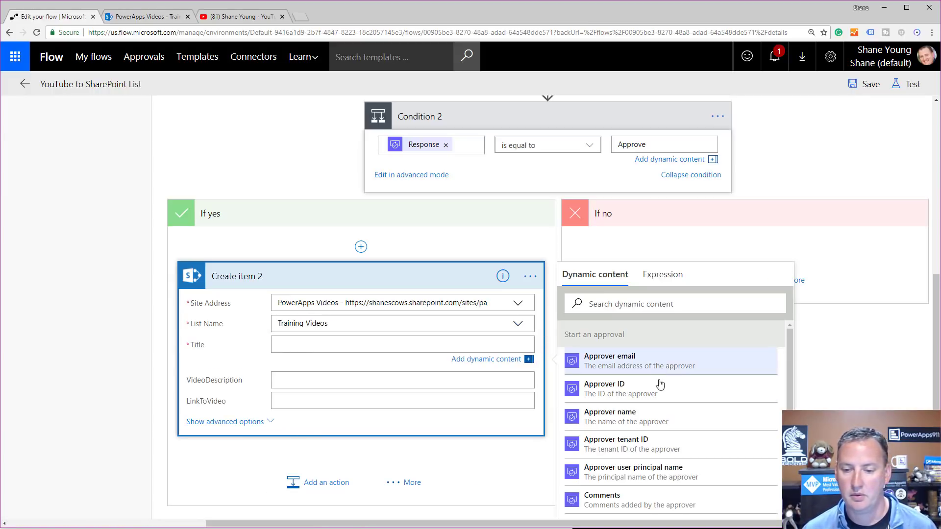
scroll(676, 384, down, 5)
scroll(662, 376, up, 5)
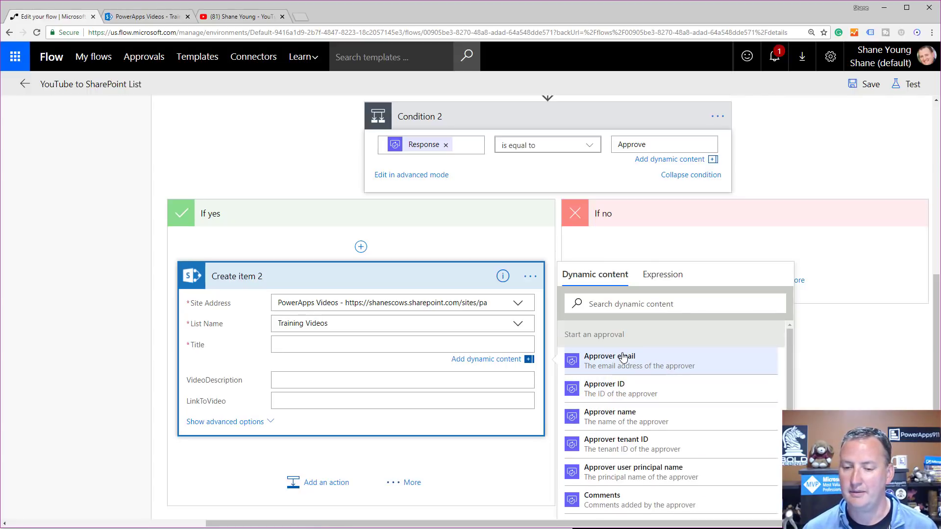
scroll(670, 390, down, 1)
scroll(670, 390, down, 7)
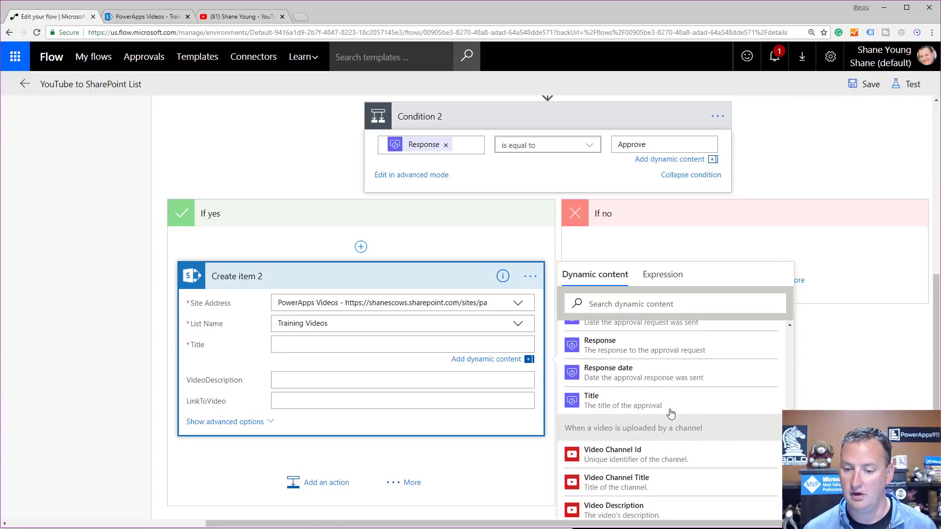
scroll(635, 413, down, 2)
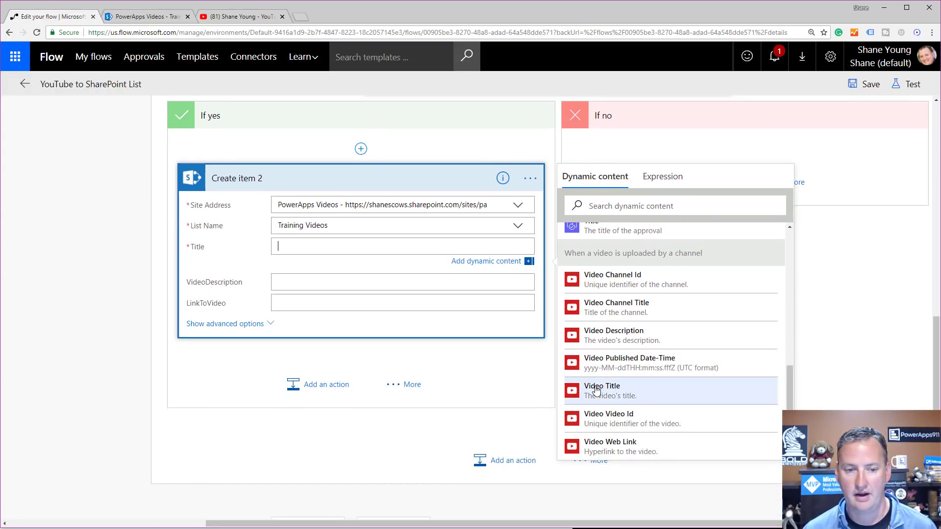
click(597, 390)
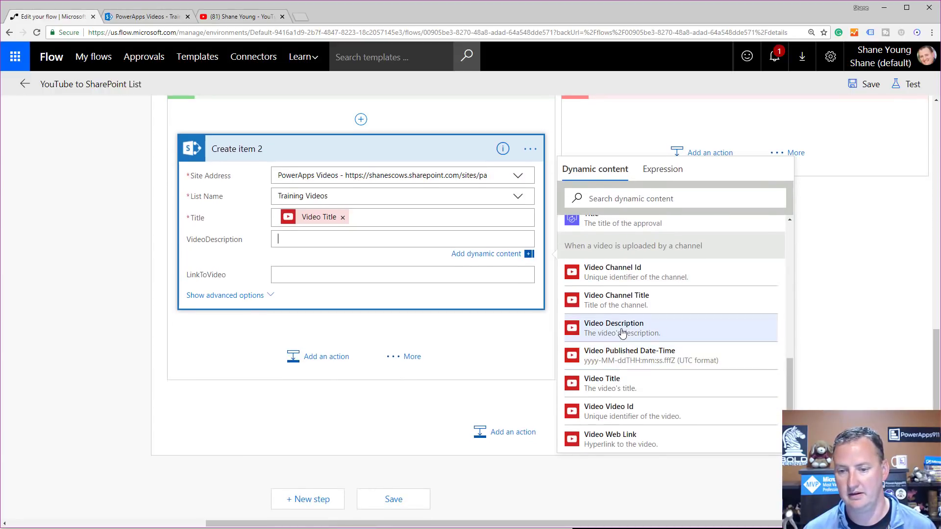
Map VideoDescription to the trigger's Video Description and LinkToVideo to its Video Web Link in the same Create item action
click(622, 329)
click(353, 277)
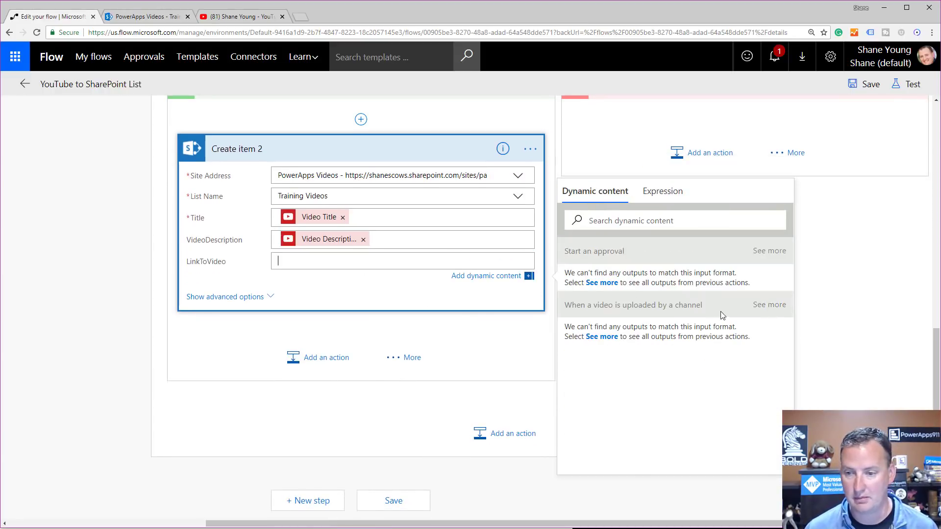
click(769, 305)
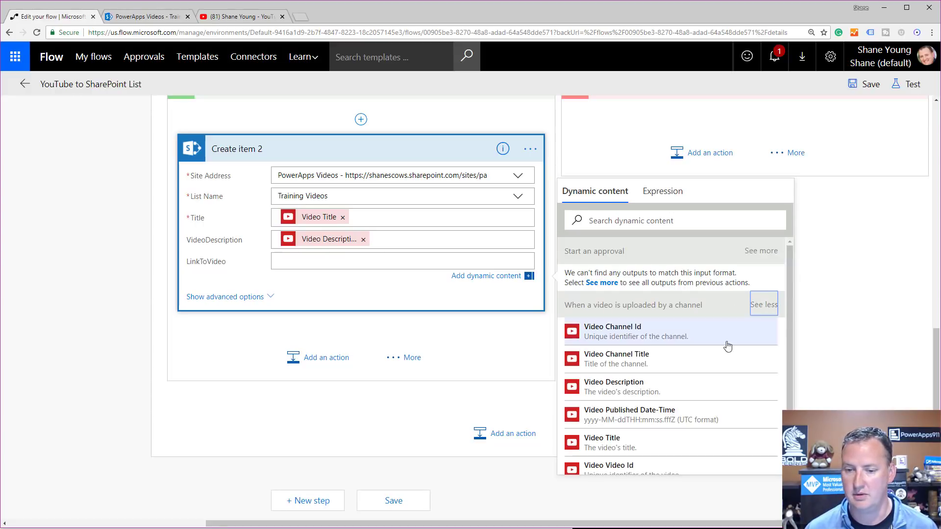
scroll(729, 343, down, 1)
click(623, 463)
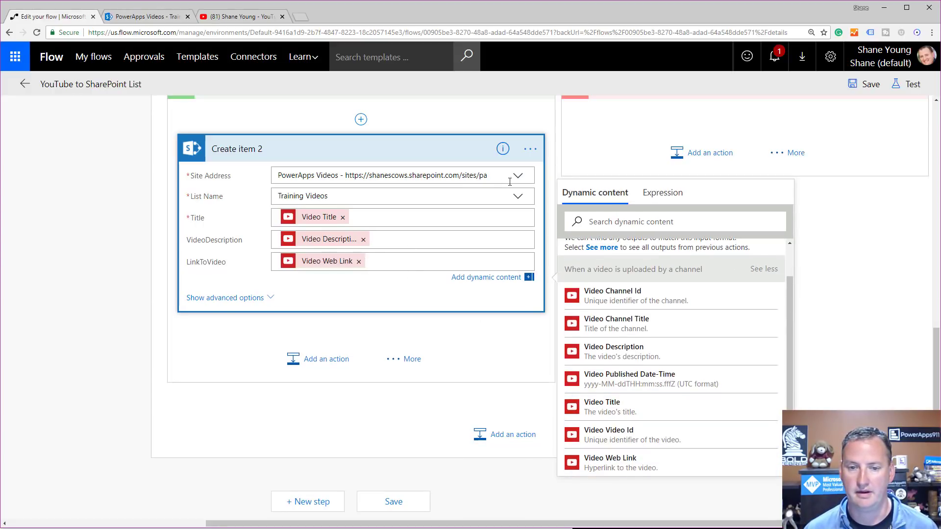
click(828, 261)
Review the whole flow, from the Video Title condition through the approval to both branches of the Response condition
scroll(105, 273, up, 3)
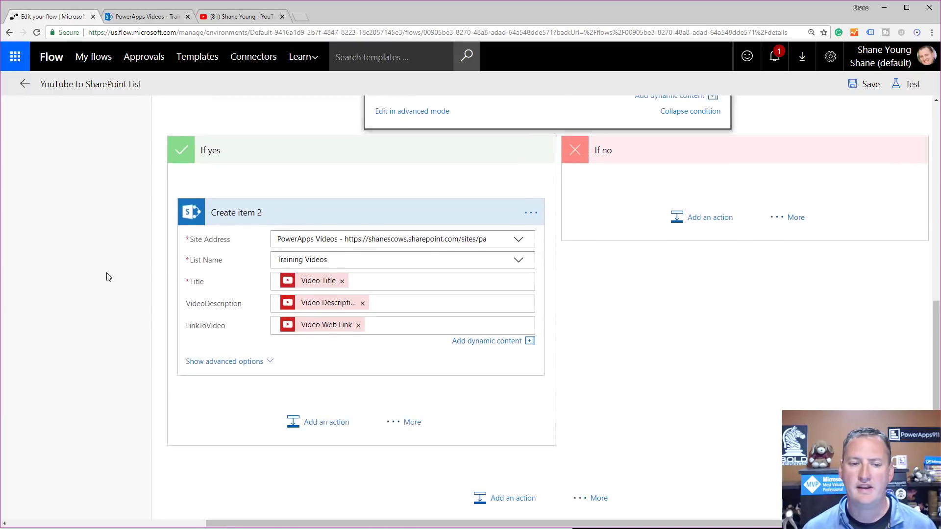
scroll(300, 329, up, 1)
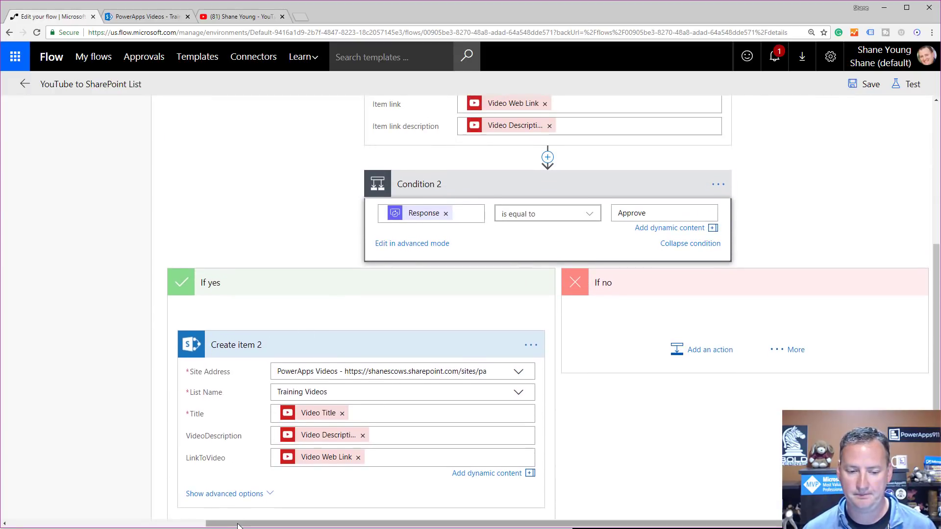
drag(223, 524, 80, 527)
scroll(218, 357, up, 6)
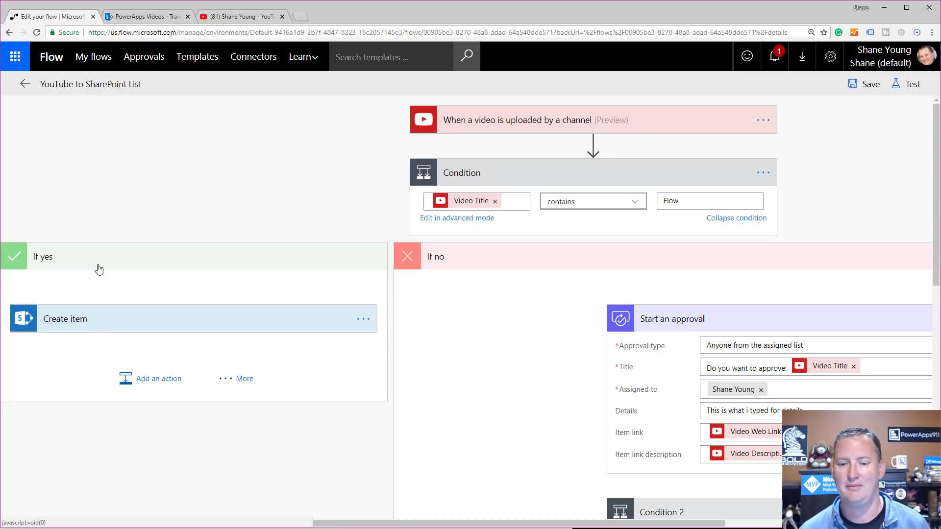
scroll(478, 402, down, 2)
scroll(477, 402, down, 1)
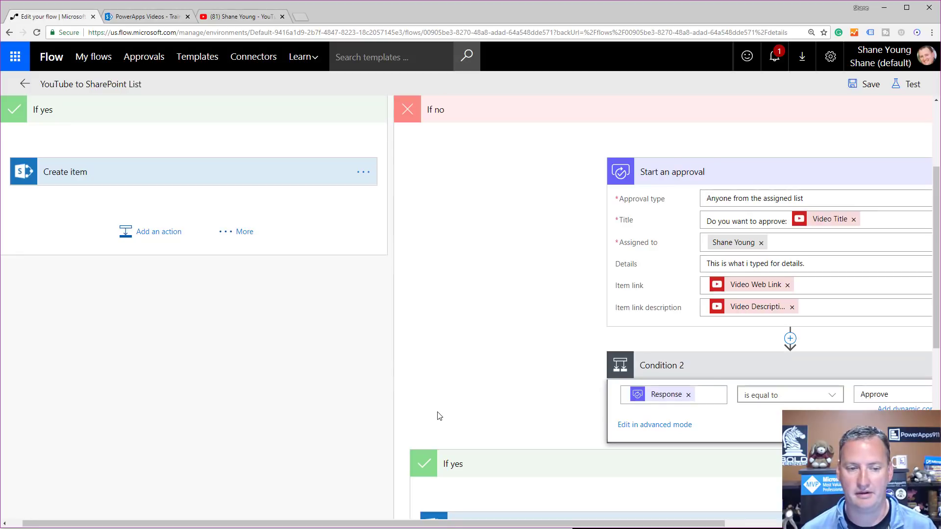
scroll(440, 417, down, 3)
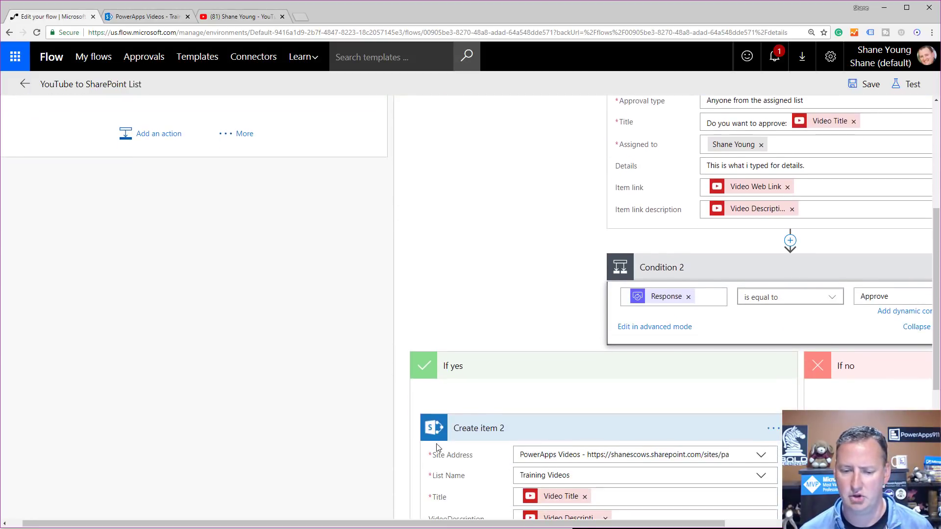
drag(438, 525, 637, 525)
scroll(488, 230, down, 1)
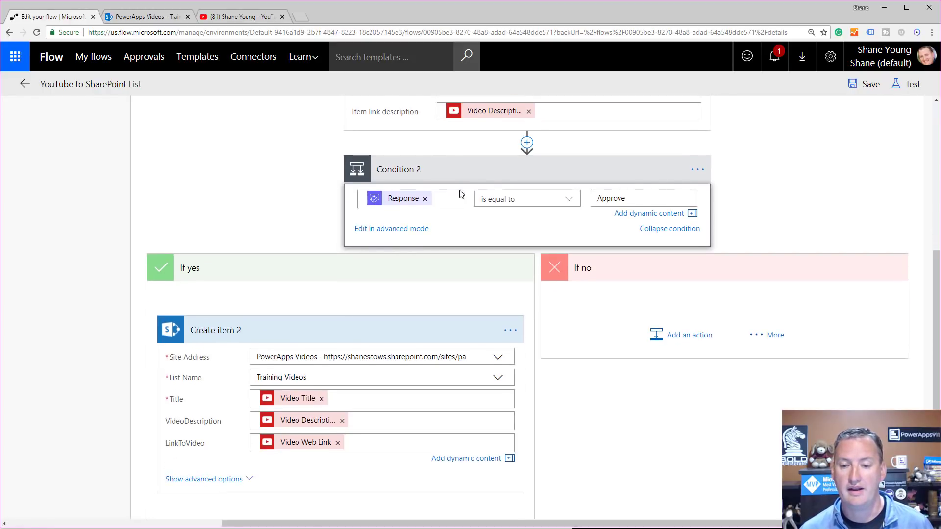
scroll(287, 335, down, 1)
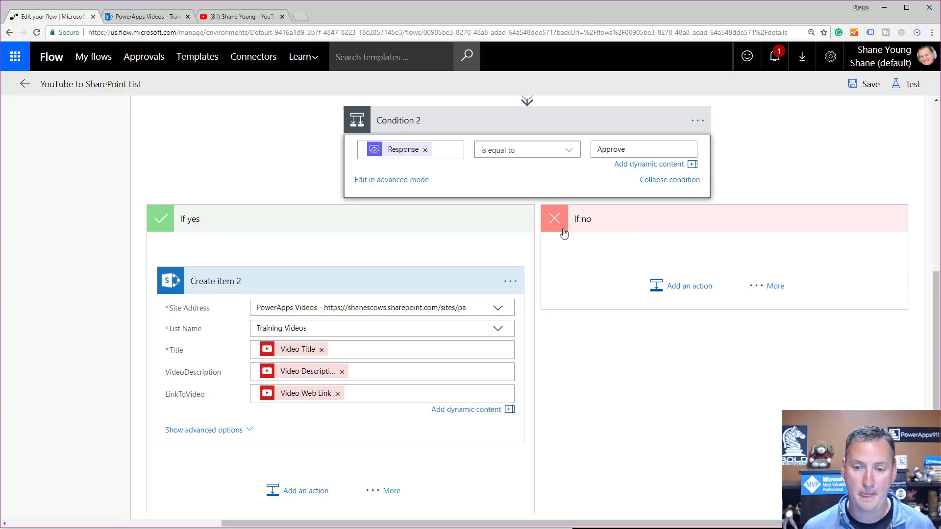
scroll(574, 274, up, 3)
scroll(773, 210, up, 5)
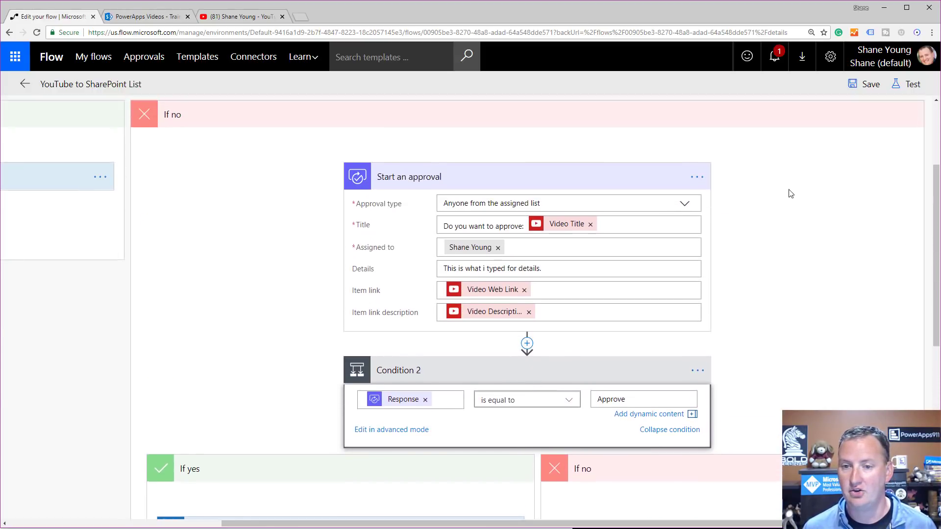
Save the flow, return to its details page and refresh the run history
click(867, 86)
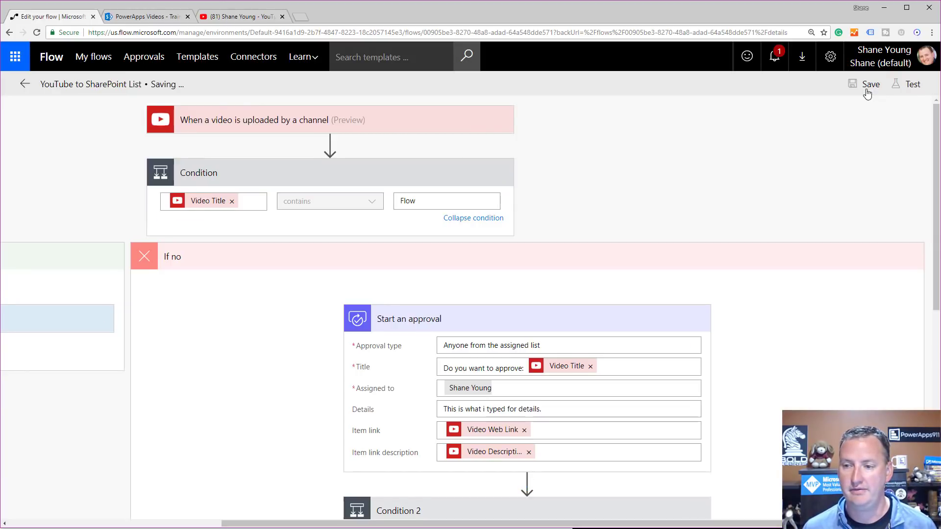
click(24, 84)
click(518, 117)
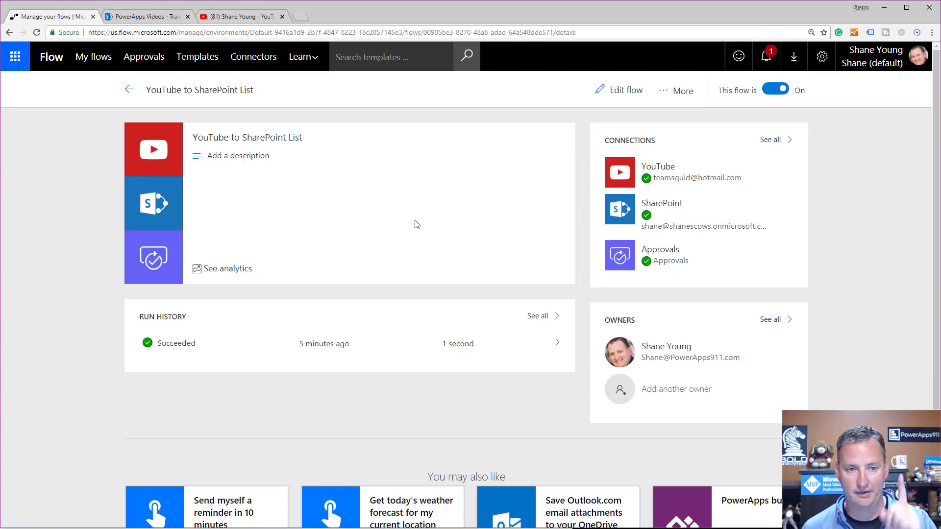
click(37, 33)
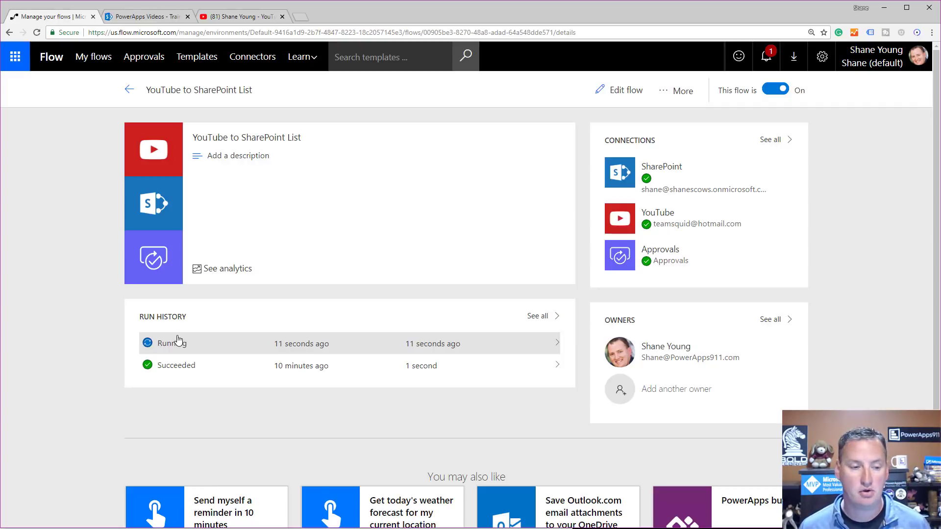
Open the received approvals, review the "Do you want to approve: PowerApps are cool" request with its advanced options, and approve it without a comment
click(144, 57)
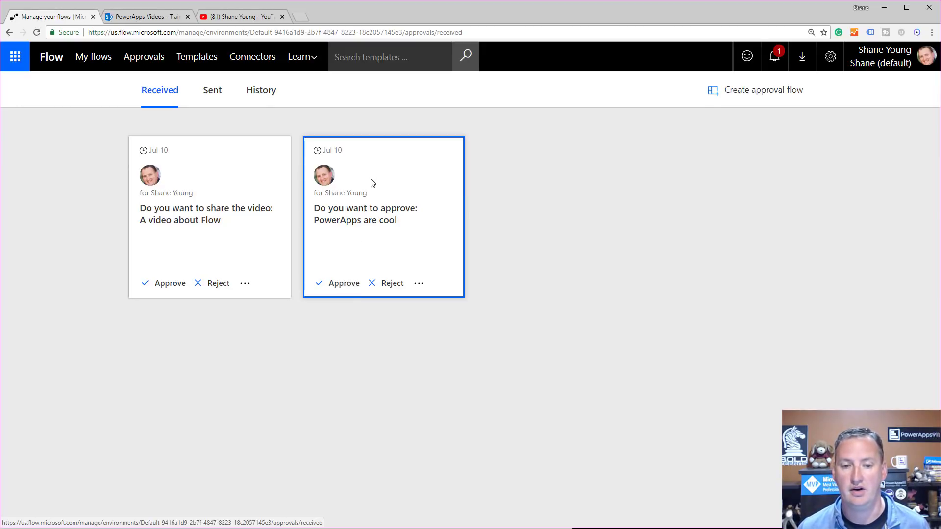
click(344, 284)
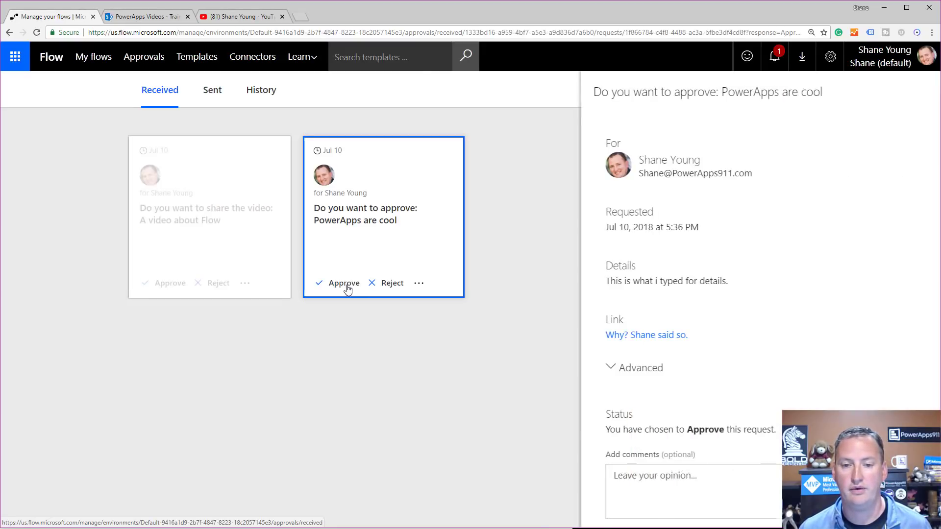
scroll(745, 330, down, 2)
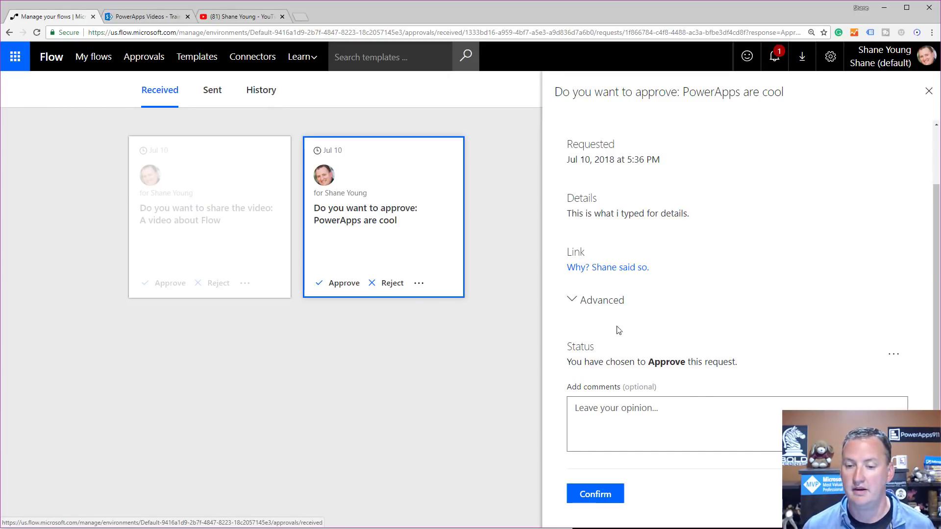
click(571, 301)
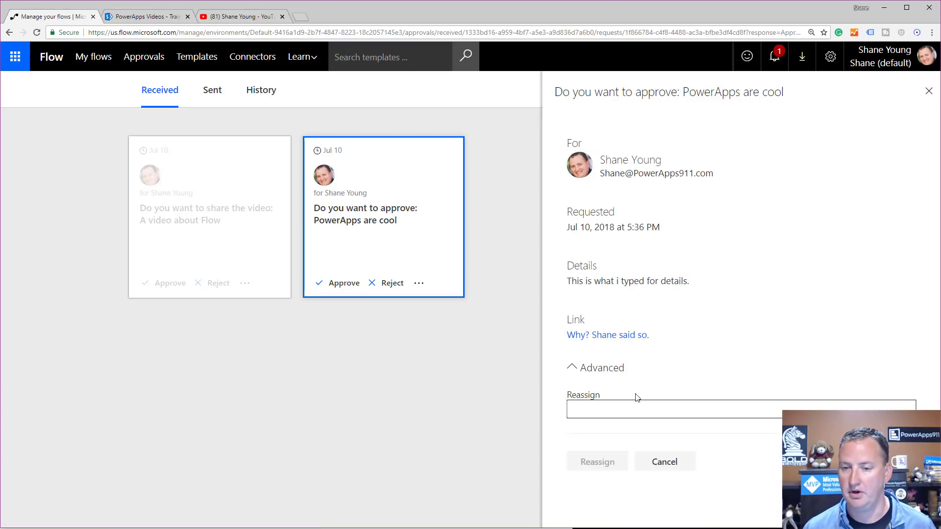
click(572, 367)
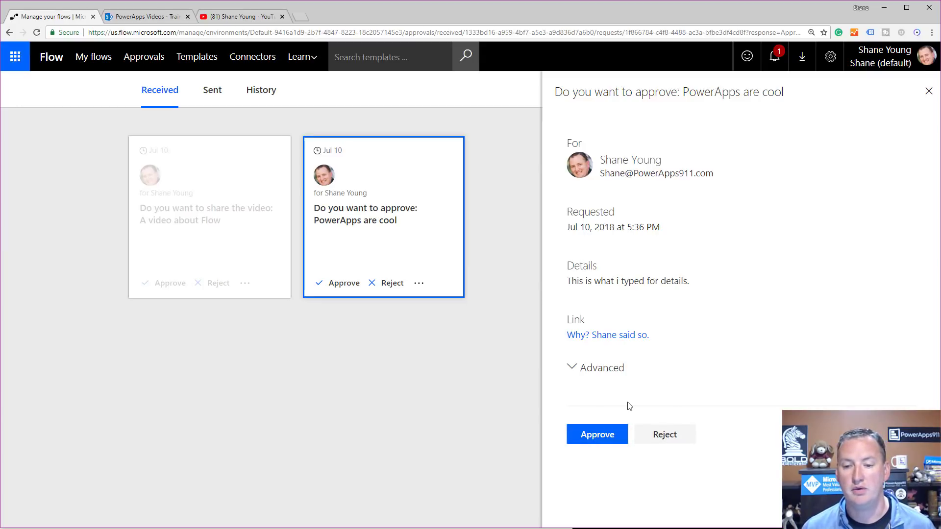
click(597, 435)
scroll(730, 407, down, 2)
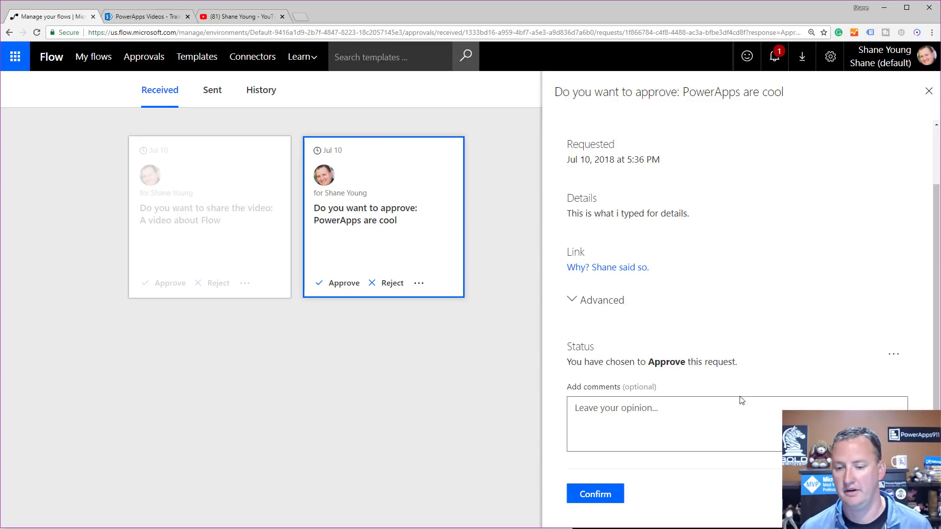
click(594, 493)
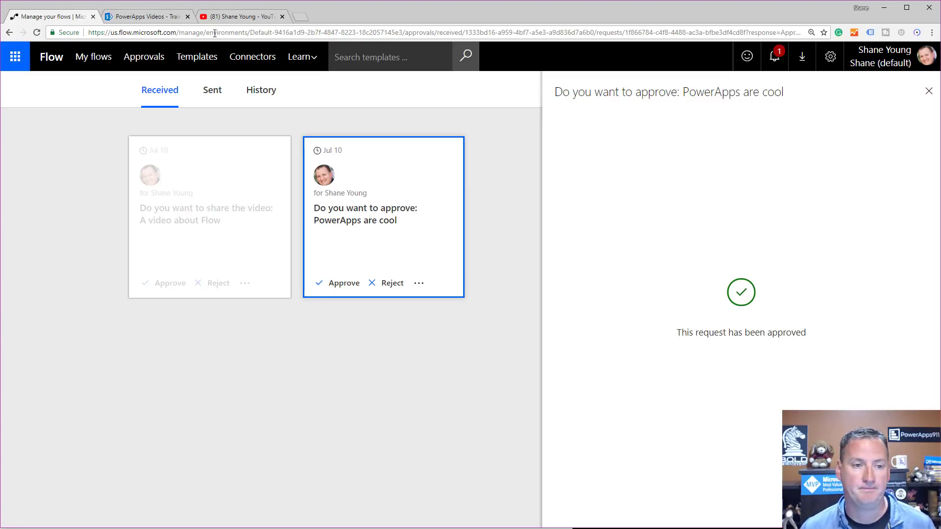
Check the run history of the YouTube to SharePoint List flow and the entries in the SharePoint Training Videos list
click(94, 57)
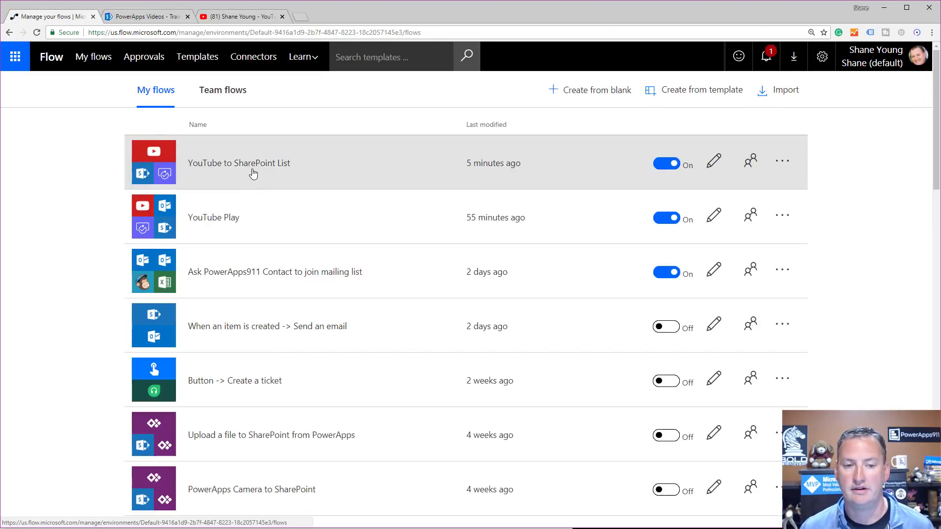
click(253, 174)
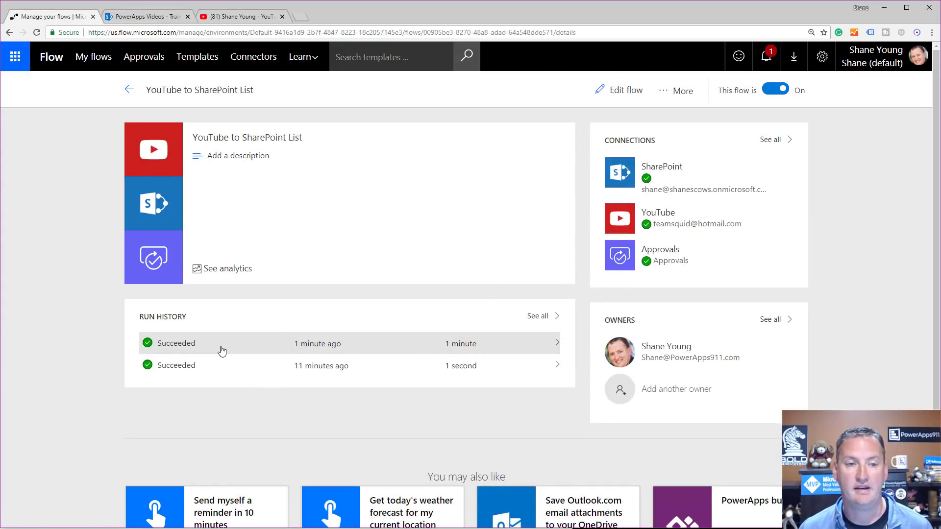
click(161, 17)
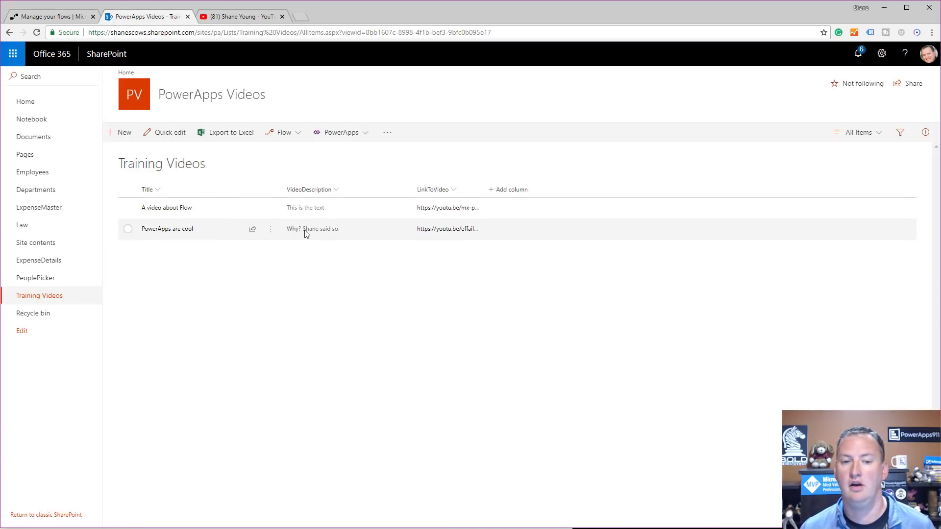
Reopen the YouTube to SharePoint List flow in the editor and examine the expanded Condition 2 alongside the other branches
click(59, 18)
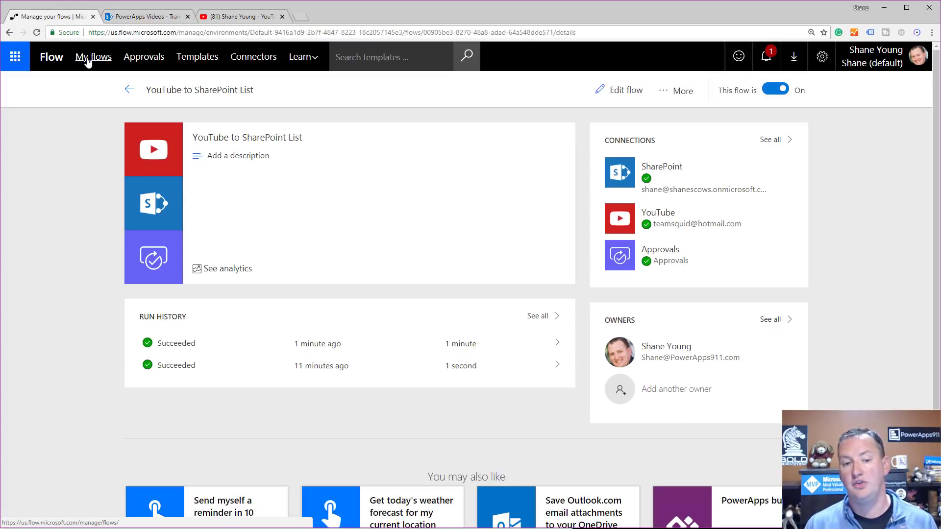
click(637, 94)
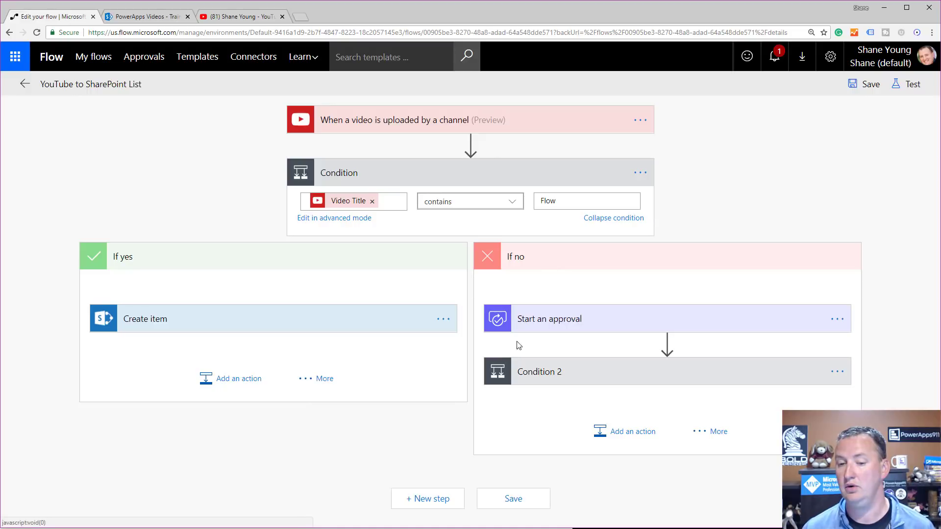
click(655, 380)
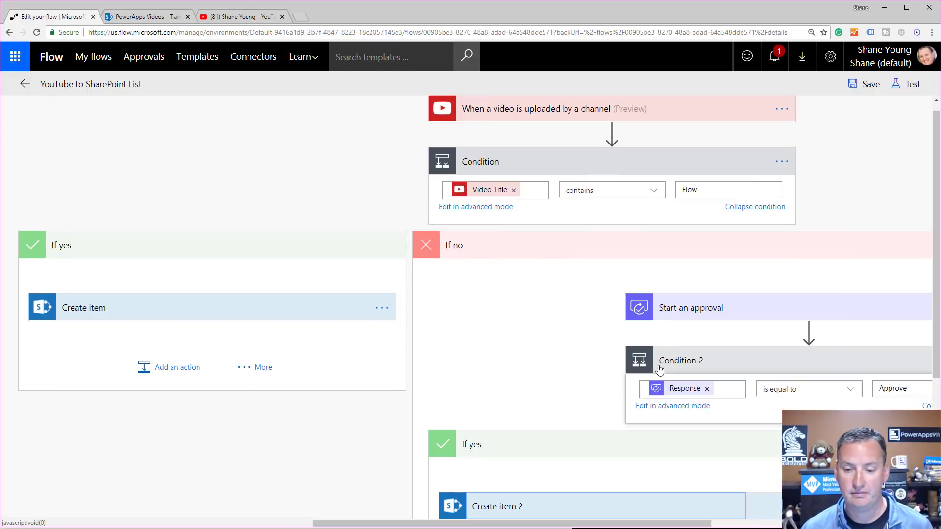
scroll(578, 441, down, 1)
drag(529, 527, 649, 527)
scroll(383, 400, down, 1)
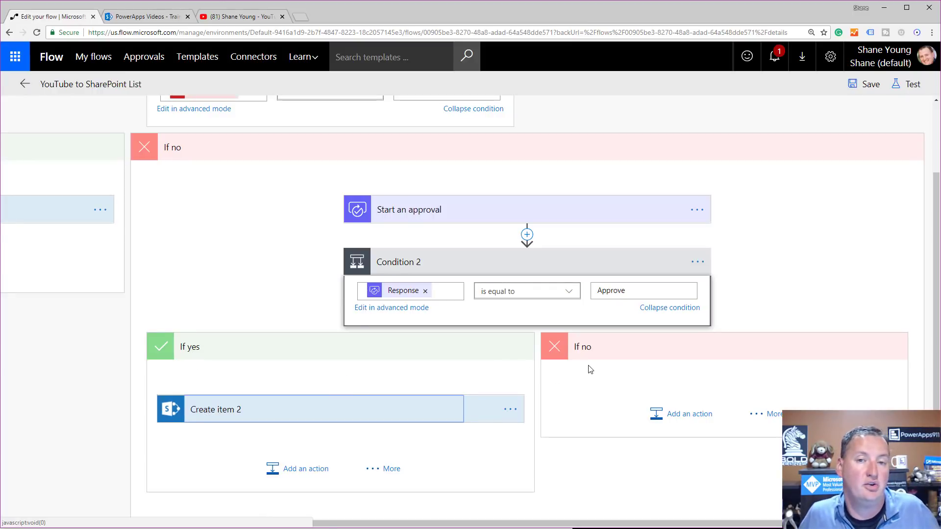
click(75, 525)
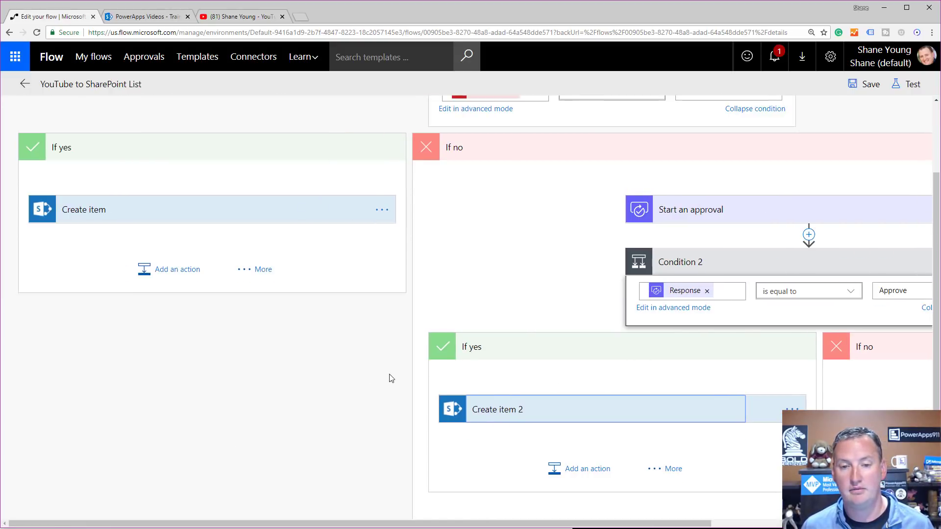
scroll(391, 378, up, 2)
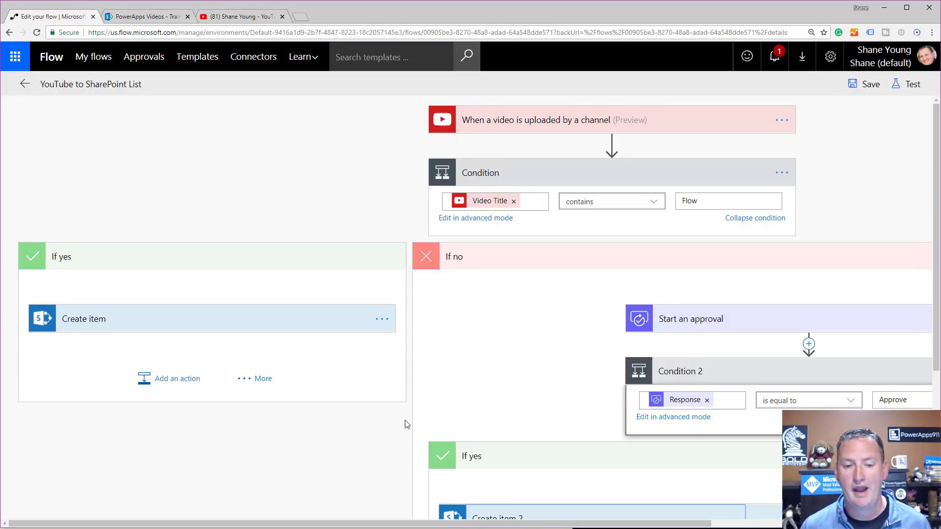
Review the flow's branches, and collapse the first Condition along with its If yes and If no branches
scroll(347, 340, down, 2)
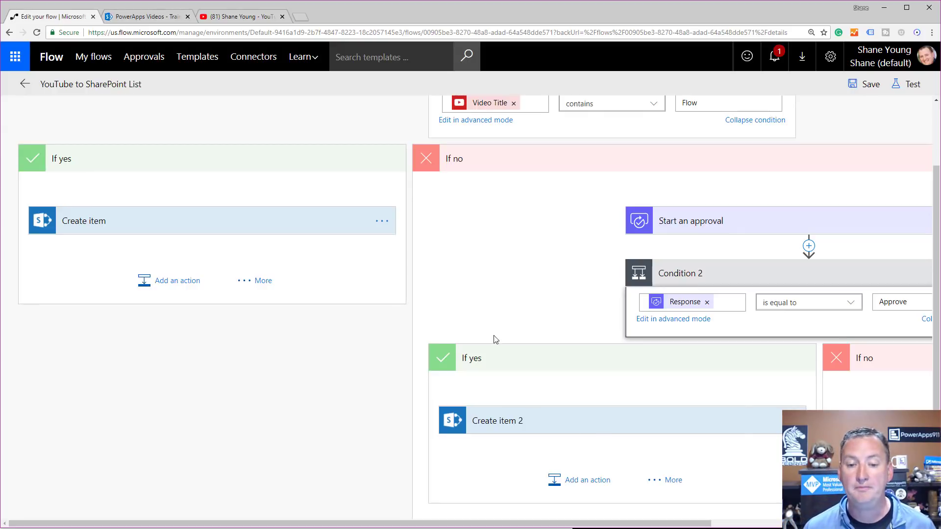
scroll(399, 325, down, 3)
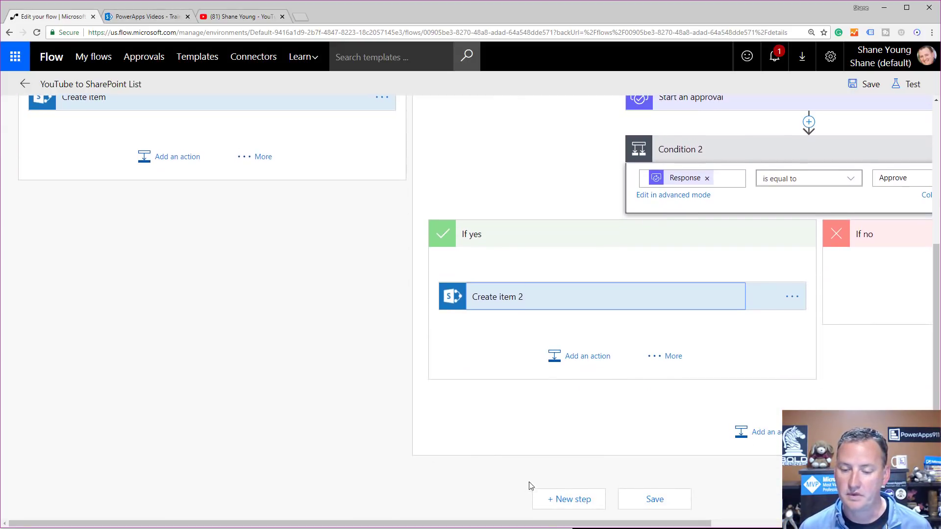
scroll(627, 269, up, 5)
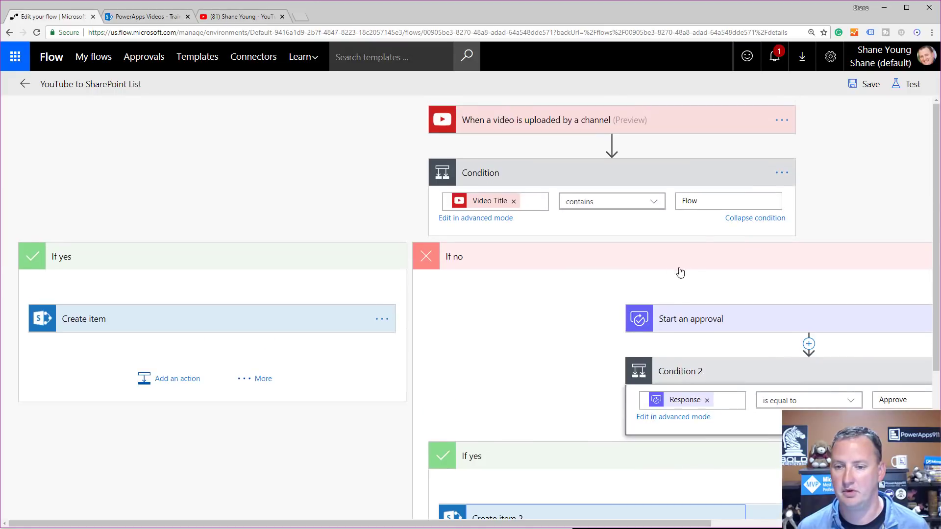
click(748, 259)
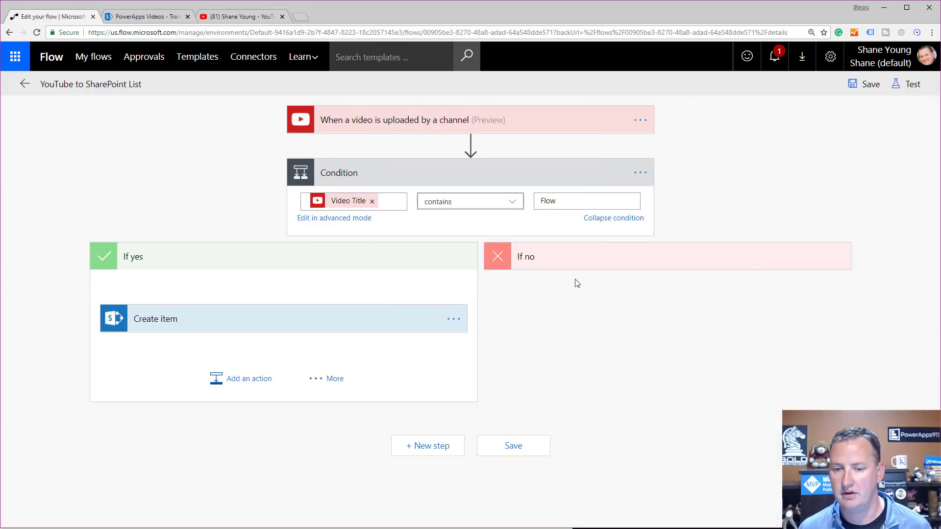
click(251, 257)
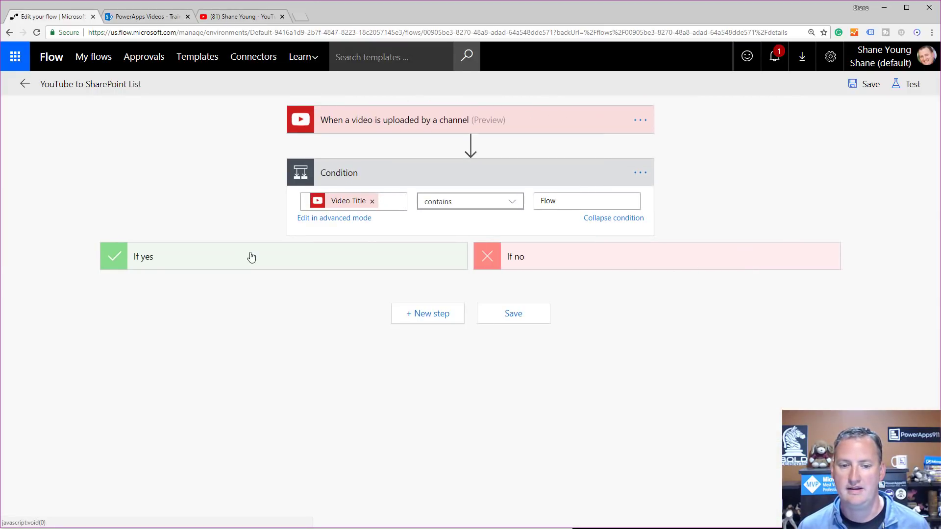
click(460, 179)
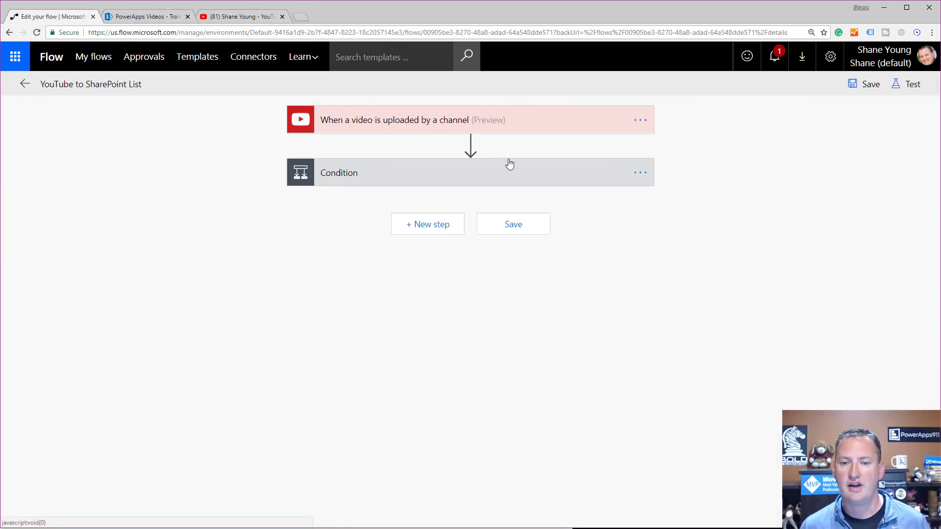
click(453, 182)
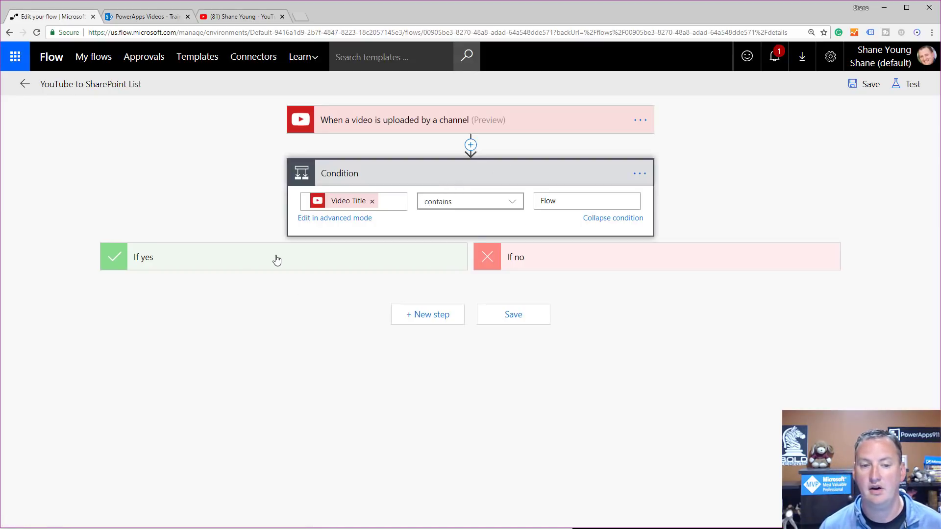
click(440, 318)
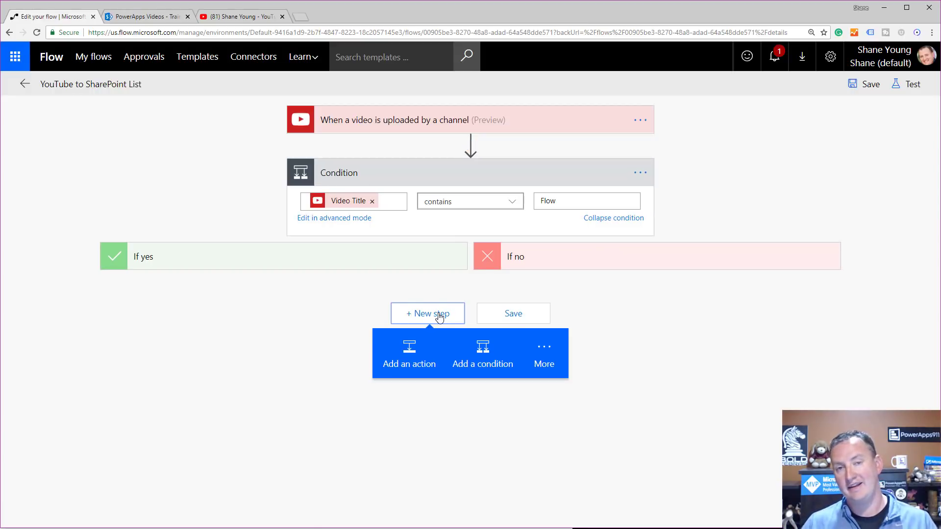
click(475, 175)
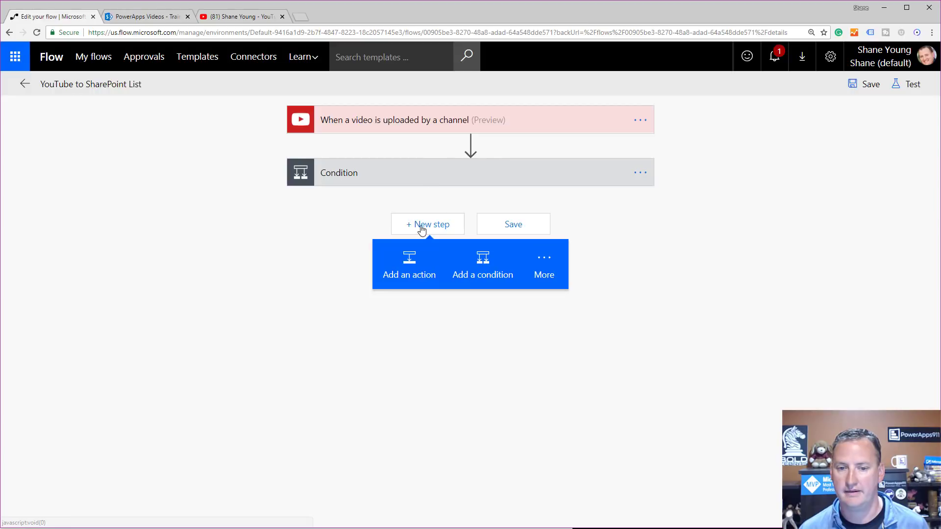
Add a SharePoint Create item action below the first Condition, outside its branches
click(422, 229)
click(422, 228)
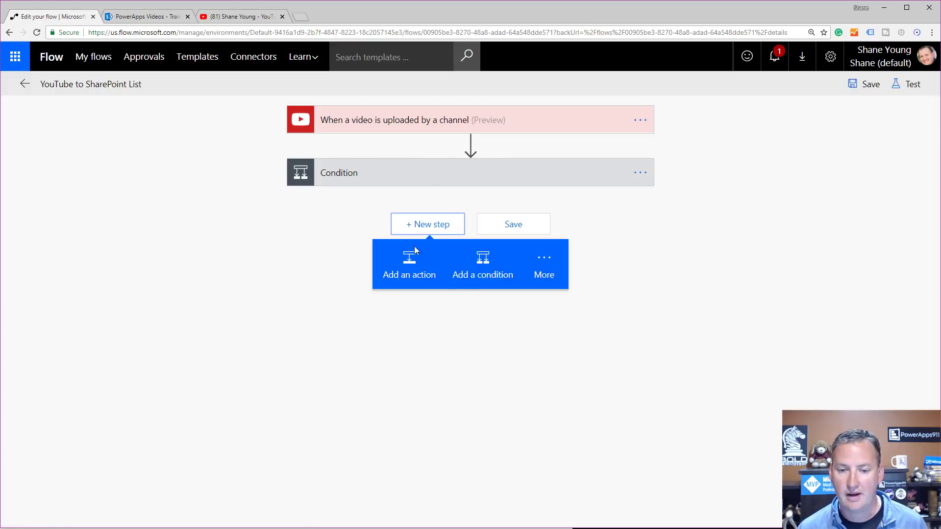
click(408, 272)
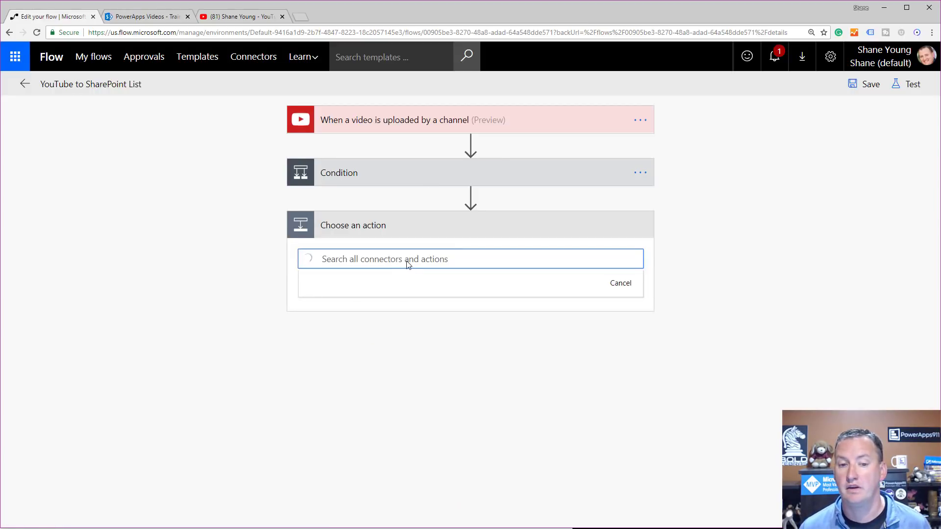
click(460, 319)
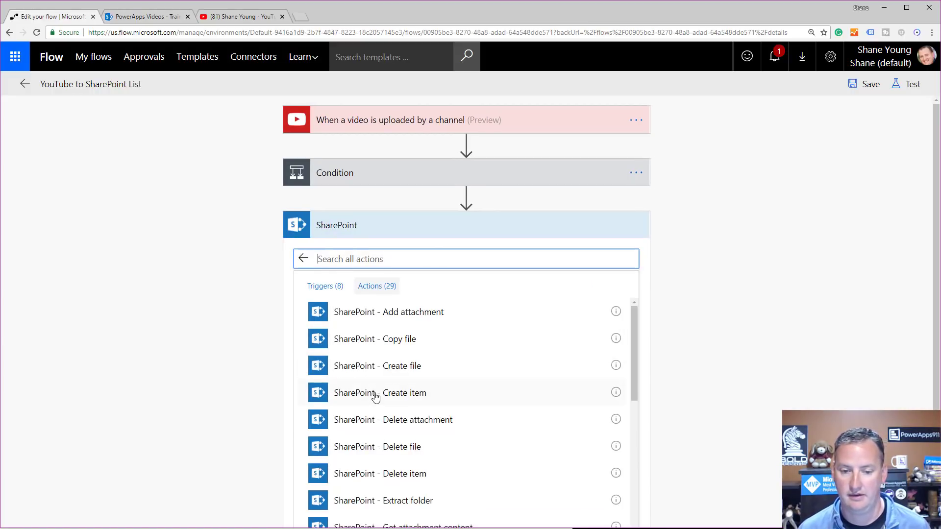
click(376, 398)
Point the new Create item action at the PowerApps Videos site and its Training Videos list
click(421, 253)
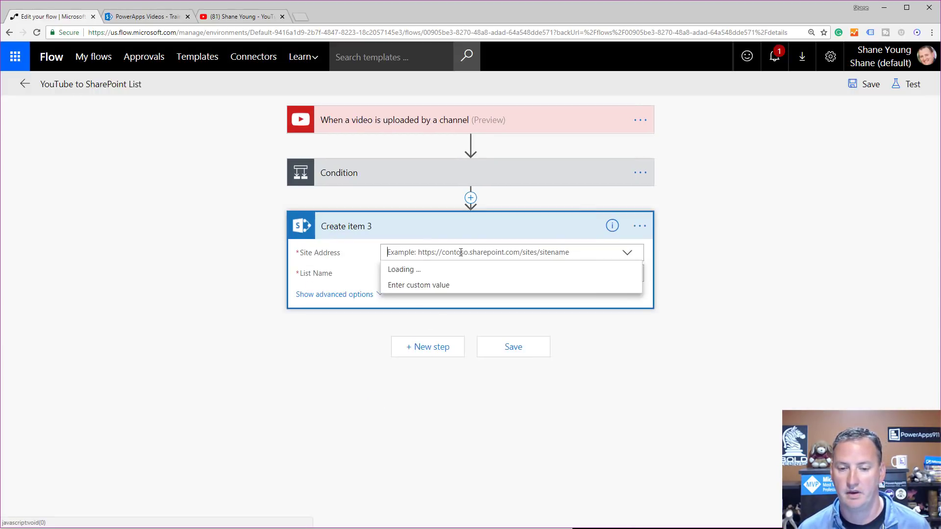
click(467, 287)
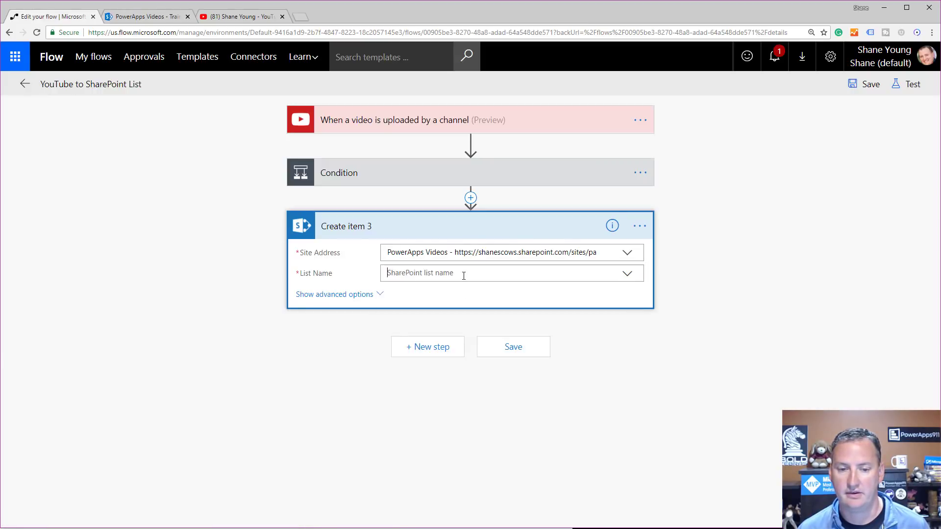
click(462, 273)
click(416, 404)
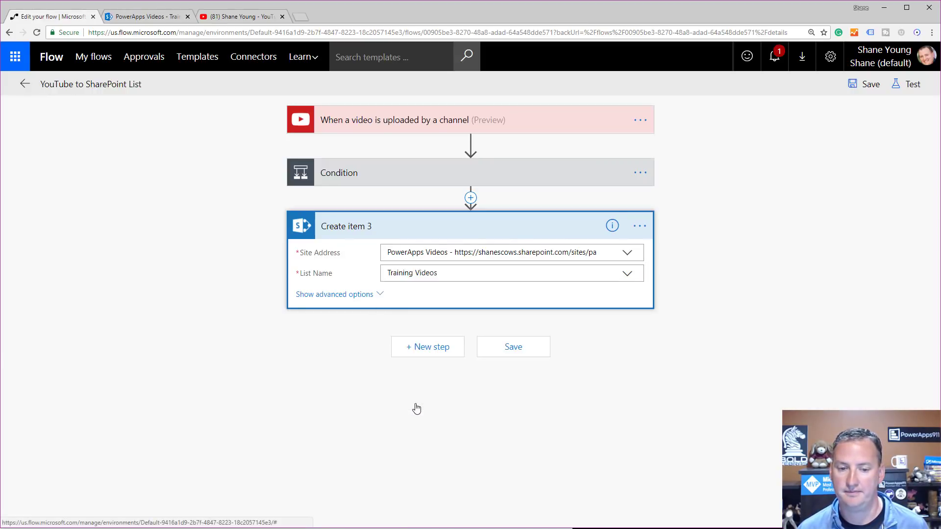
Fill the new item's Title with Video Title and its VideoDescription with Video Description from the YouTube trigger
click(390, 296)
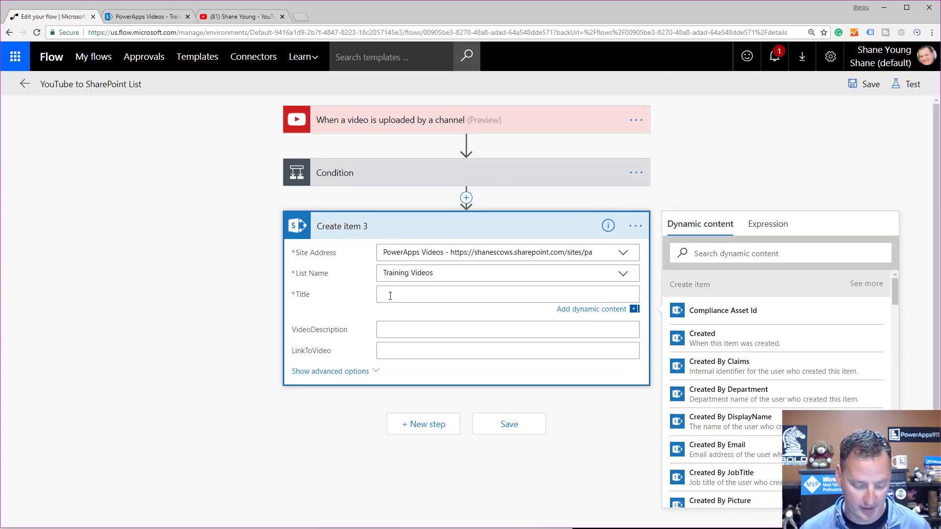
scroll(774, 276, down, 15)
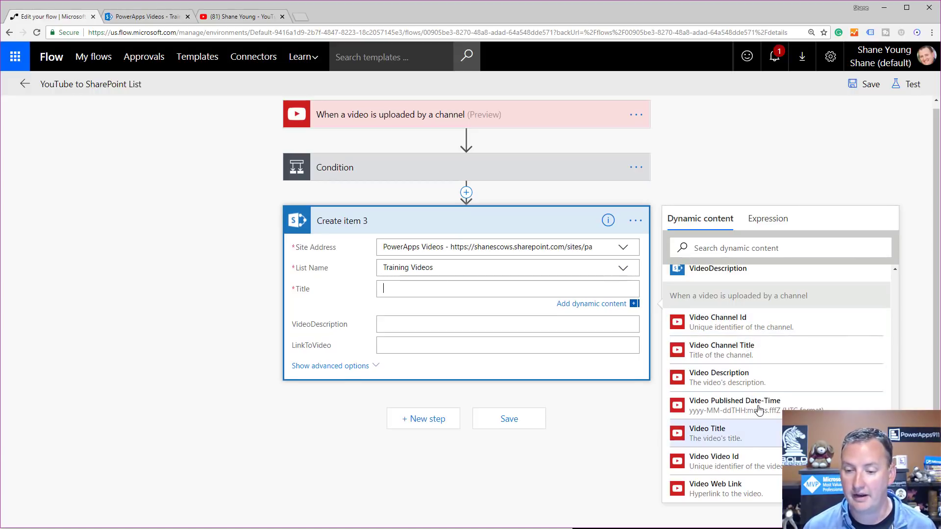
click(729, 444)
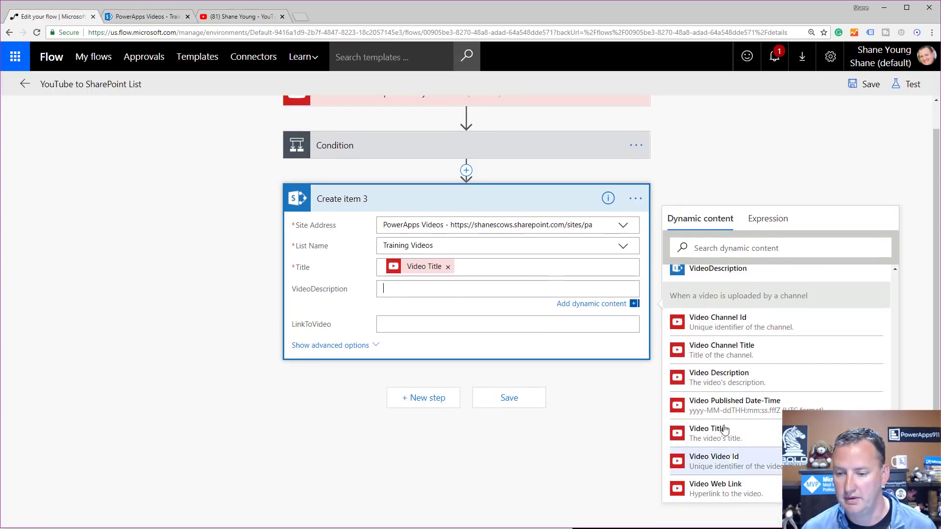
click(734, 381)
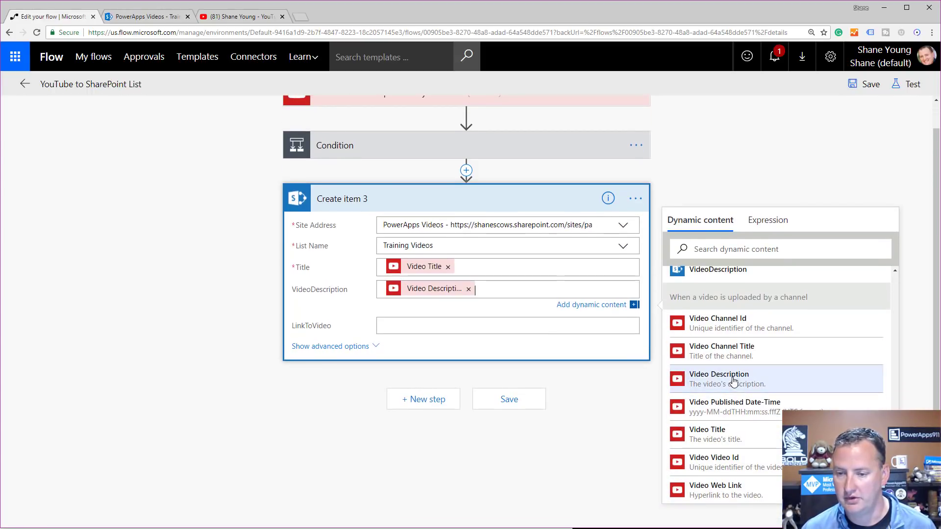
Fill the new item's LinkToVideo field with Video Web Link from the YouTube trigger
click(496, 325)
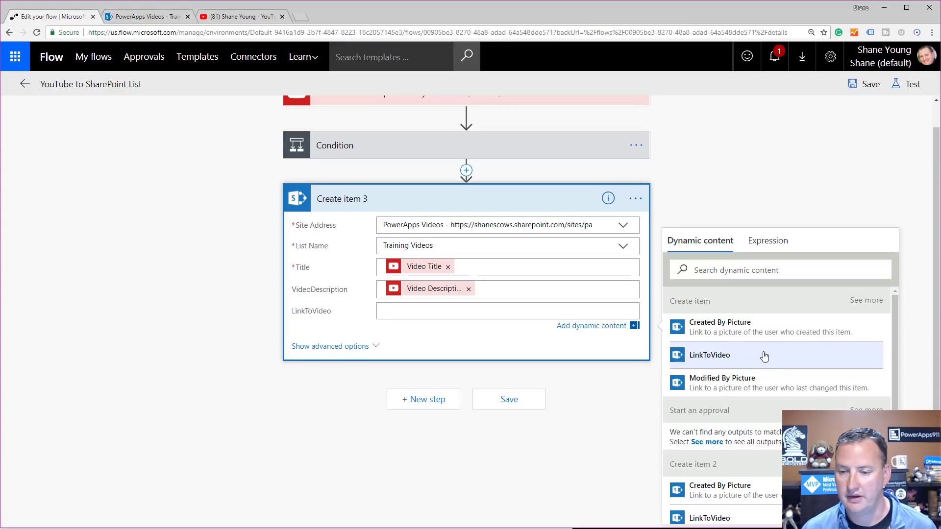
scroll(779, 363, down, 3)
scroll(792, 392, up, 3)
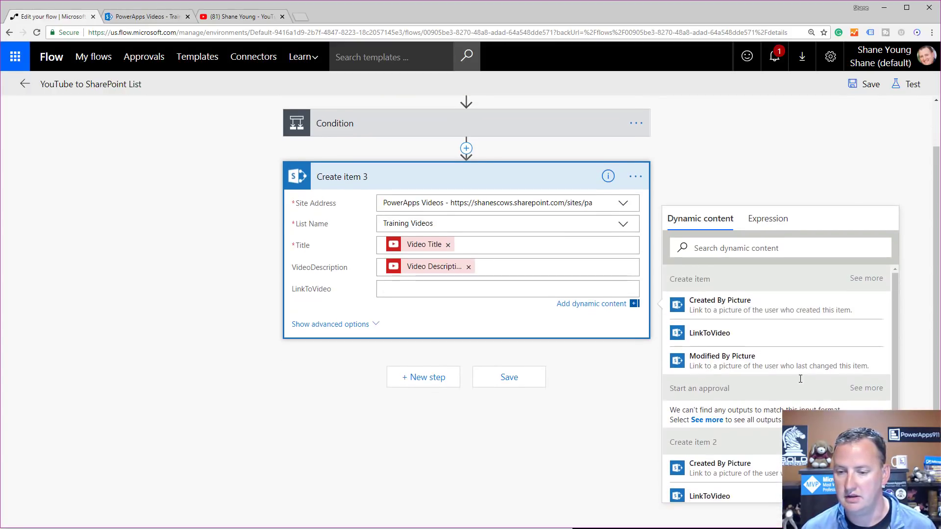
scroll(800, 380, down, 3)
click(866, 462)
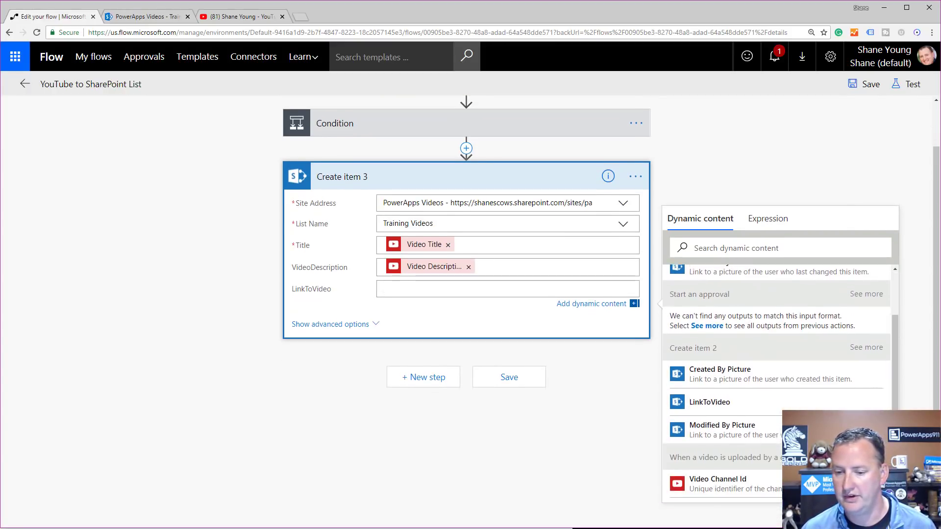
scroll(780, 392, down, 3)
click(720, 488)
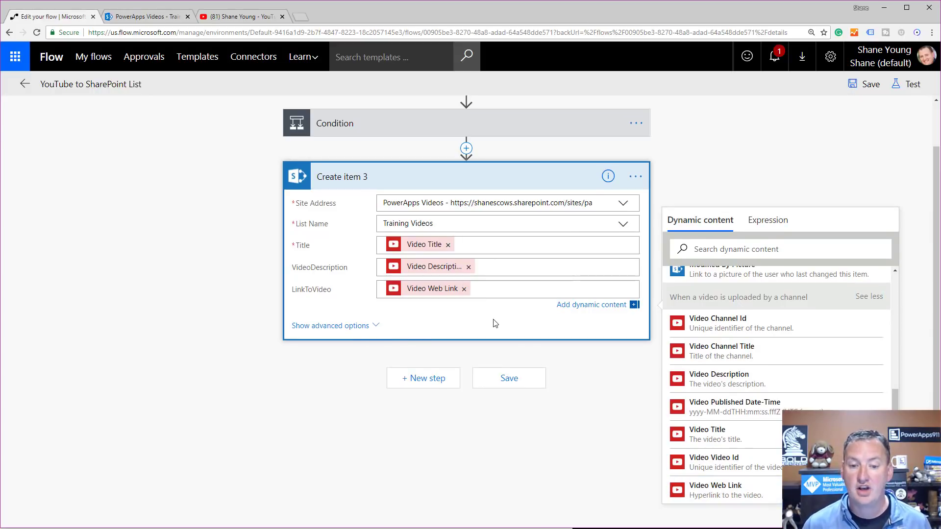
click(751, 181)
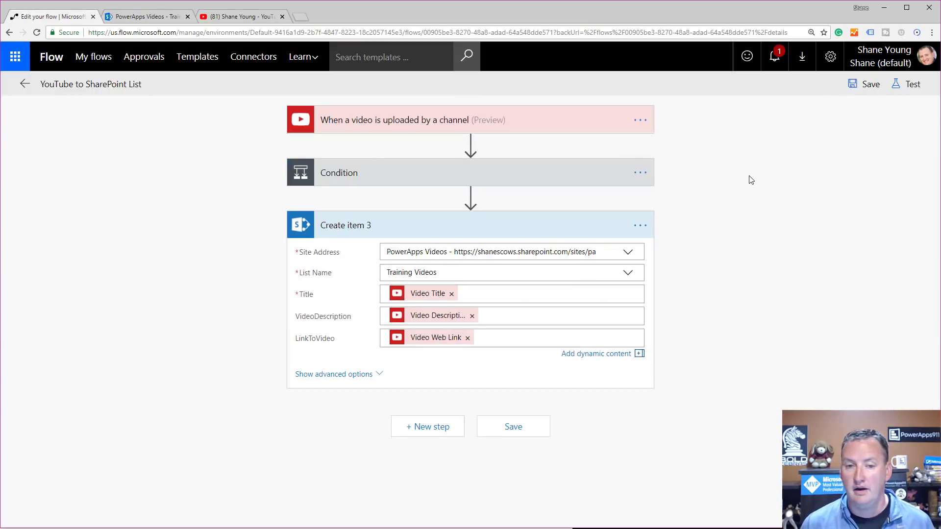
Delete the Create item action from the If yes branch of the first Condition
click(441, 177)
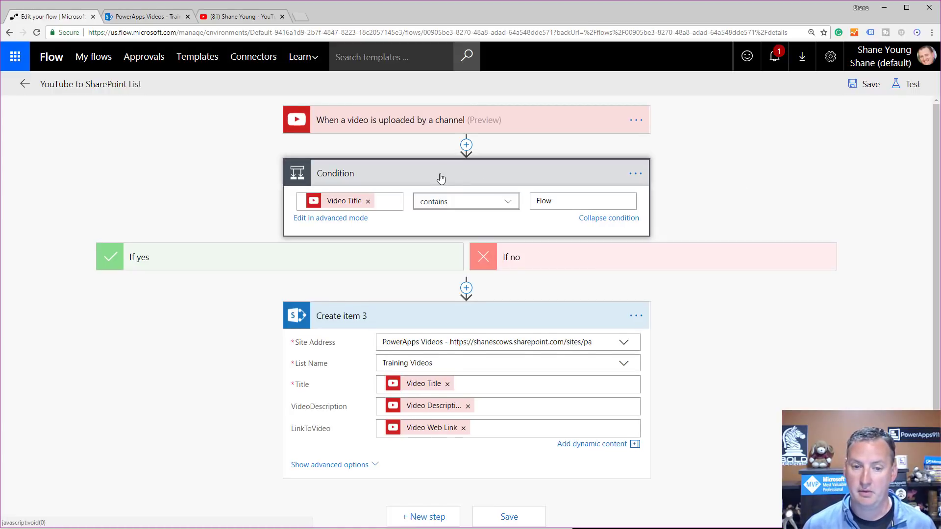
click(274, 260)
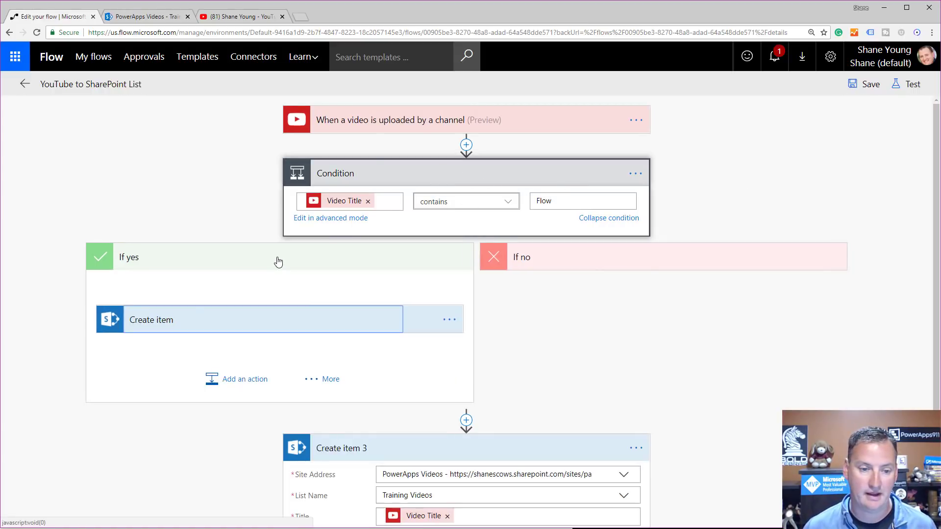
click(449, 320)
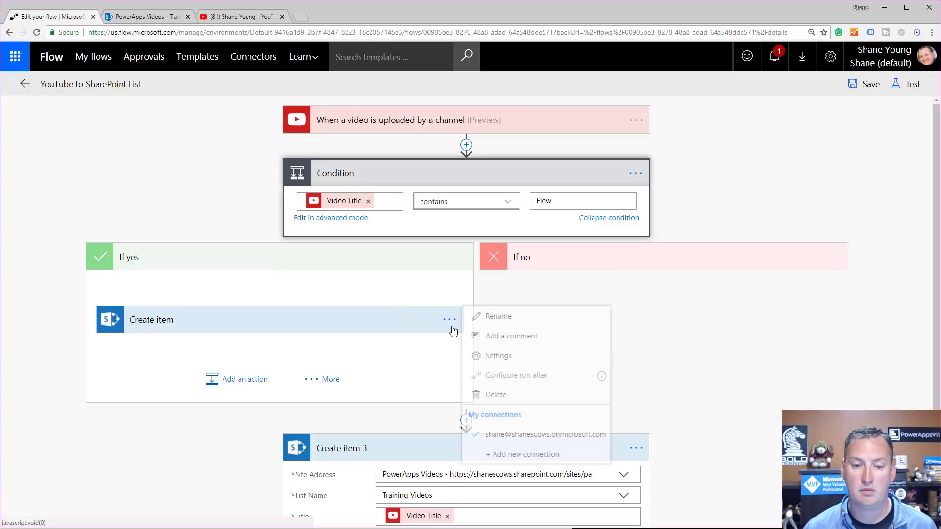
click(506, 397)
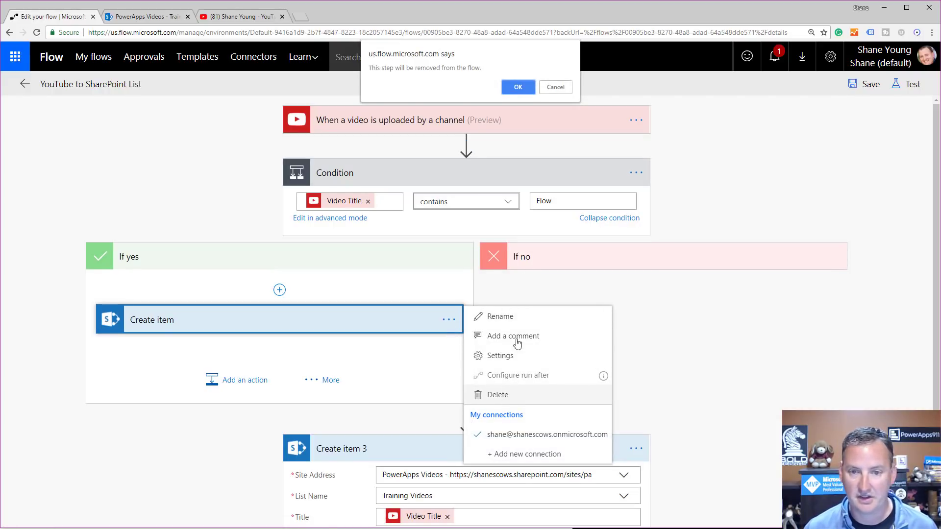
click(514, 88)
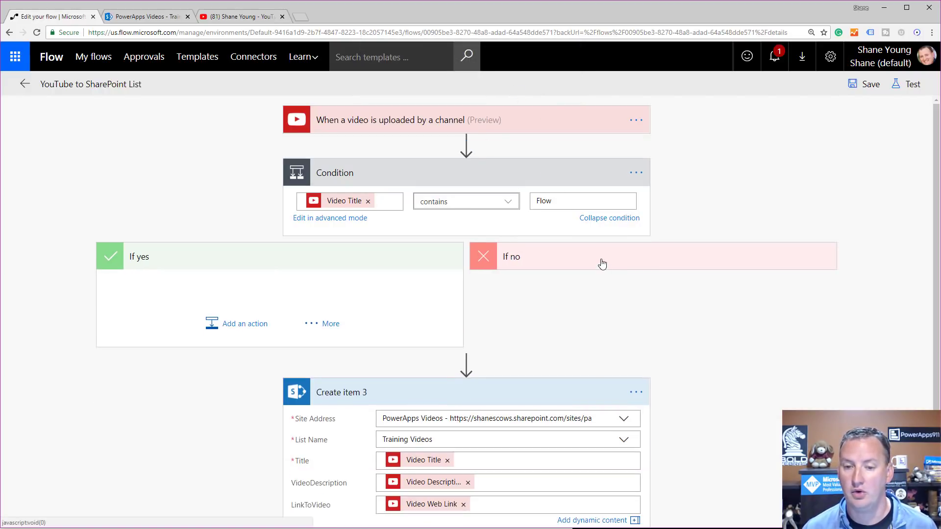
Delete the Create item 2 action from the If yes branch of Condition 2, inside the outer If no branch
click(601, 263)
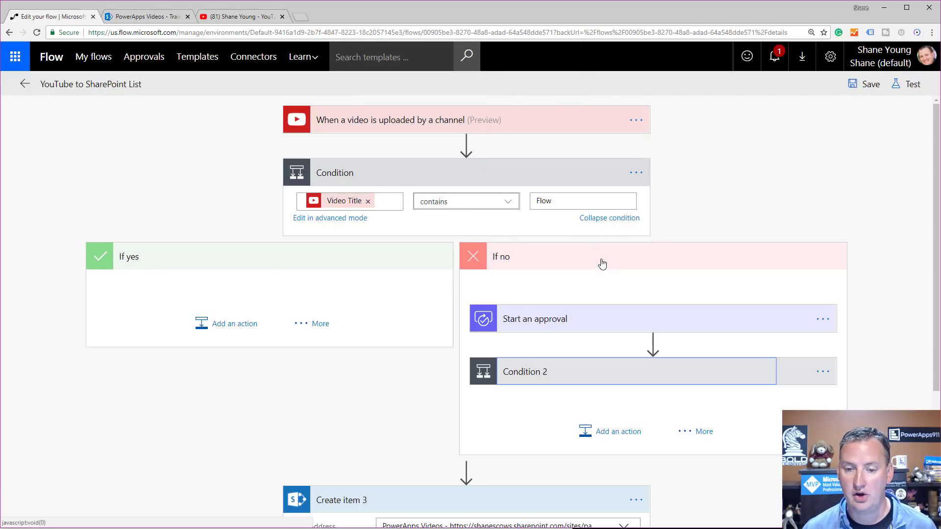
click(620, 383)
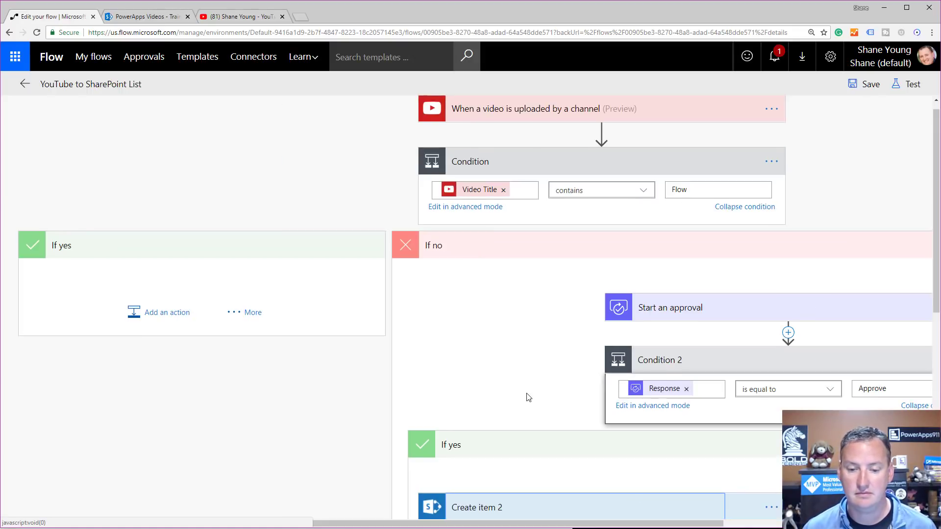
scroll(525, 394, down, 5)
drag(479, 523, 756, 513)
click(505, 266)
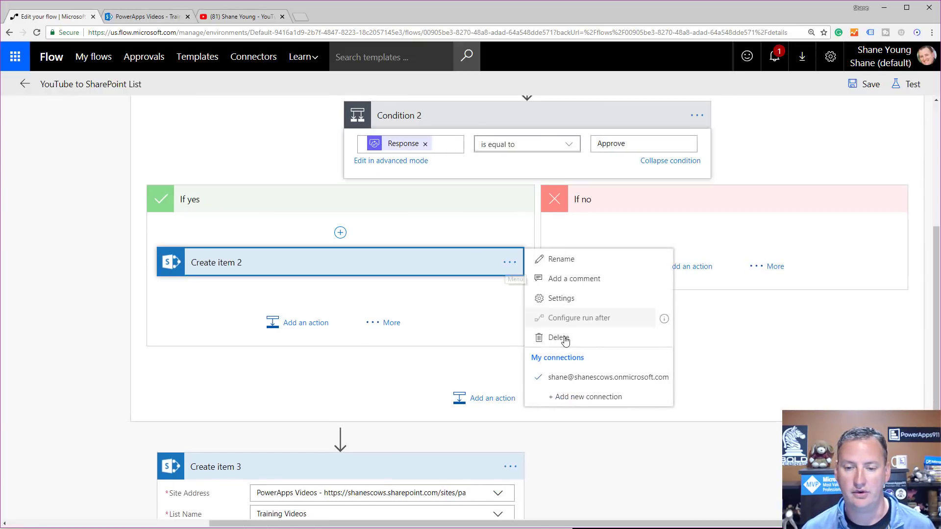
click(566, 343)
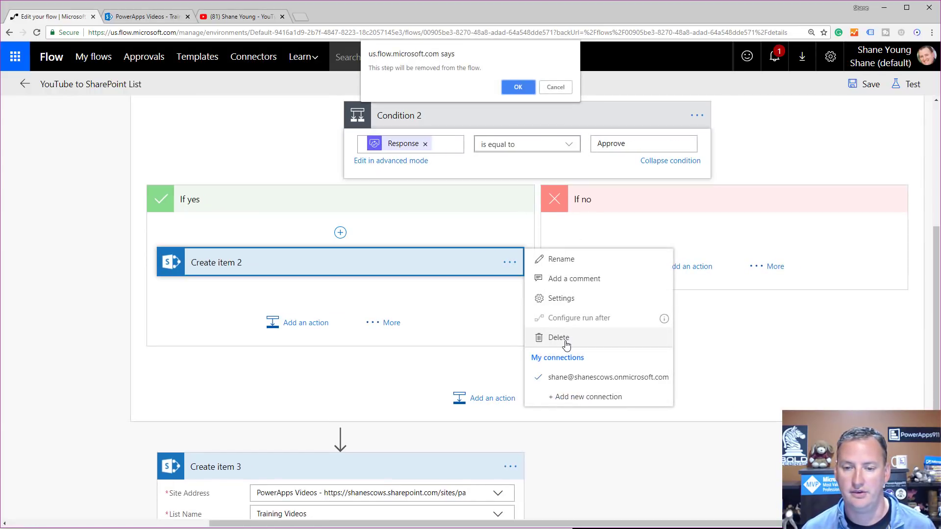
click(515, 86)
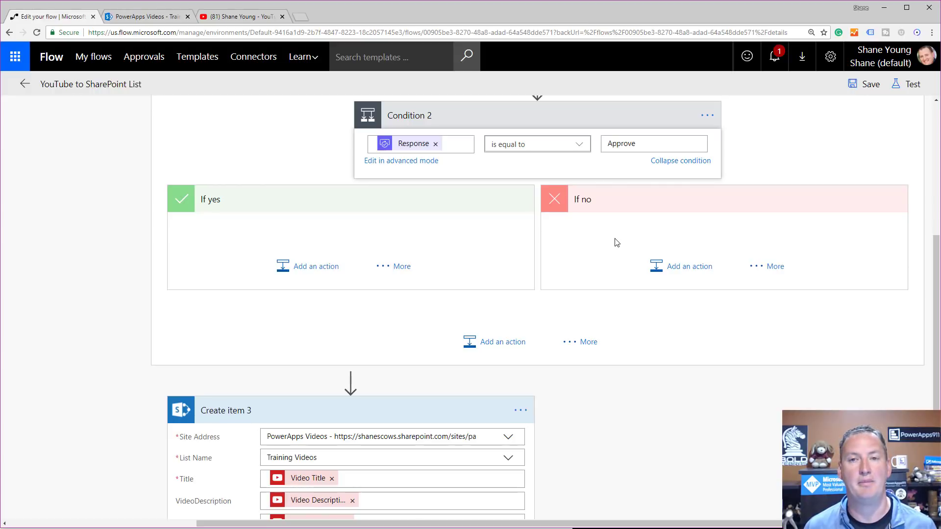
Add a Terminate action with status Cancelled to the If no branch of Condition 2
click(697, 270)
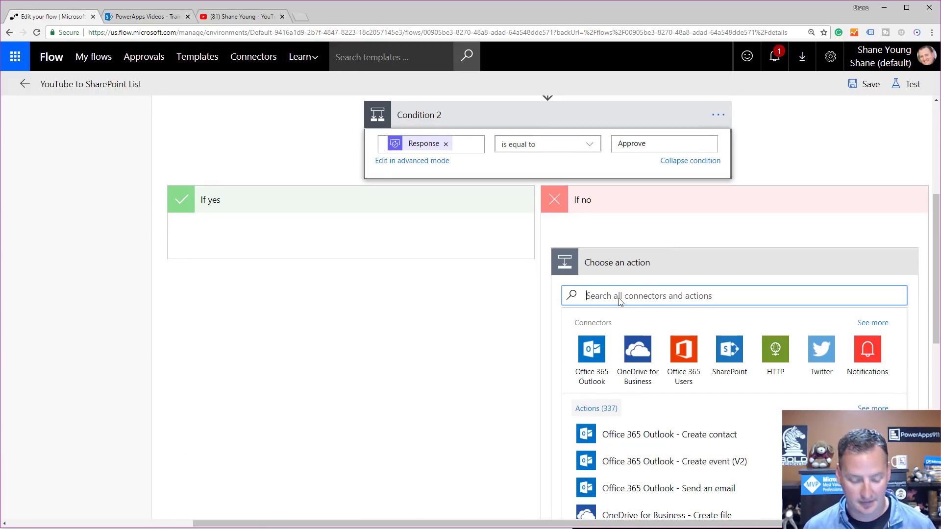
text(terminate)
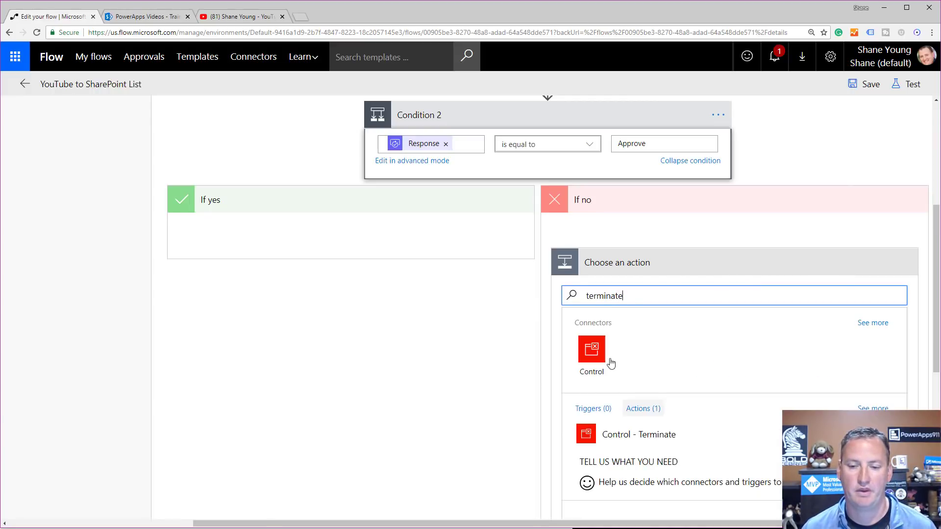
click(630, 441)
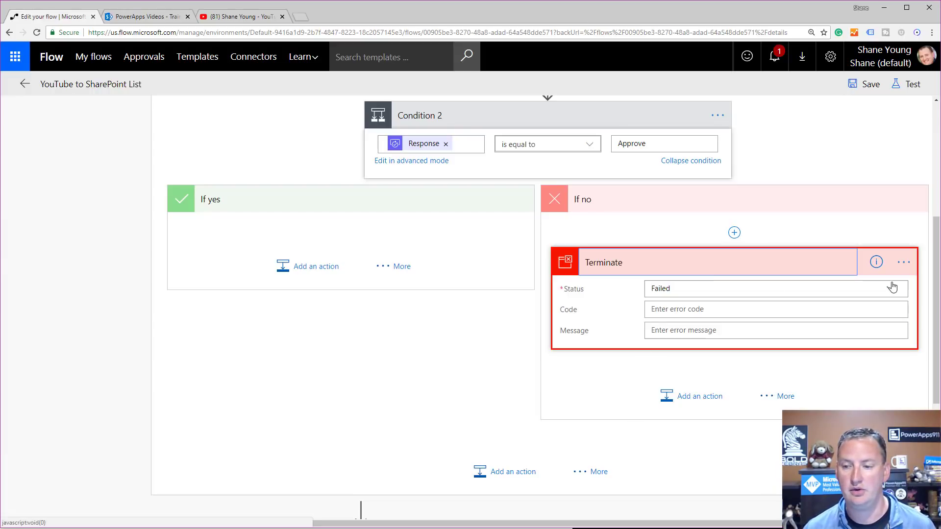
click(891, 290)
click(680, 322)
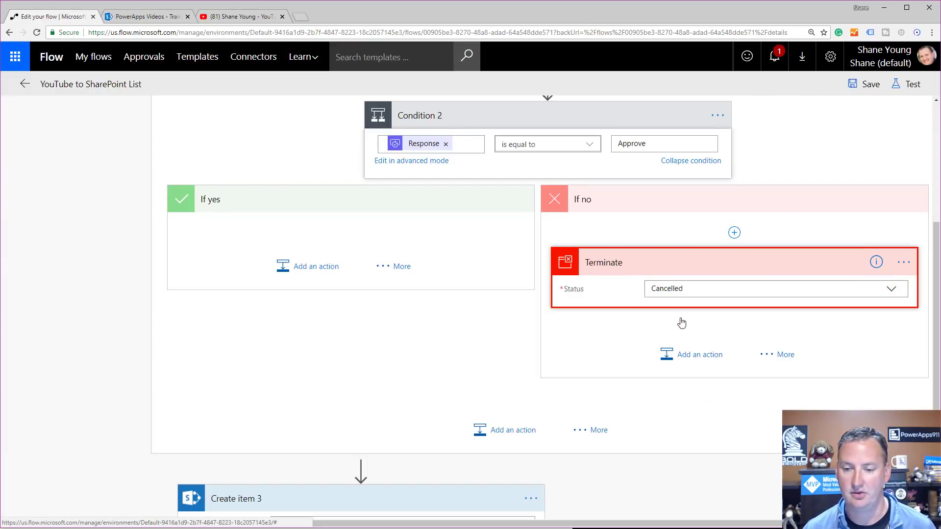
click(634, 339)
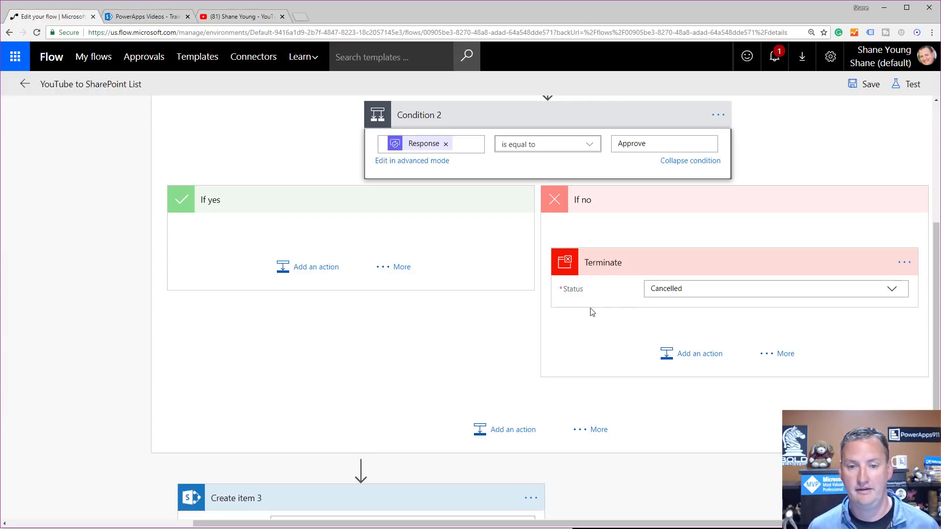
Review the Condition 2 branches and the Create item 3 action below them, and save the flow
scroll(490, 98, up, 1)
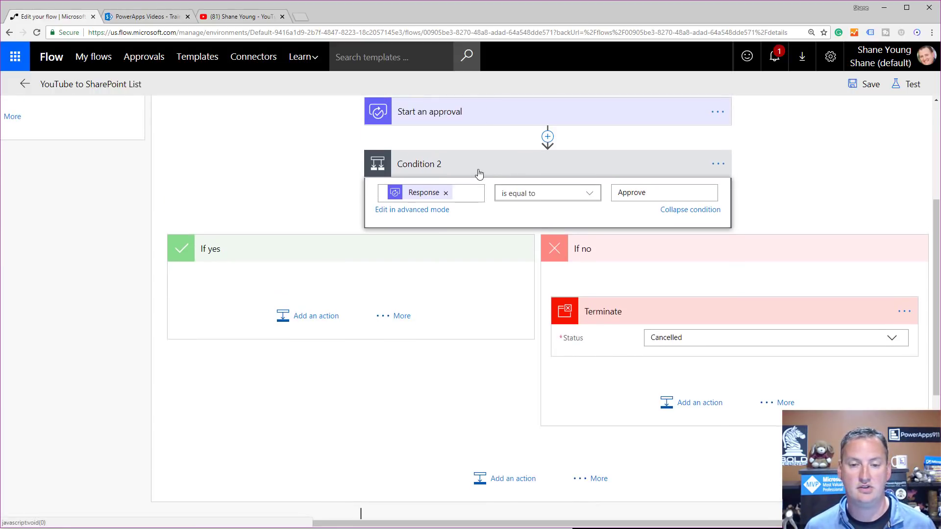
scroll(341, 260, down, 1)
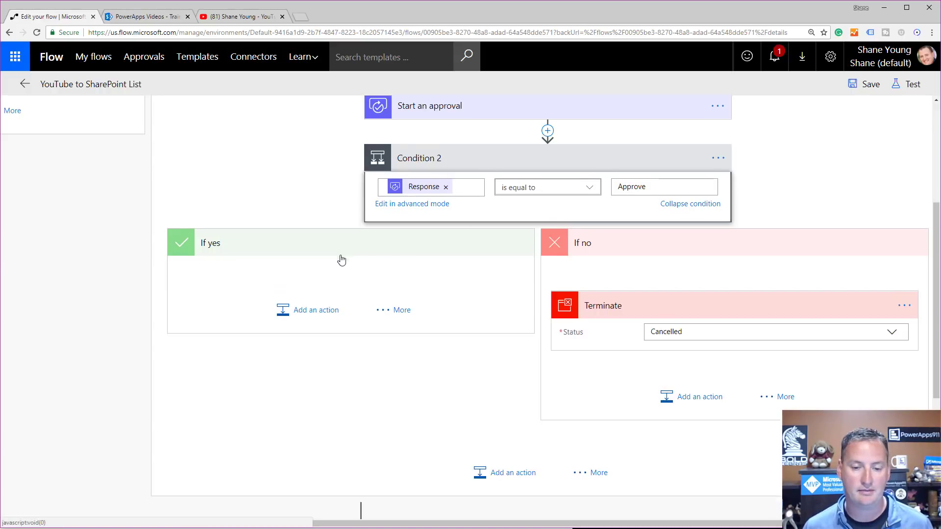
scroll(342, 260, down, 2)
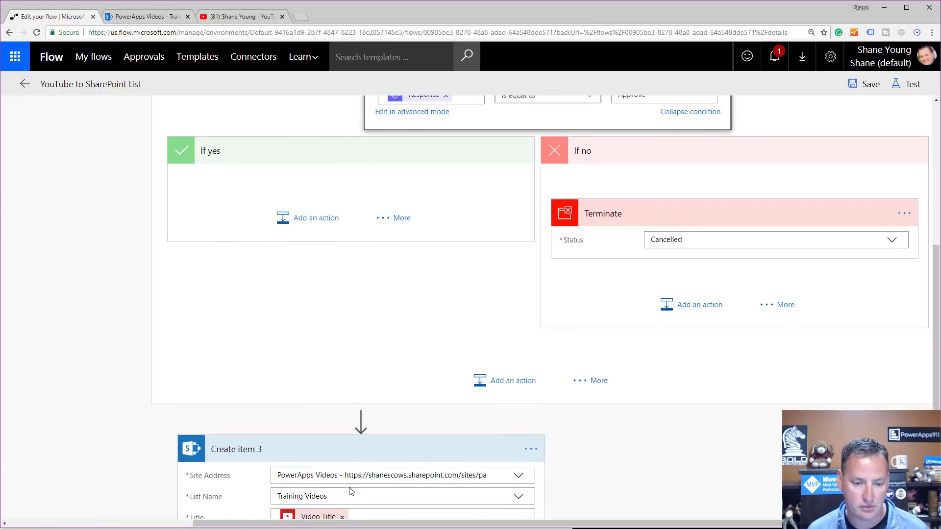
scroll(441, 210, up, 2)
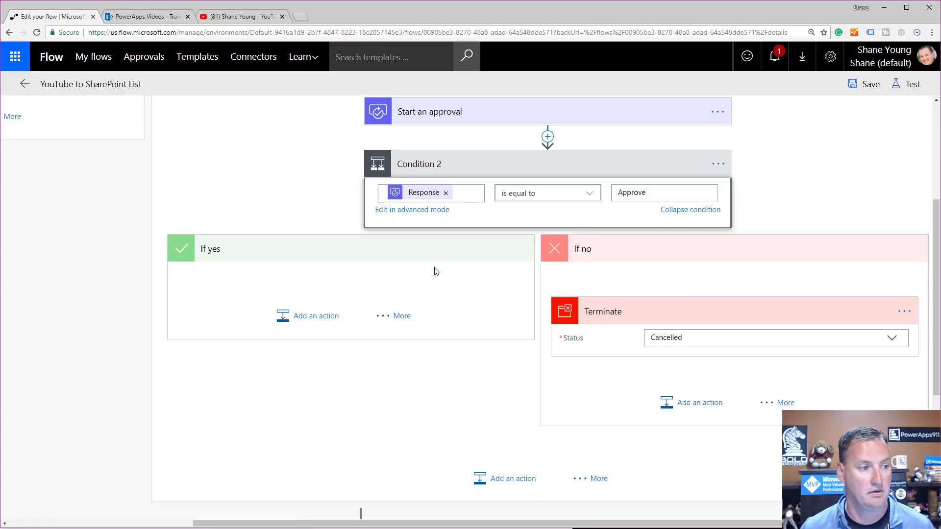
click(869, 93)
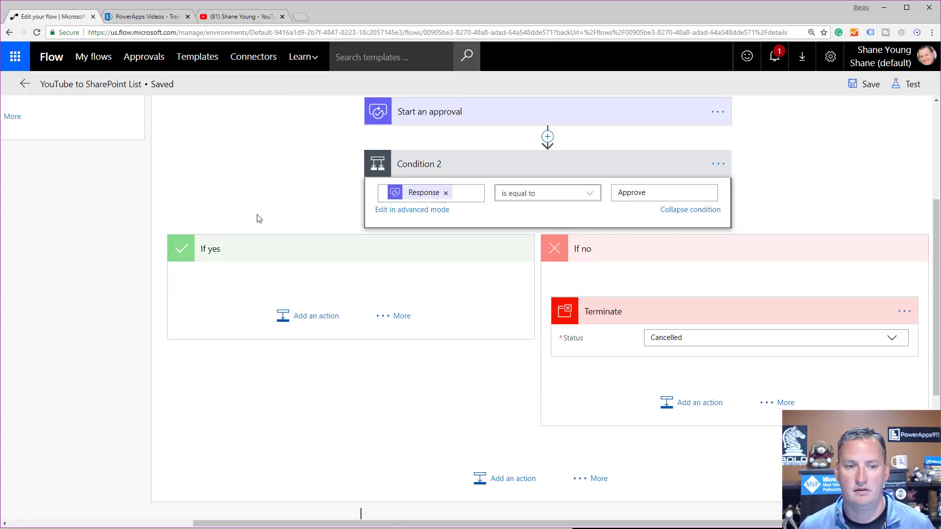
Save and test the flow using data from the most recent previous run
scroll(258, 219, up, 4)
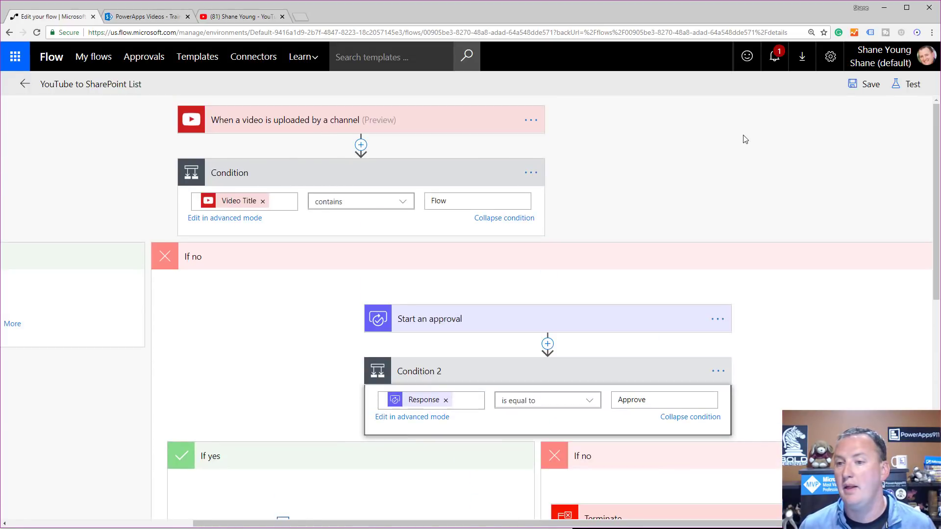
click(905, 85)
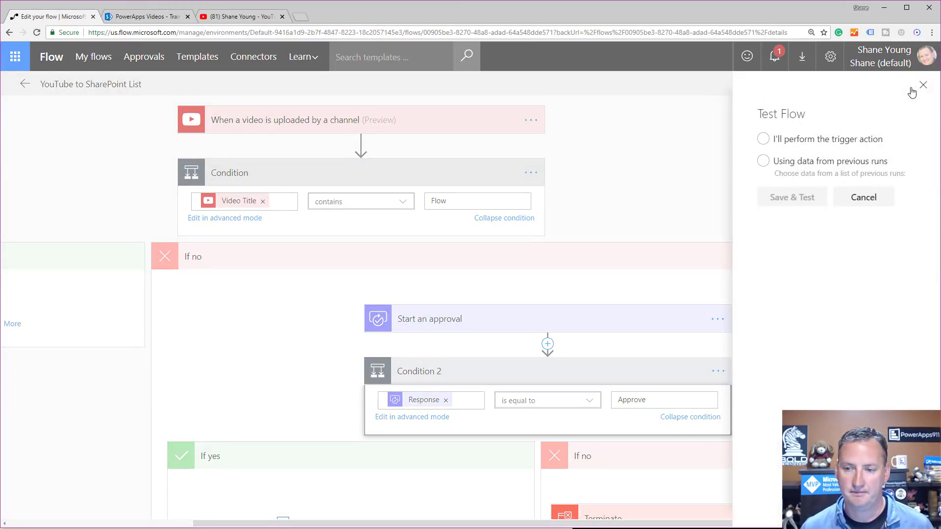
click(763, 162)
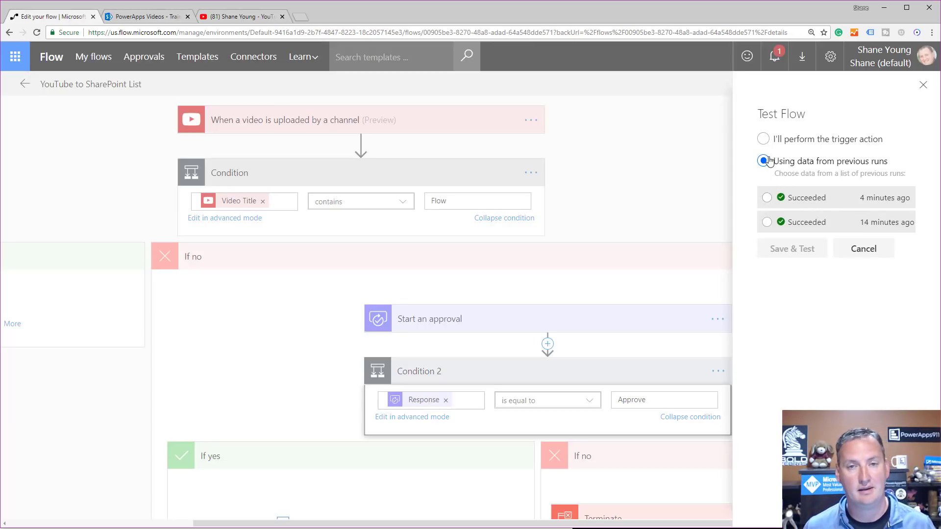
click(767, 199)
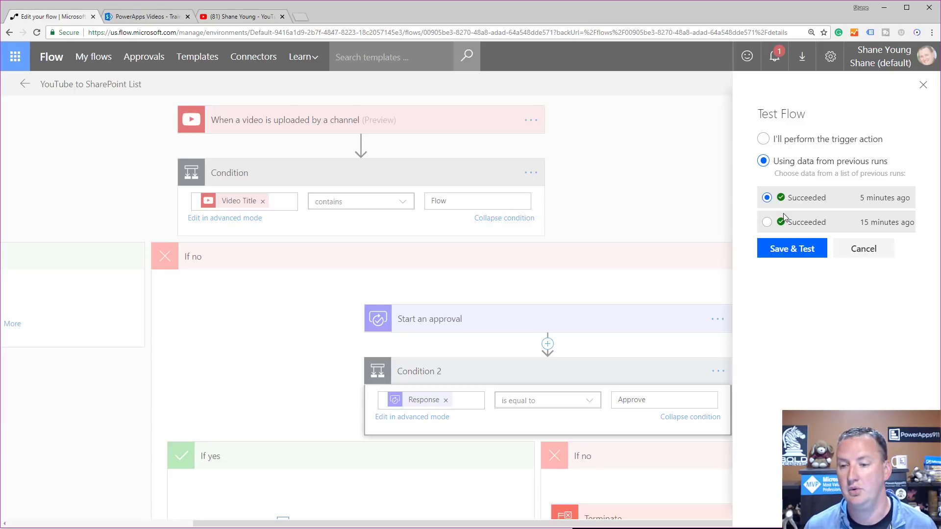
click(806, 250)
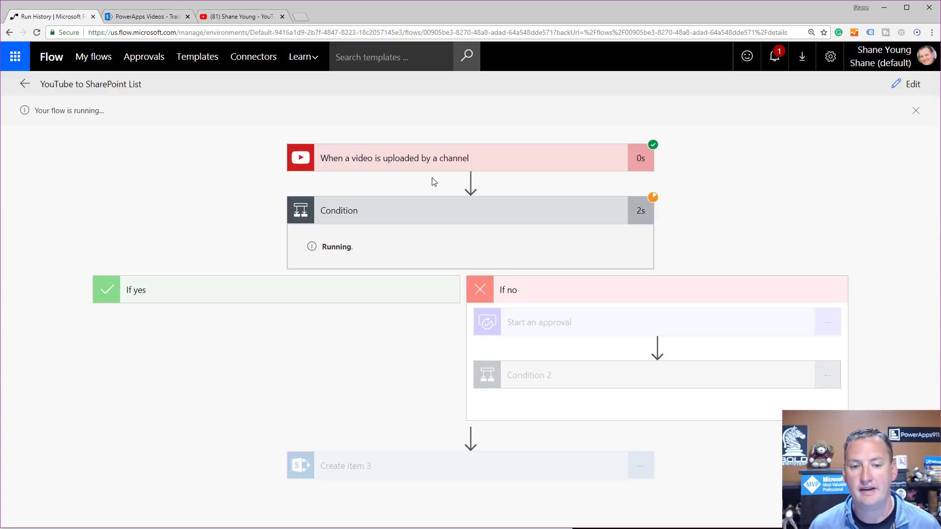
Expand the first Condition and the Start an approval action in the running flow to follow their progress
click(414, 221)
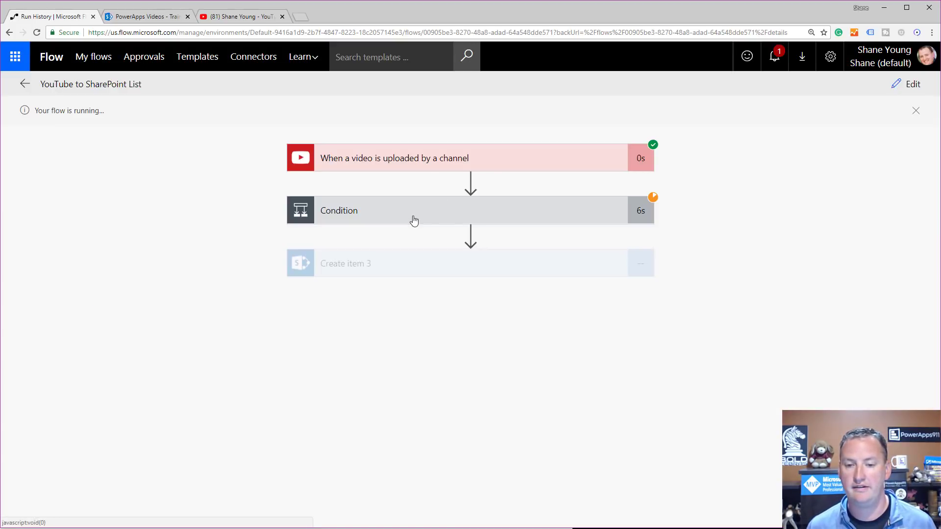
click(451, 211)
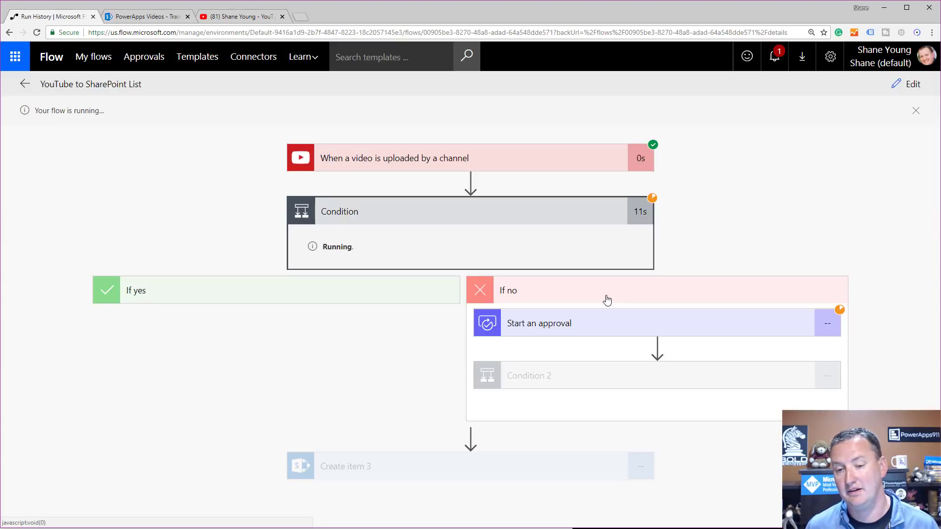
click(666, 328)
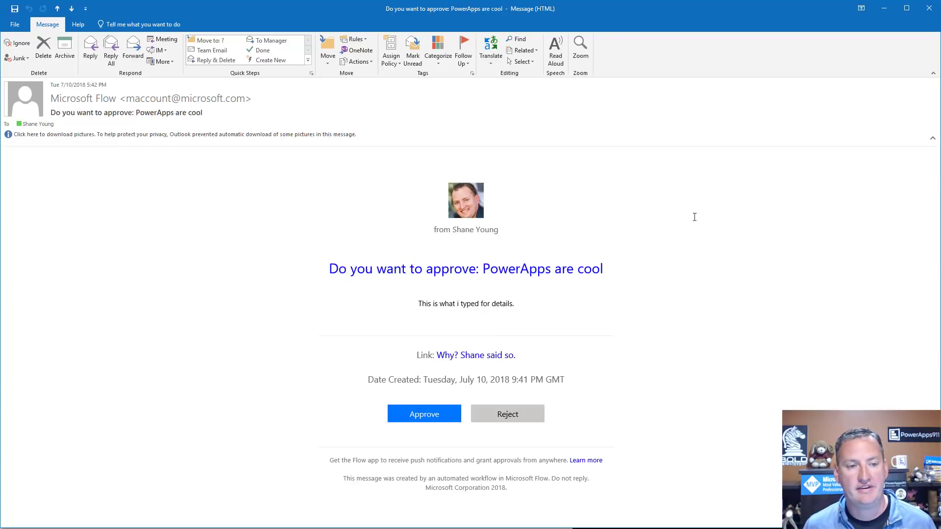
Approve the "PowerApps are cool" request from the Outlook approval email, submit the response without comments, and return to the flow run
click(425, 414)
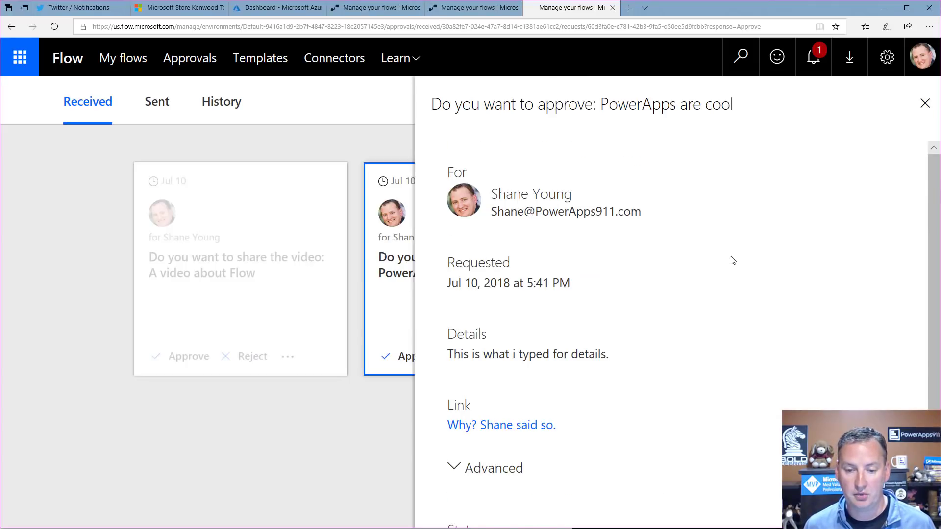
scroll(733, 261, down, 3)
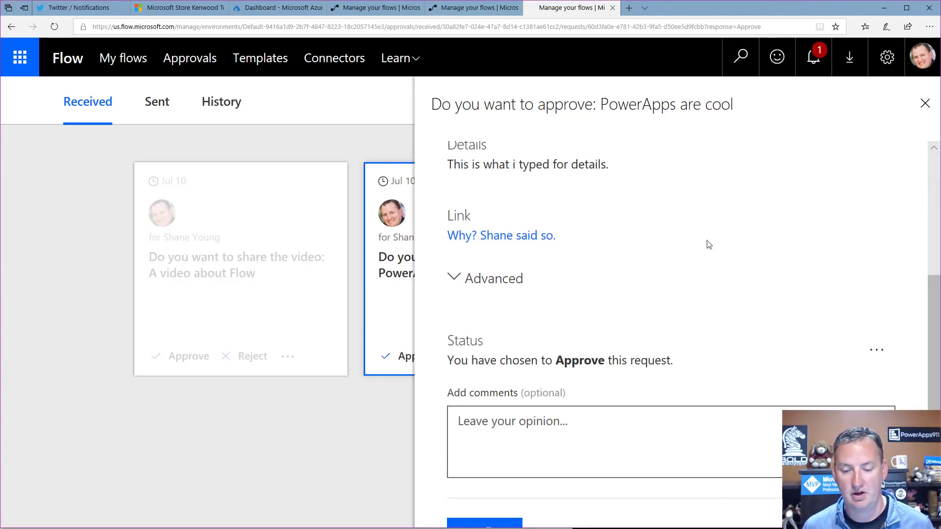
click(495, 524)
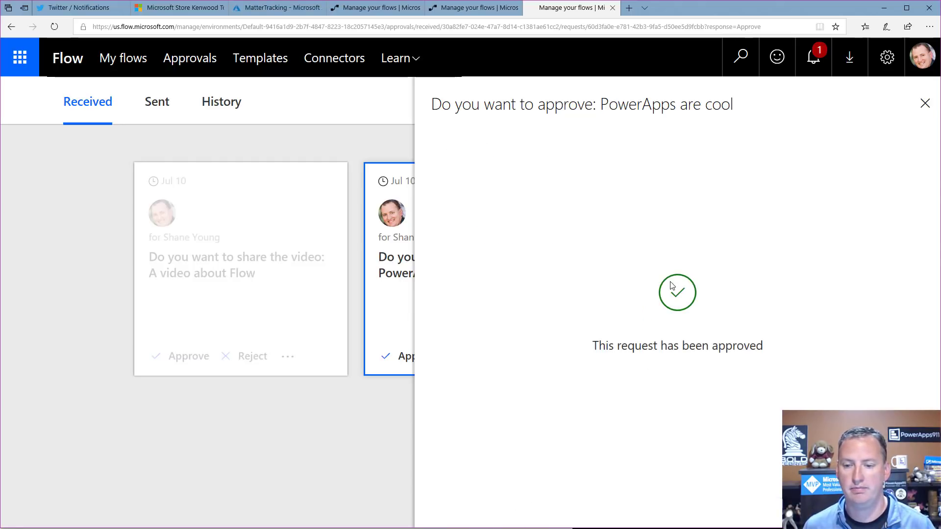
click(885, 12)
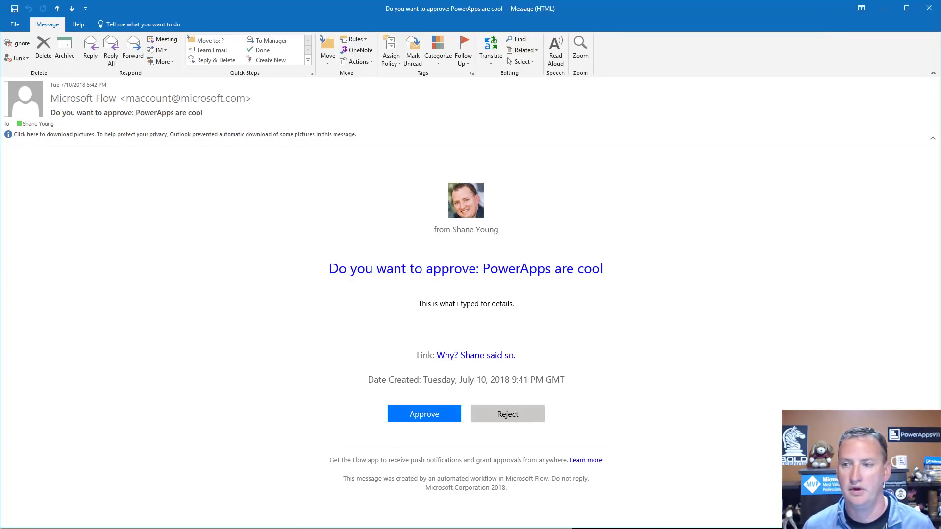
click(884, 9)
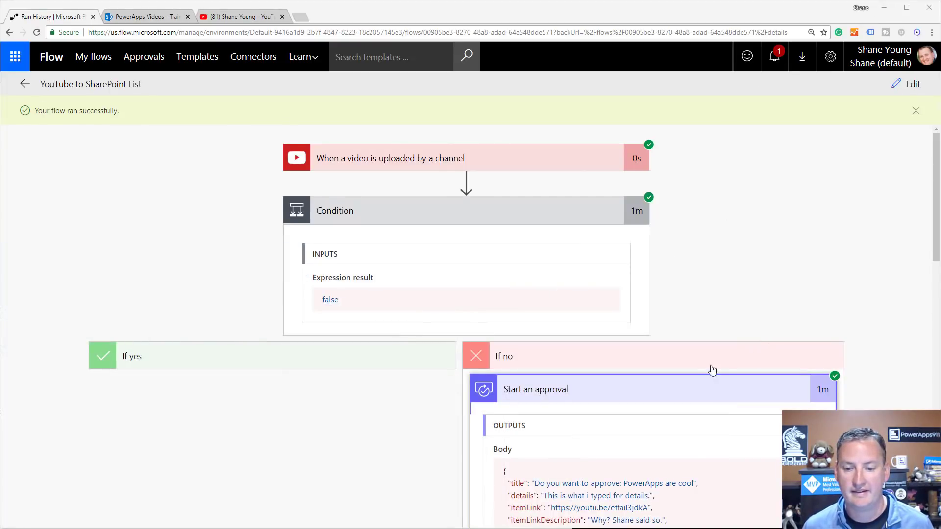
Examine the Start an approval outputs in the run, from the request title and details down to the Response value
scroll(597, 365, down, 2)
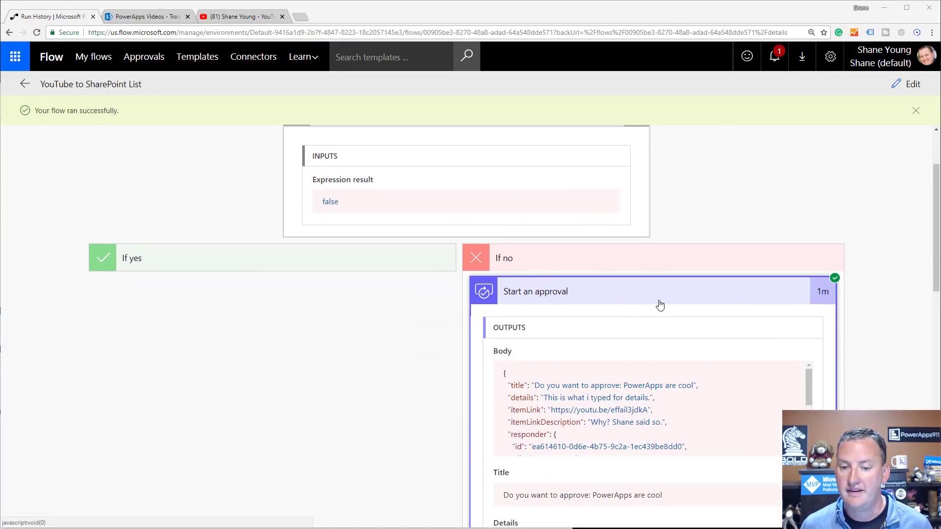
scroll(658, 305, down, 3)
scroll(490, 382, down, 4)
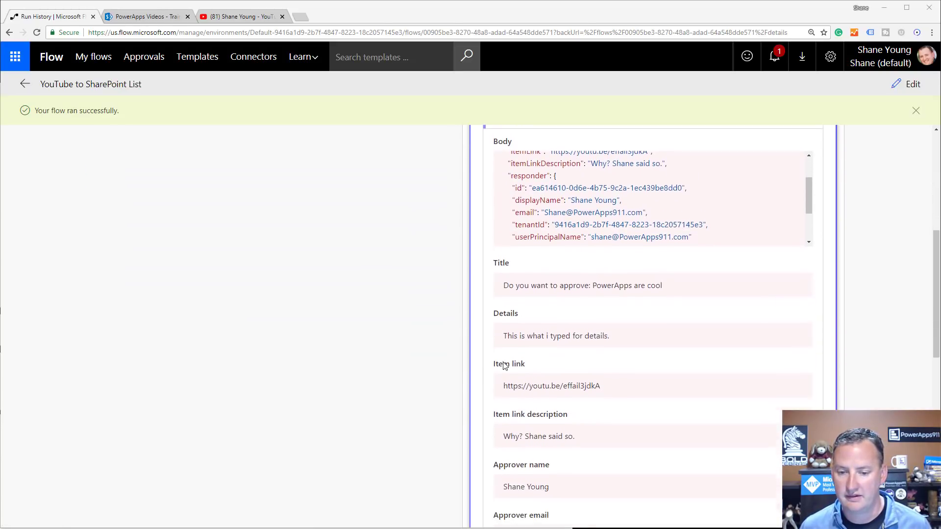
scroll(506, 371, down, 2)
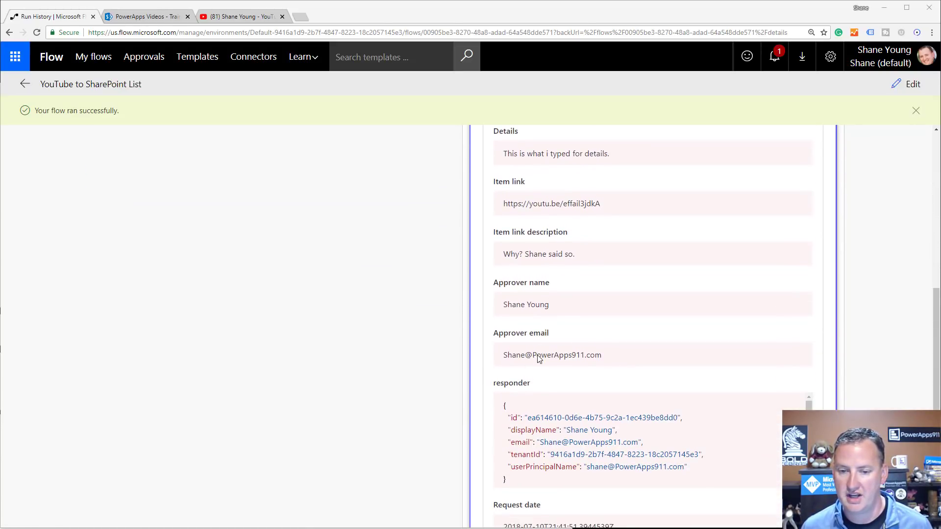
scroll(587, 361, down, 3)
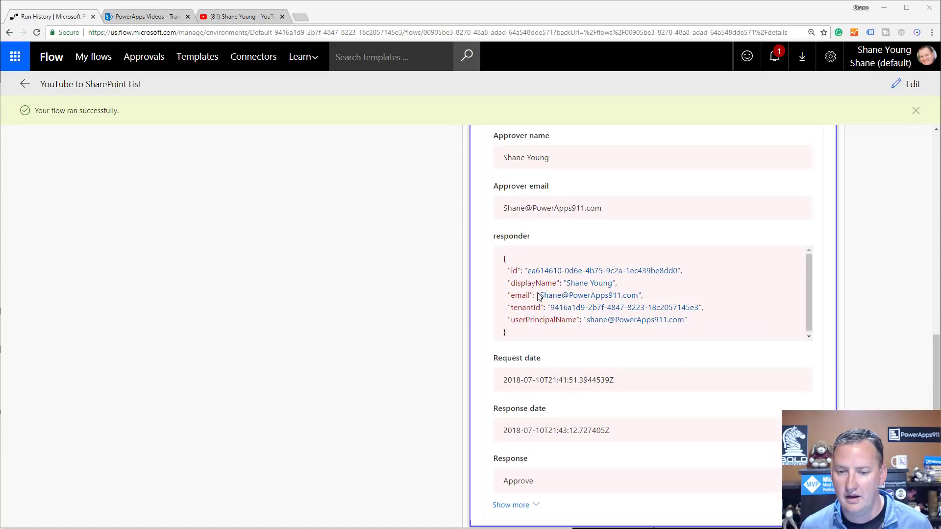
scroll(586, 403, down, 2)
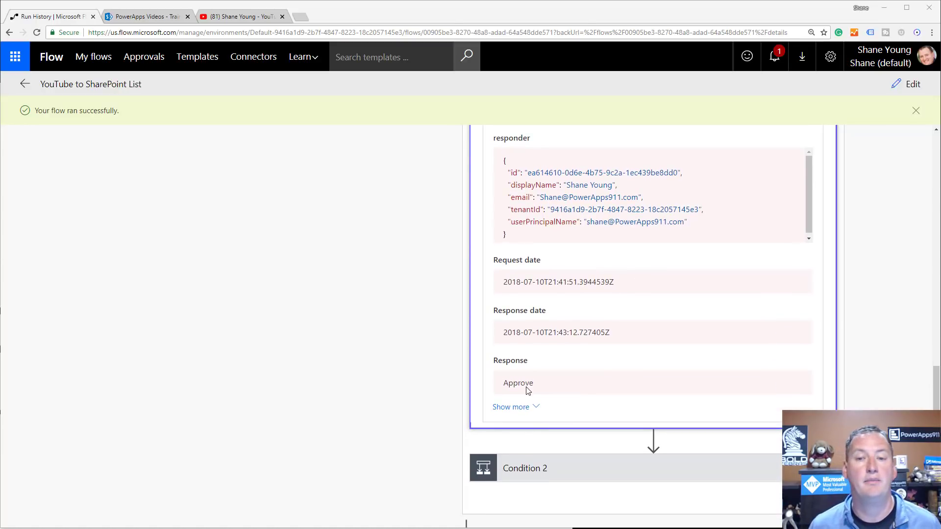
scroll(675, 395, down, 2)
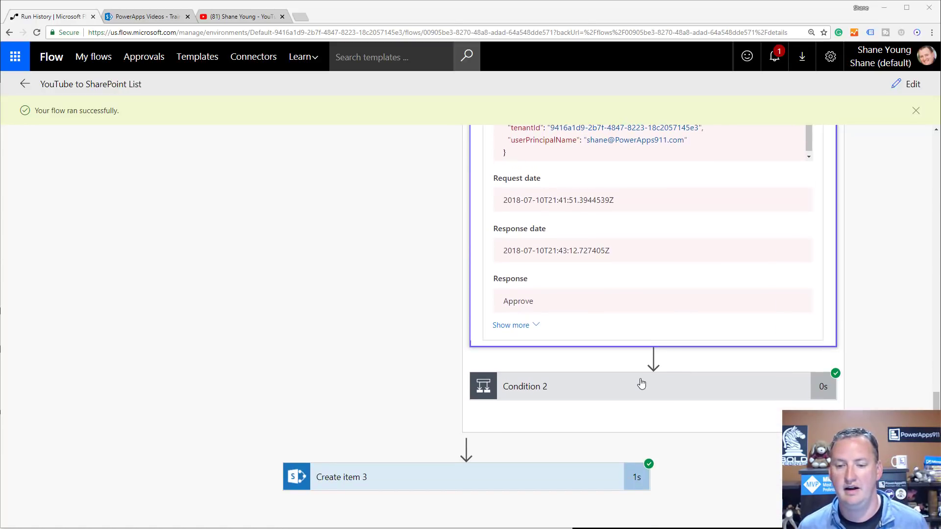
Expand Condition 2 in the run and examine its expression result, its branches and the Create item 3 status
click(641, 383)
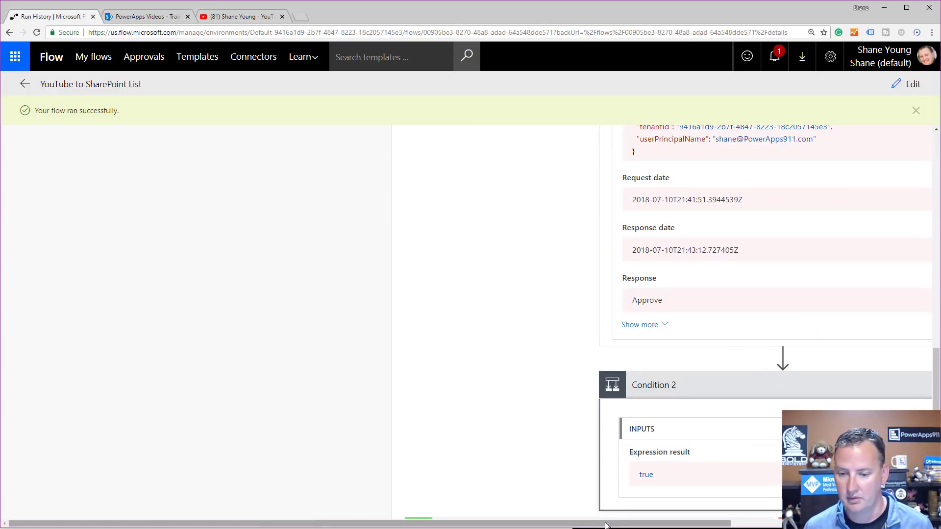
drag(607, 525, 771, 526)
scroll(464, 439, down, 4)
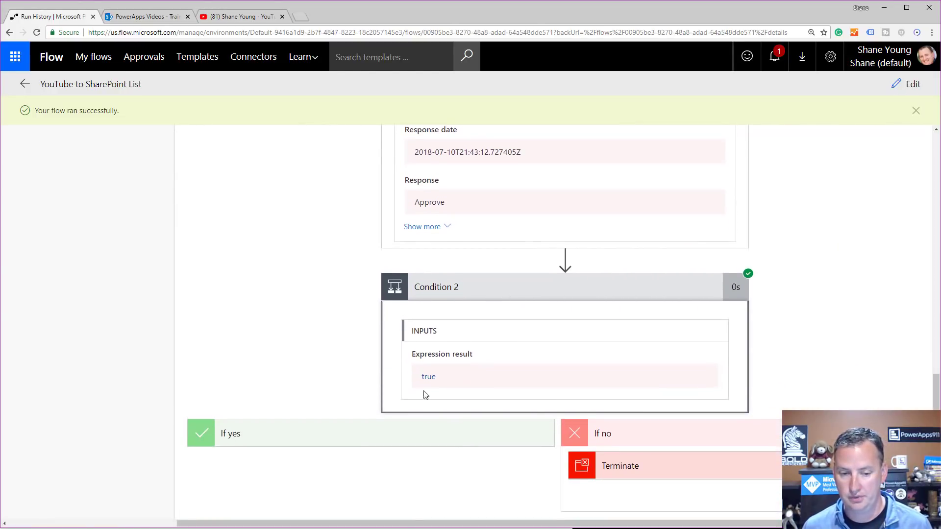
scroll(343, 416, down, 1)
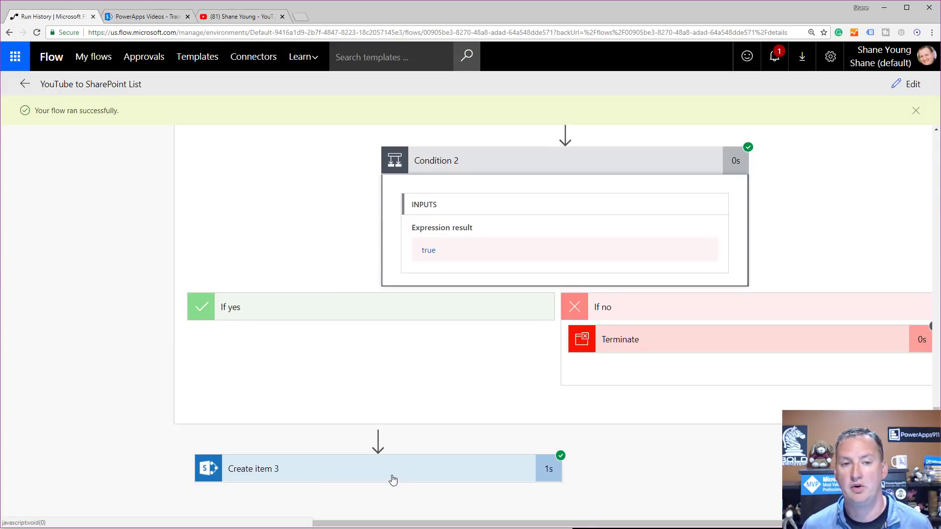
Check the Training Videos list in SharePoint for the new item and return to the YouTube to SharePoint List flow's details page
click(138, 18)
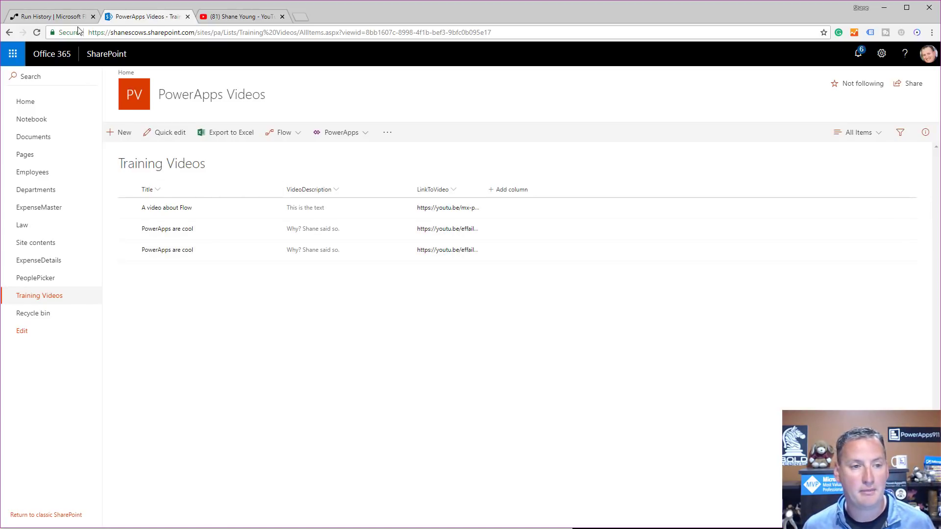
click(59, 19)
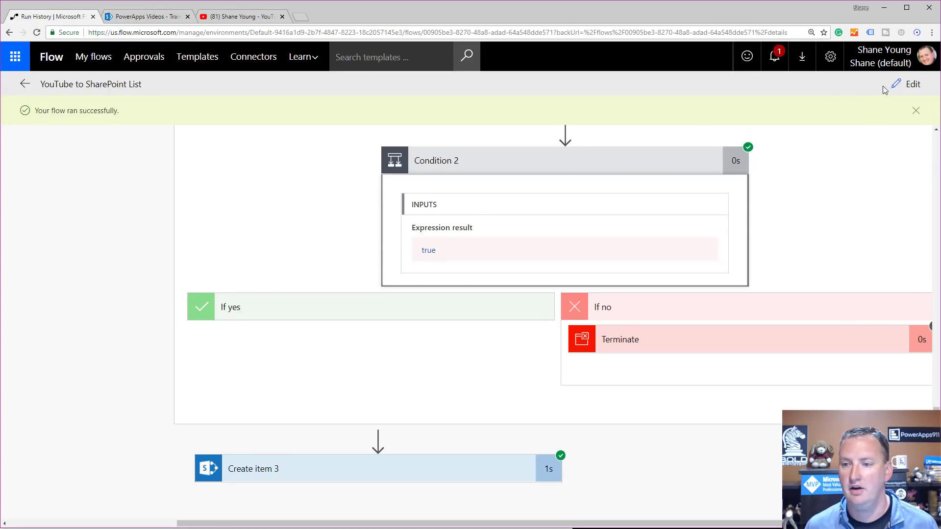
click(27, 85)
click(512, 117)
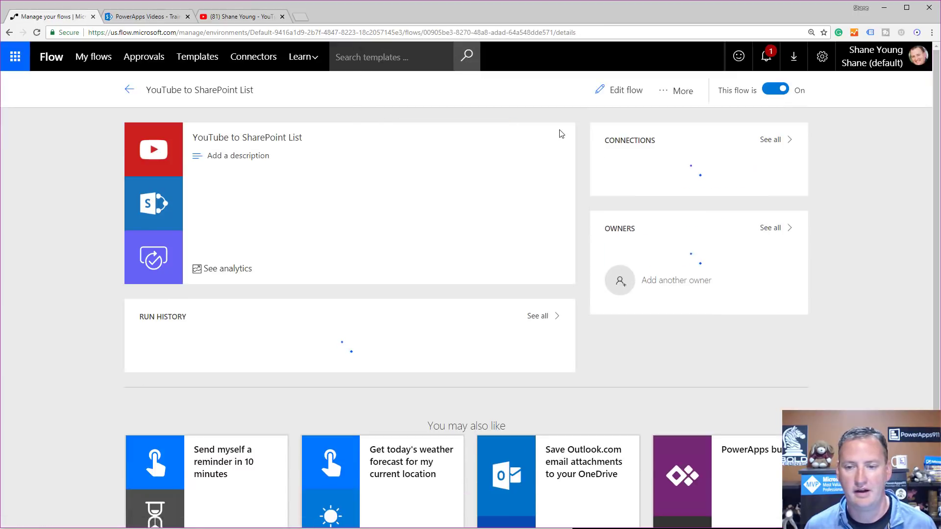
Edit the YouTube to SharePoint List flow and test it with data from the previous run that succeeded 7 minutes ago
click(621, 91)
click(912, 89)
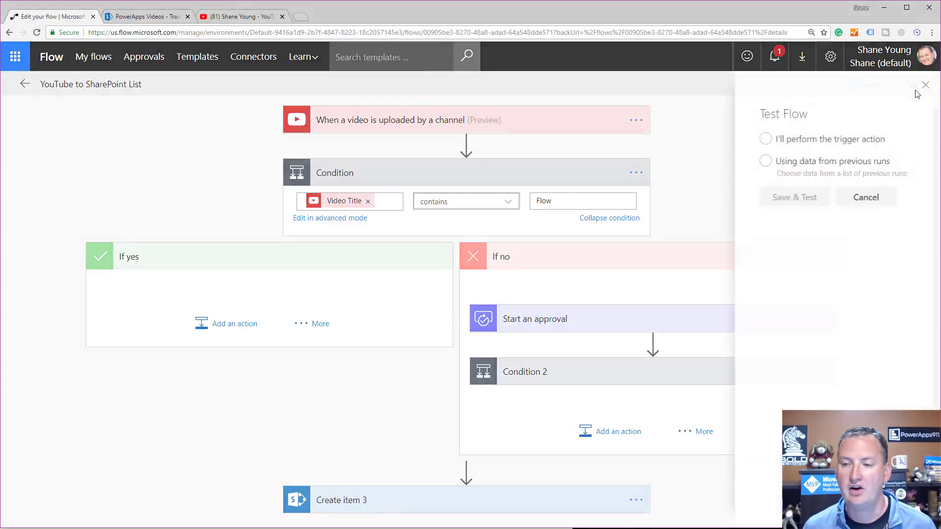
click(794, 161)
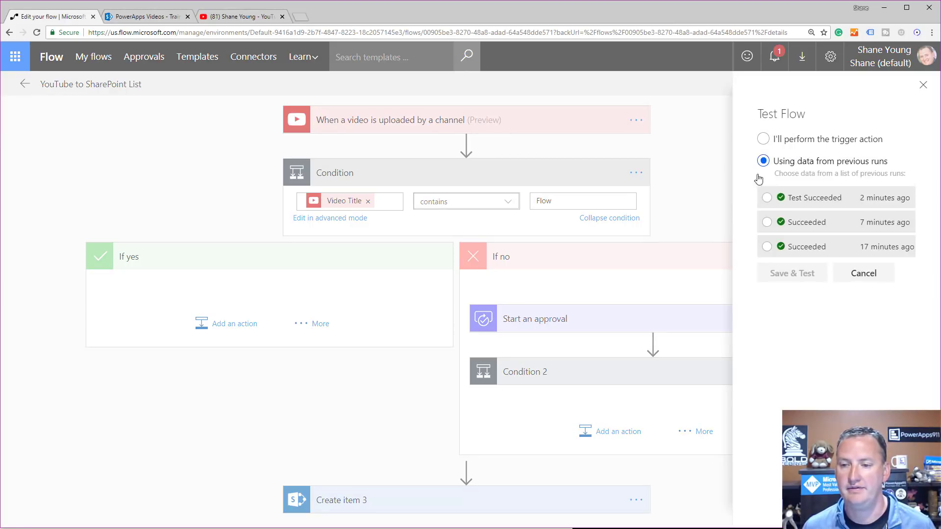
click(767, 198)
click(767, 222)
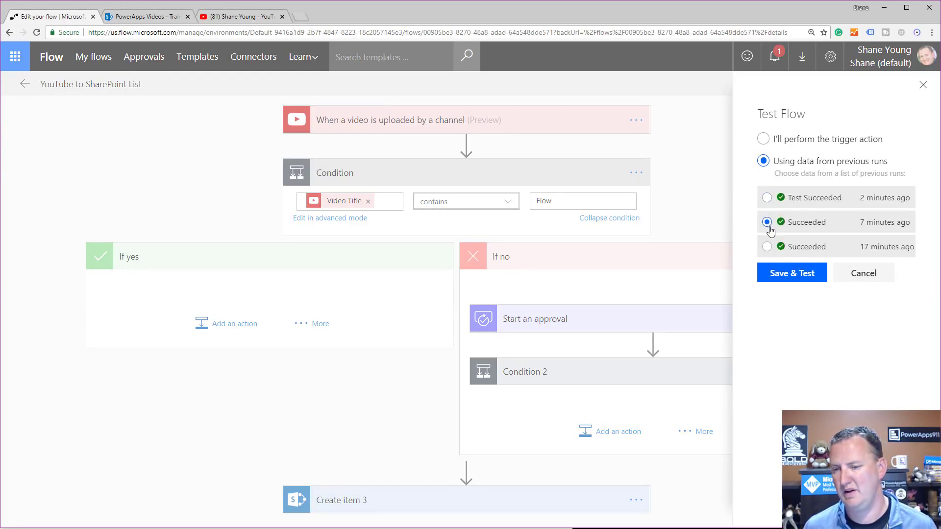
click(786, 281)
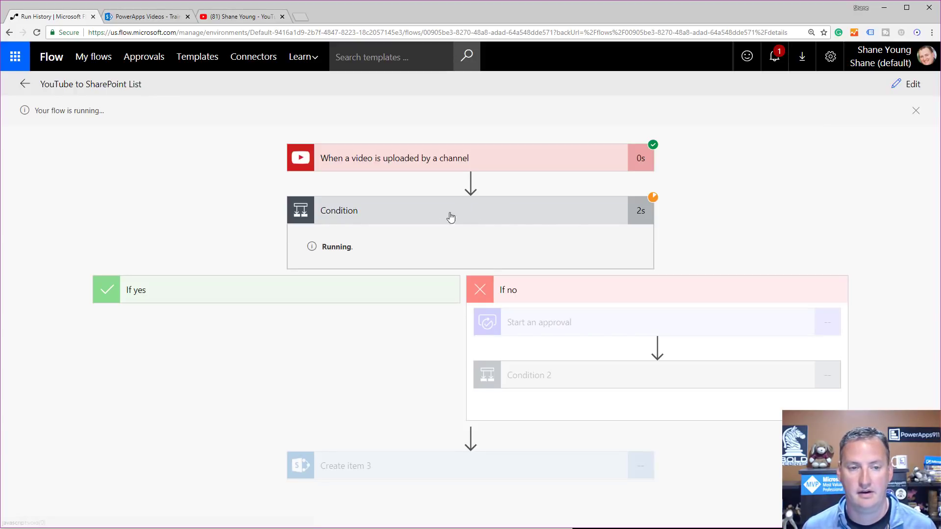
Open the received approvals in a separate browser tab while the flow test keeps running
right_click(148, 60)
click(169, 67)
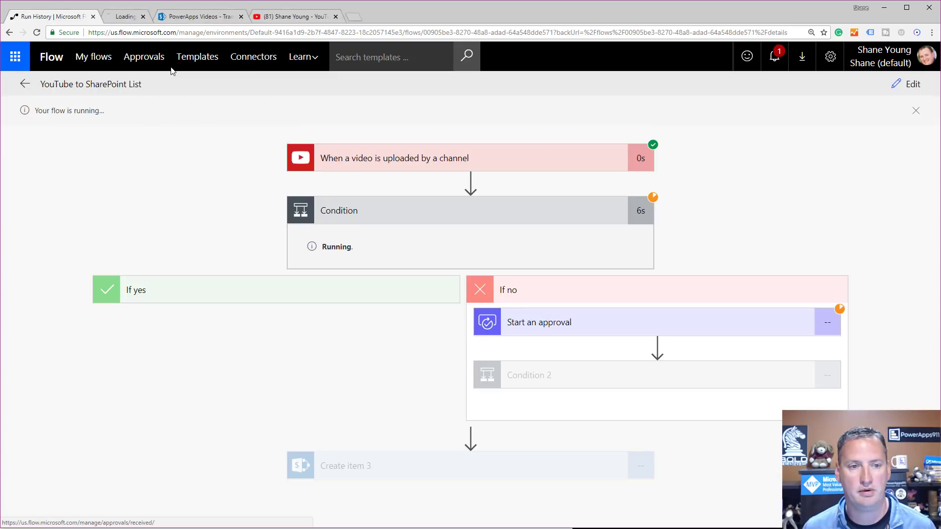
click(145, 18)
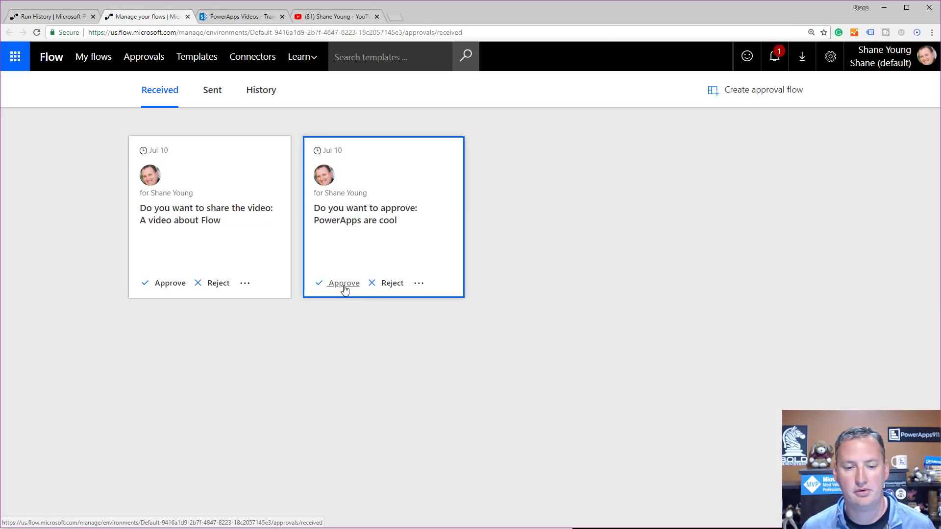
click(344, 286)
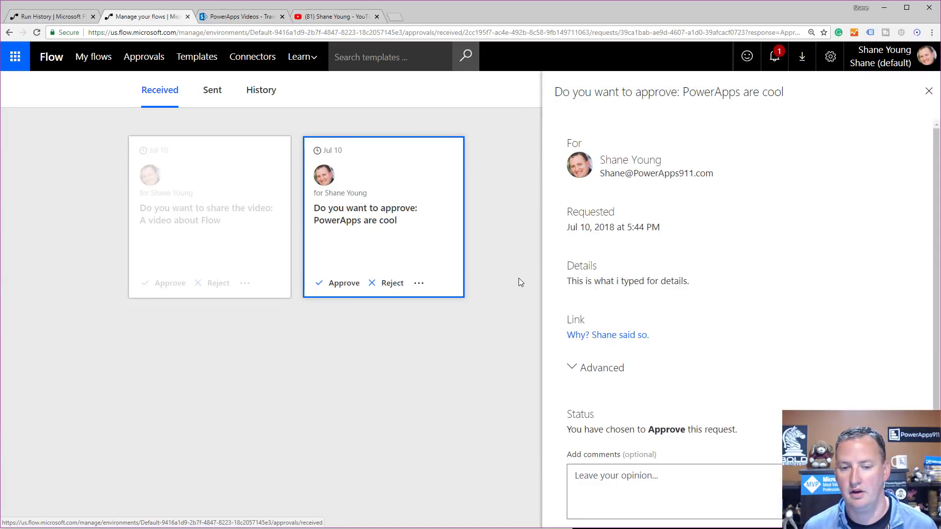
scroll(724, 326, down, 2)
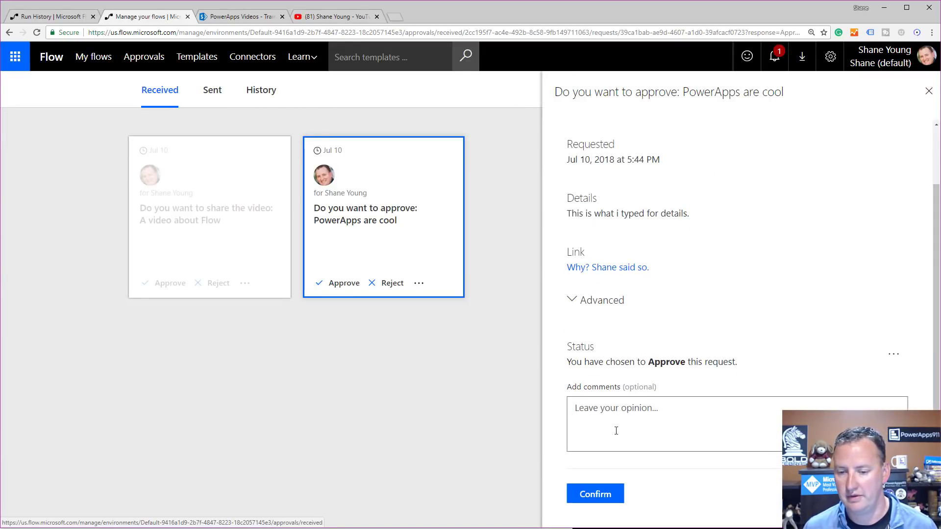
click(386, 287)
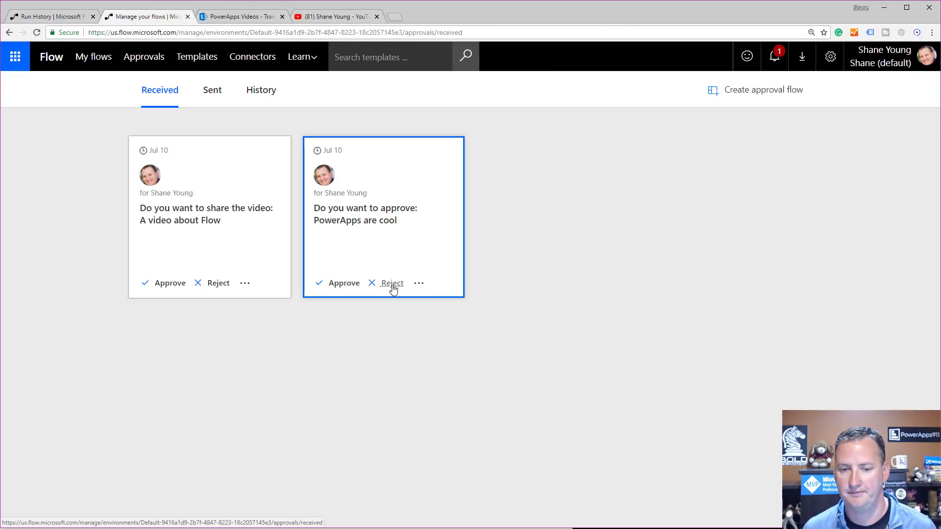
Reject the "PowerApps are cool" approval request with the comment "Cause" and confirm the response
click(392, 288)
scroll(693, 389, down, 2)
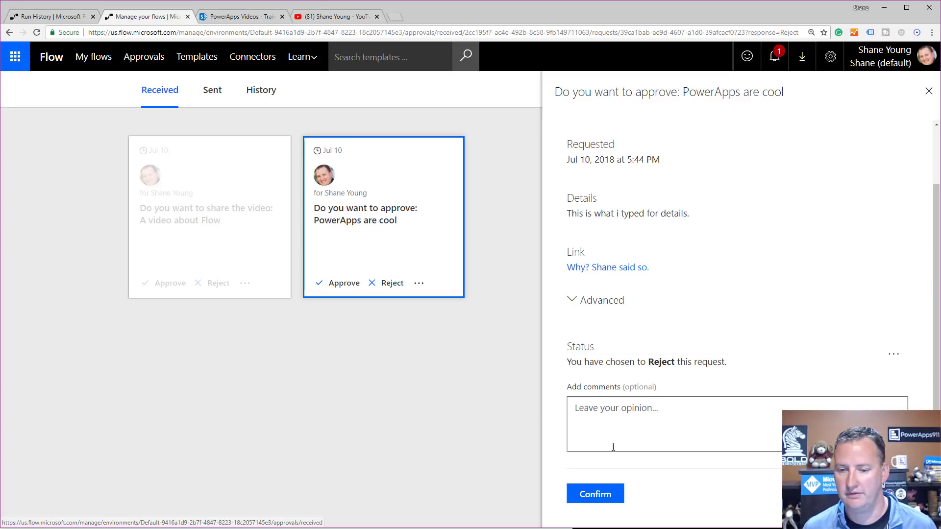
click(619, 427)
text(d)
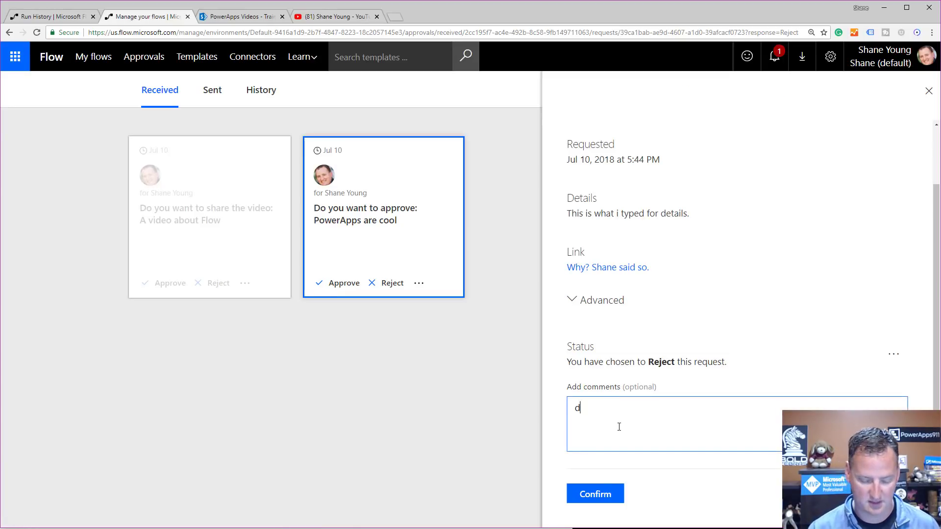
text(ause)
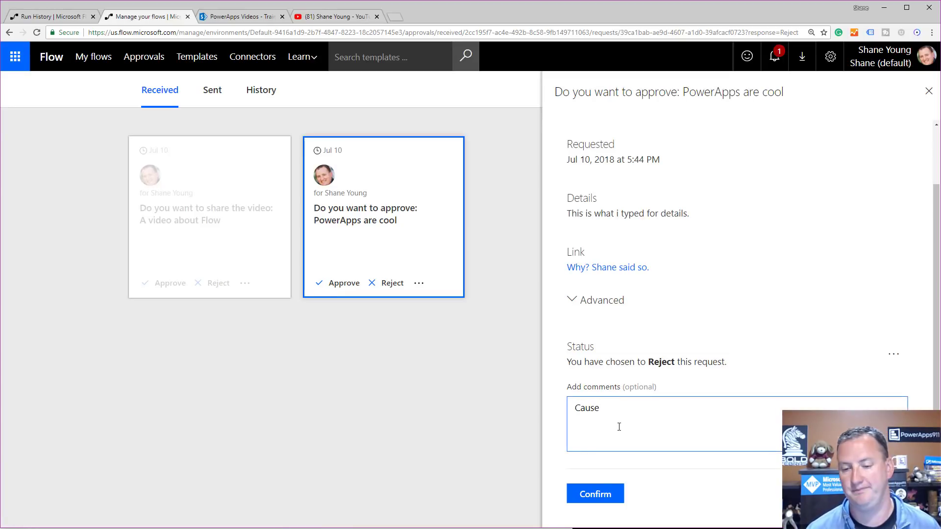
click(610, 503)
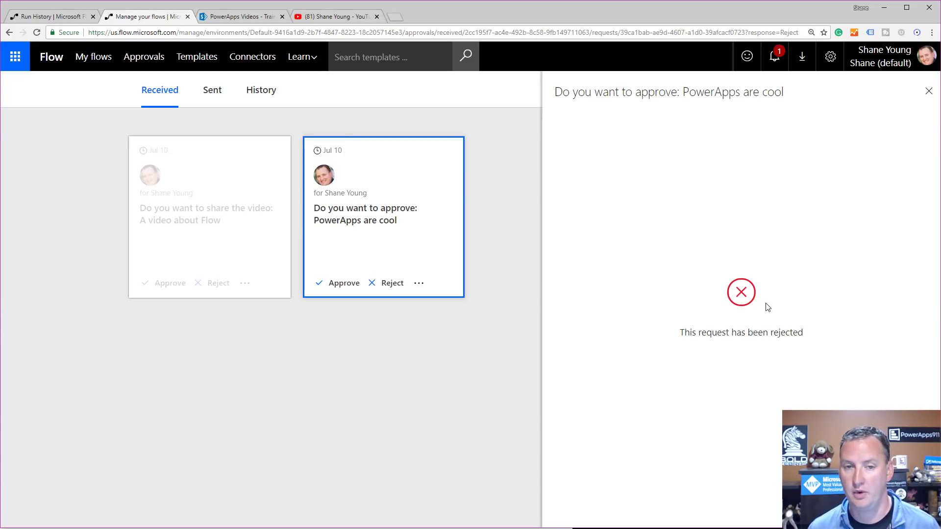
Check the test run's action statuses, the flow's run history, and the Training Videos list in SharePoint after the rejection
click(49, 16)
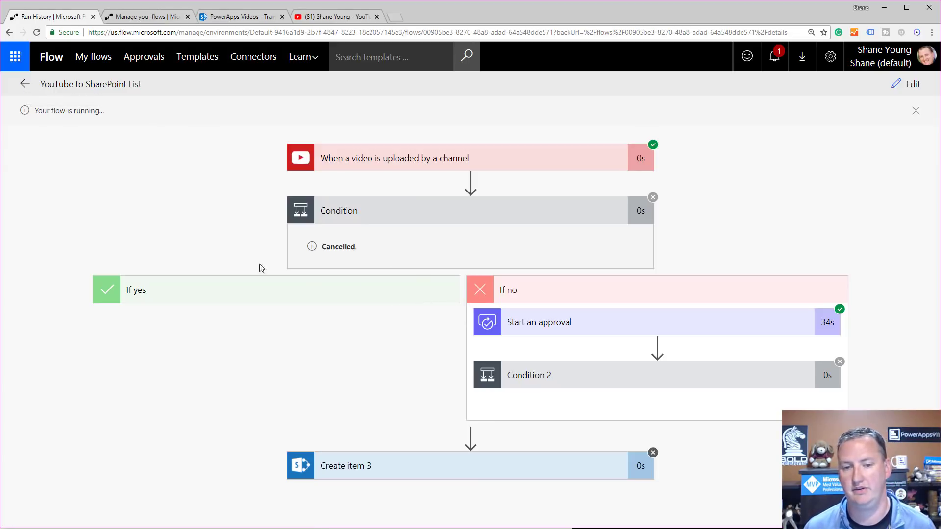
click(23, 84)
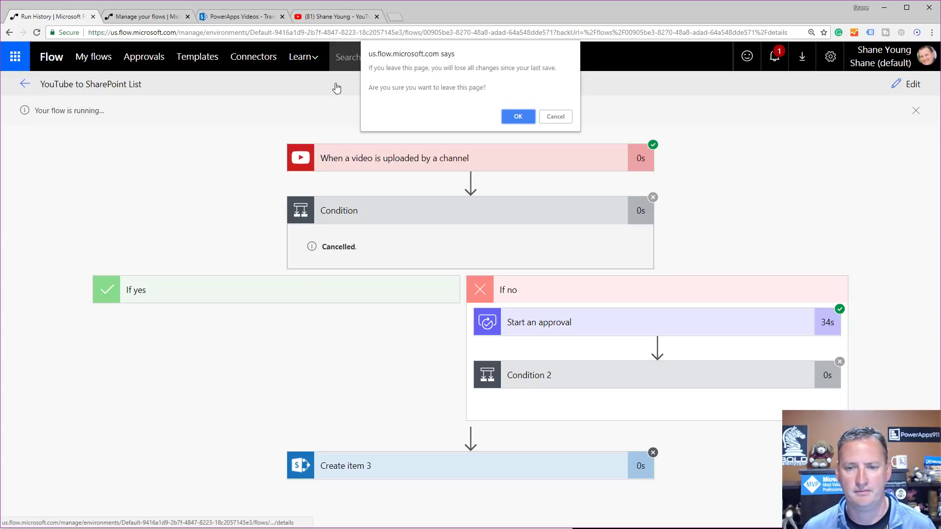
click(510, 116)
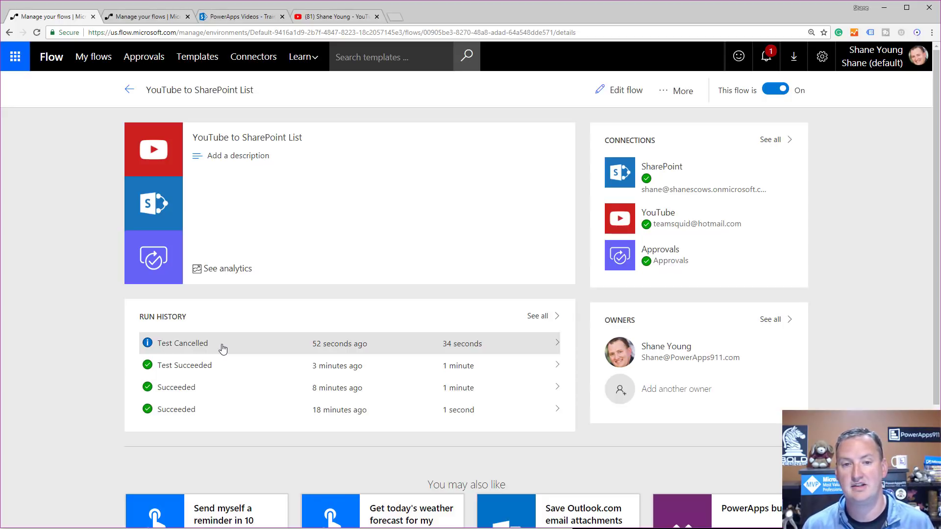
click(259, 15)
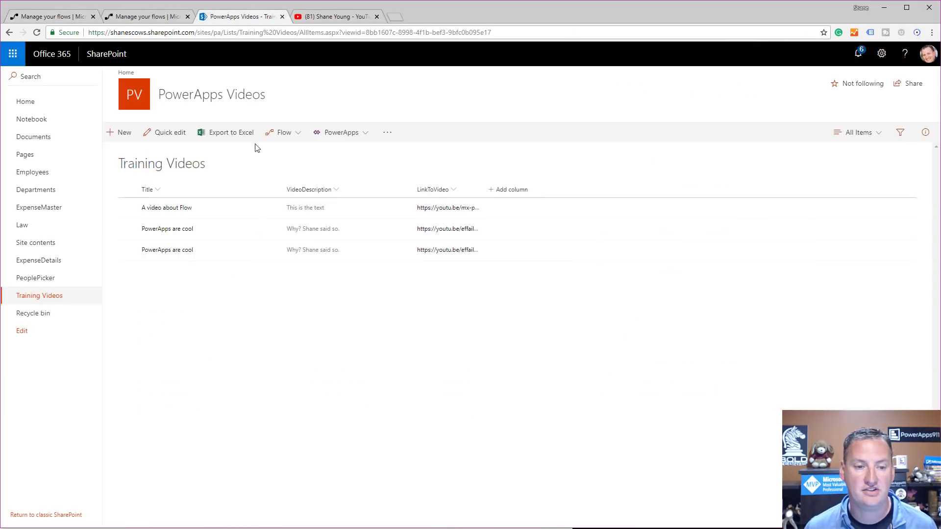